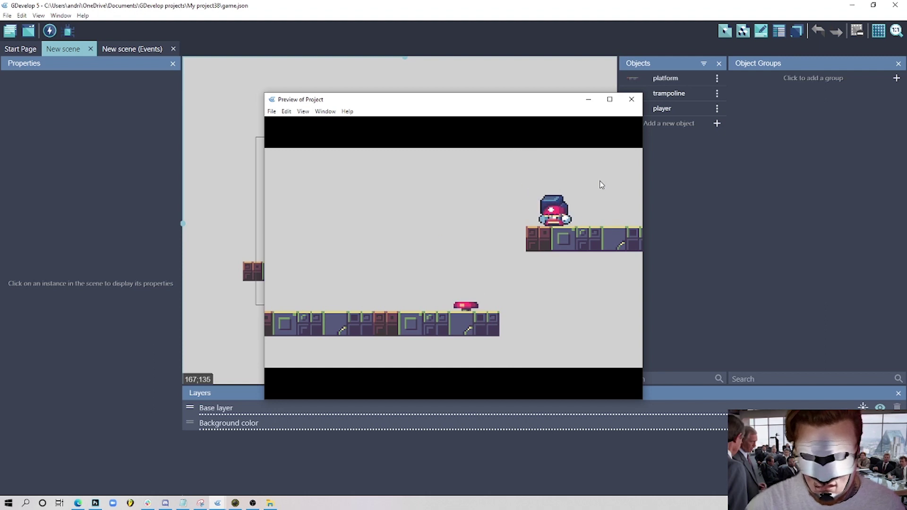
key("Left")
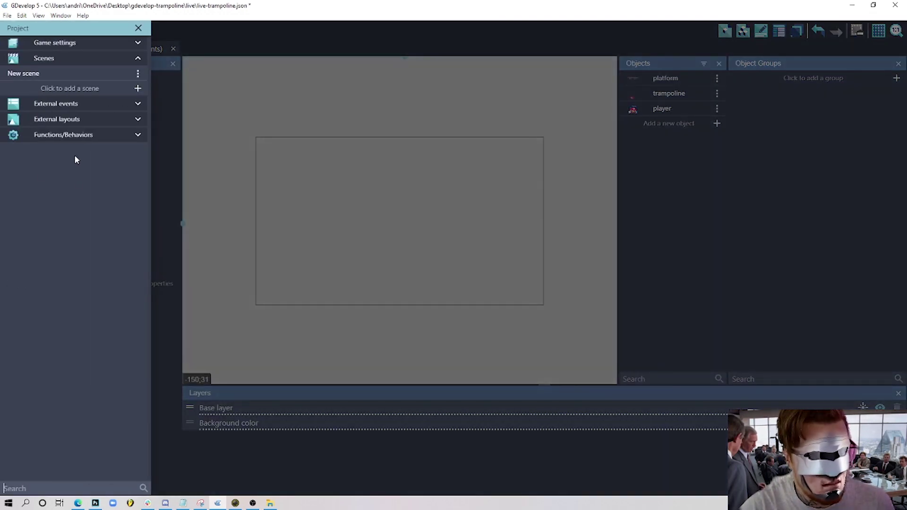
Step: Review the project's resolution and rendering properties in the game settings, and apply them as they are
left_click(76, 43)
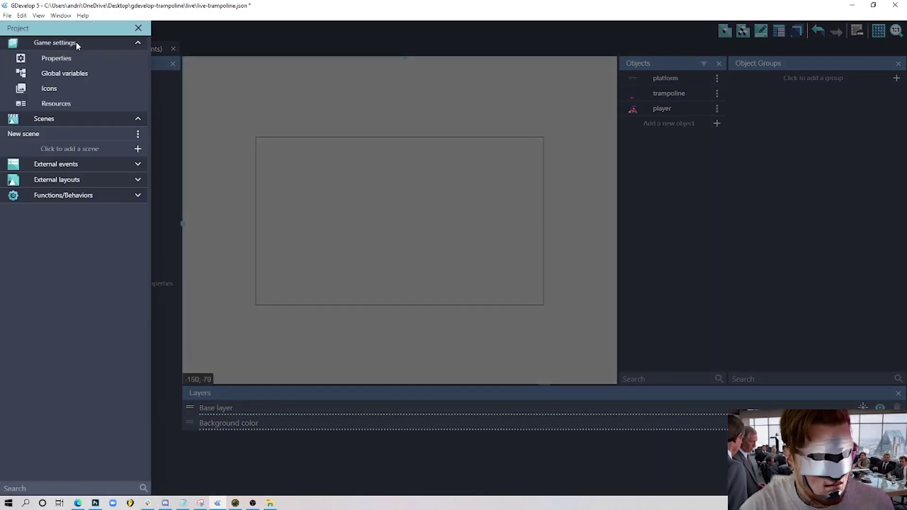
left_click(58, 61)
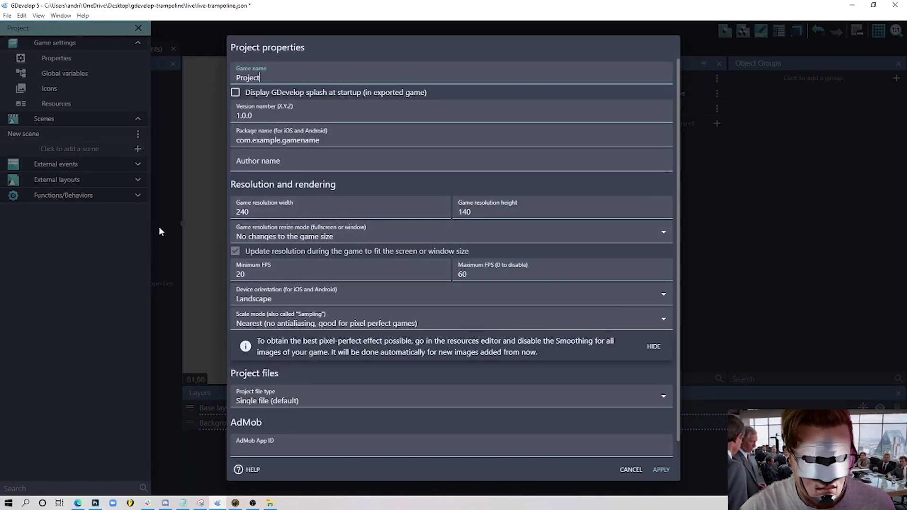
left_click(660, 470)
left_click(202, 168)
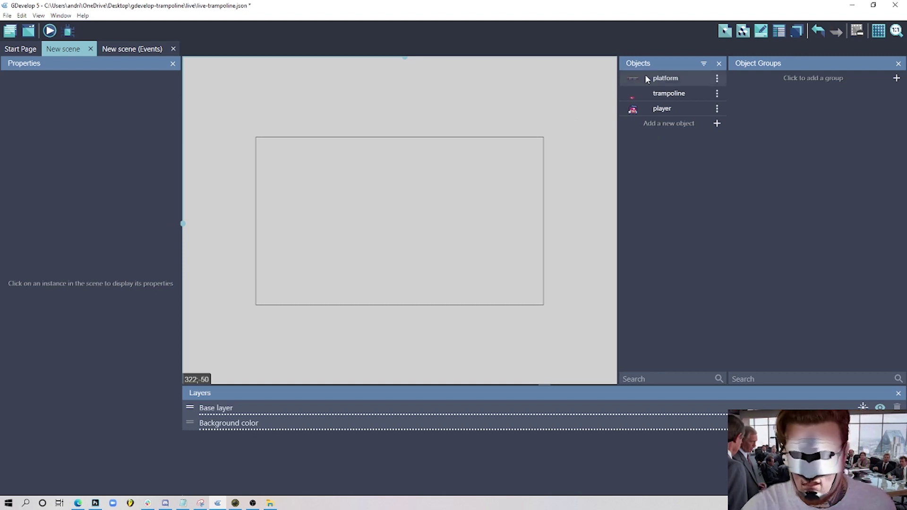
Step: Place two platform instances side by side as the lower ground, at X -43, Y 101 and X 37, Y 101
left_click_drag(650, 86, 271, 272)
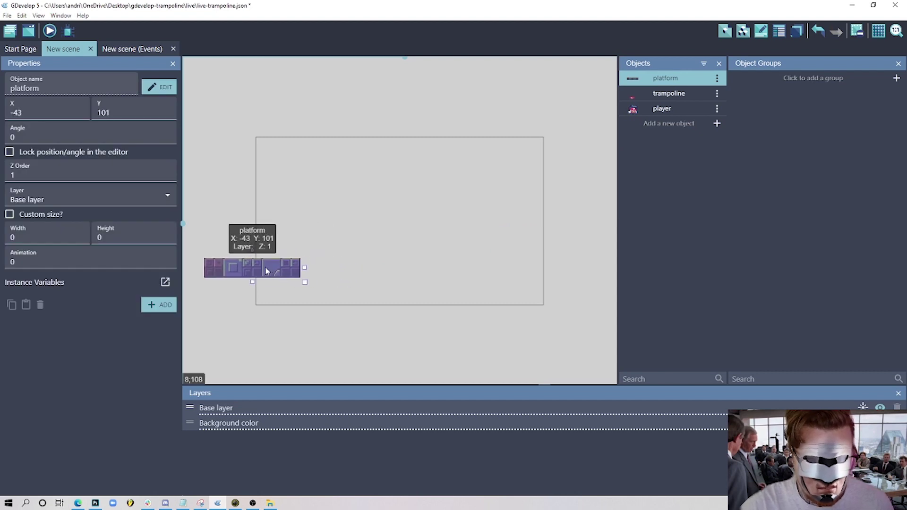
key("ctrl+v")
left_click_drag(197, 268, 306, 265)
left_click(321, 314)
scroll(329, 294, "up", 1)
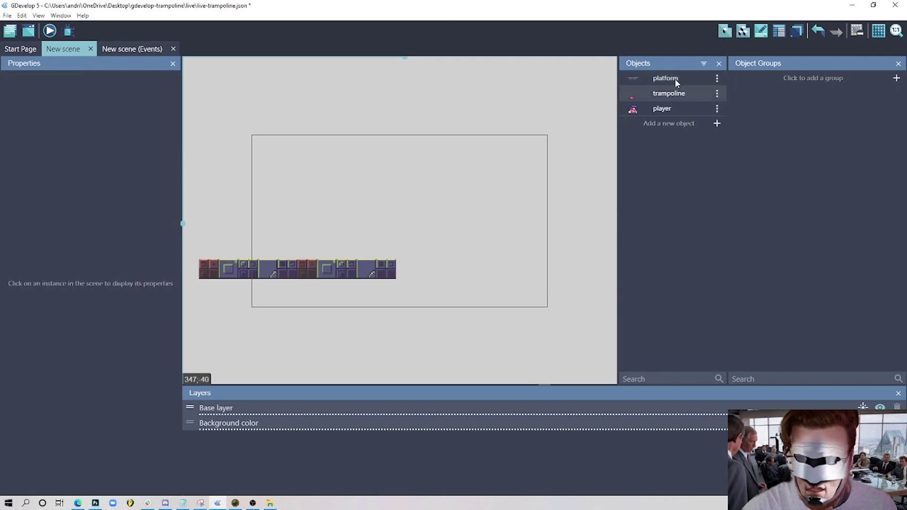
Step: Place a third platform instance as a raised ledge by the game frame's right edge, at X 161, Y 41
left_click_drag(676, 79, 448, 189)
left_click(512, 229)
left_click_drag(509, 193, 512, 195)
left_click(533, 245)
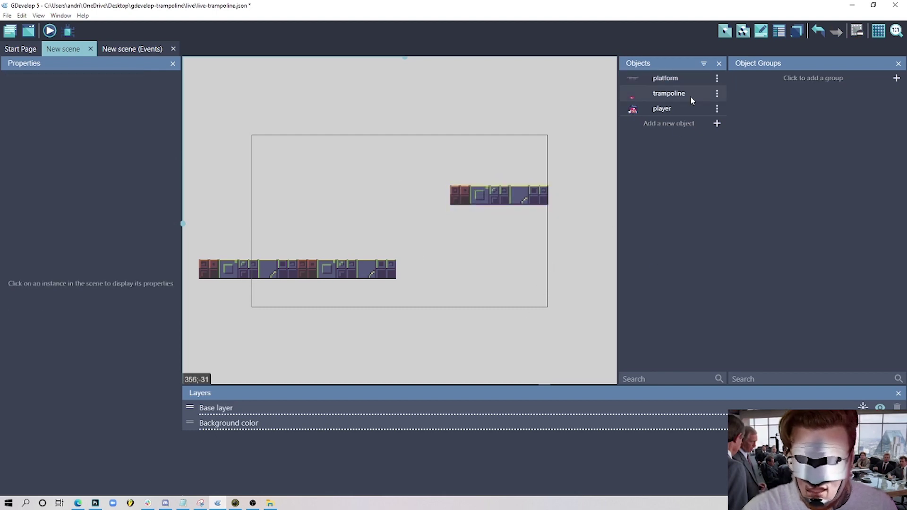
Step: Place the trampoline at X 108, Y 85 at the end of the lower ground and the player at X 58, Y 80
left_click_drag(664, 97, 387, 244)
left_click_drag(662, 108, 325, 237)
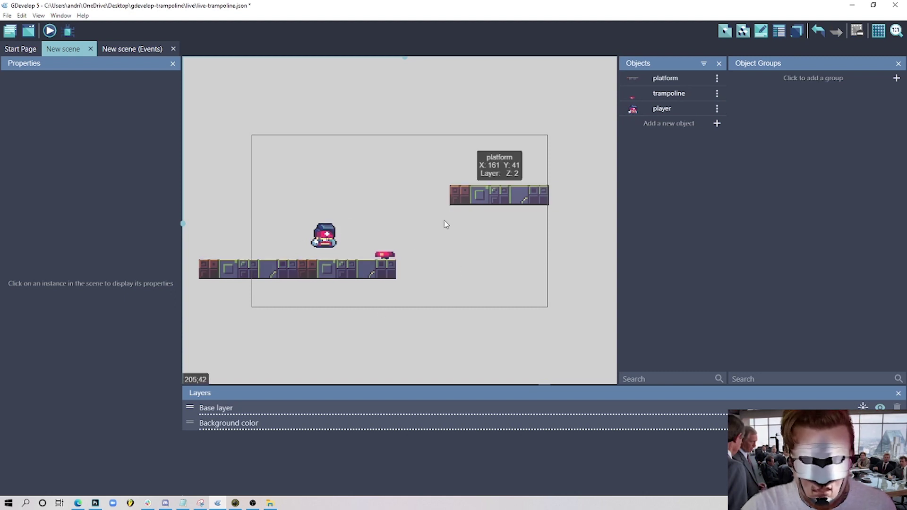
Step: Add the Platform behavior to the platform object, with its type set to Jumpthru platform
double_click(486, 192)
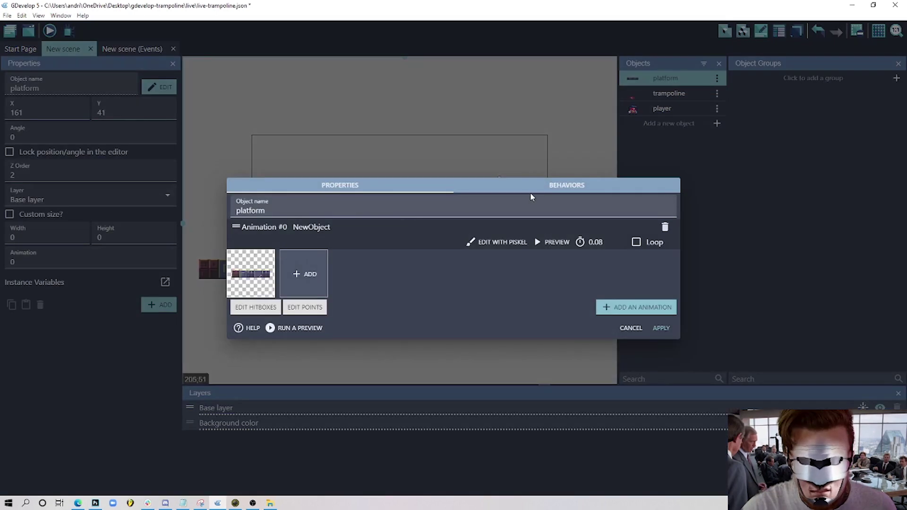
left_click(543, 187)
left_click(574, 268)
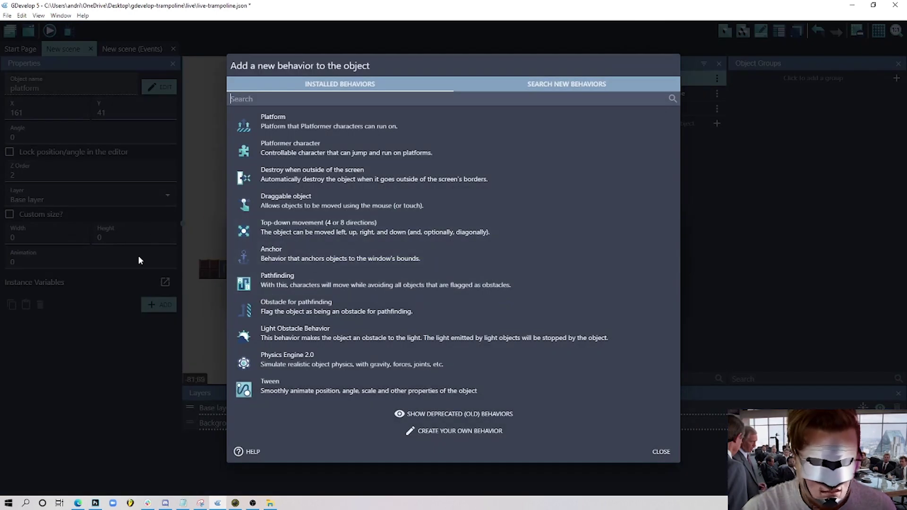
left_click(299, 122)
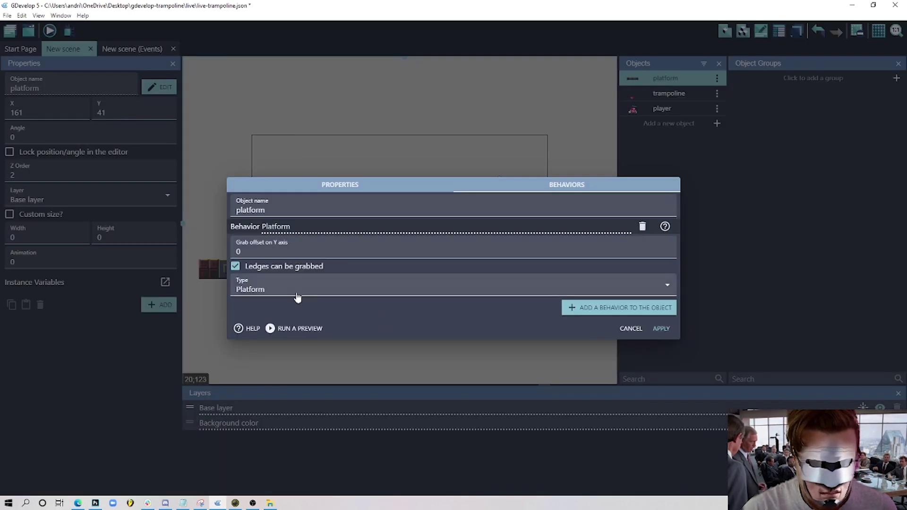
left_click(269, 292)
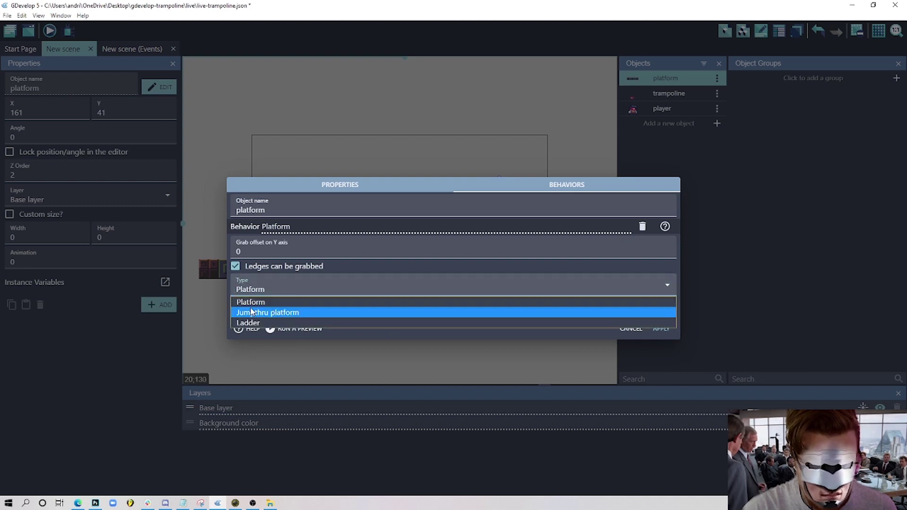
left_click(253, 313)
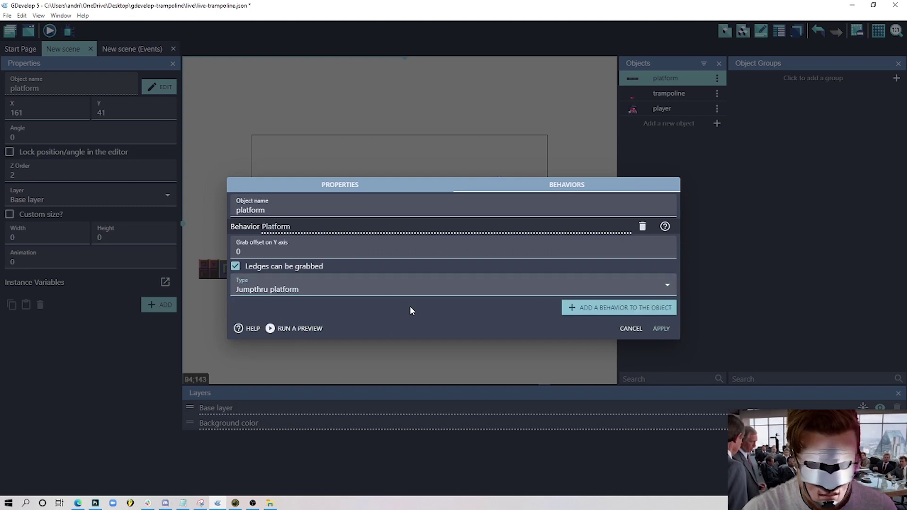
left_click(661, 328)
left_click(505, 268)
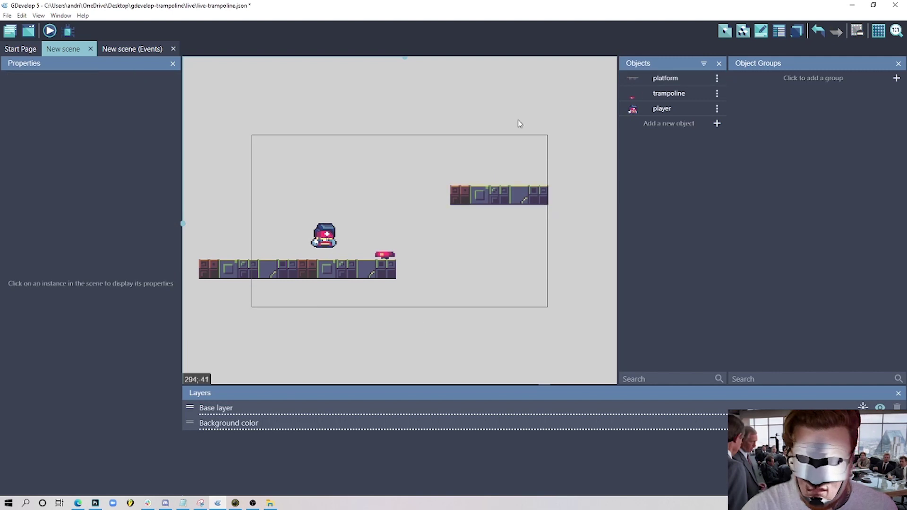
Step: Check the behavior settings of the platform object through one of the lower ground instances
double_click(353, 266)
left_click(565, 188)
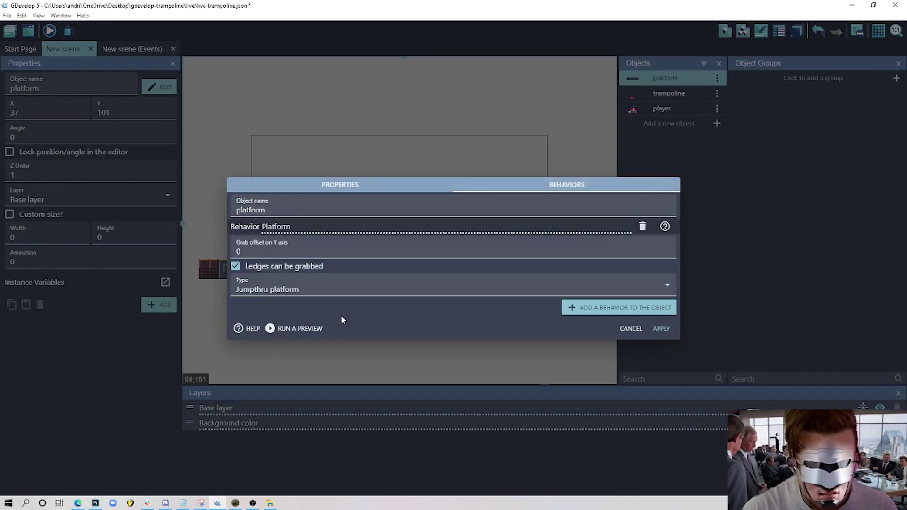
left_click(659, 329)
left_click(437, 317)
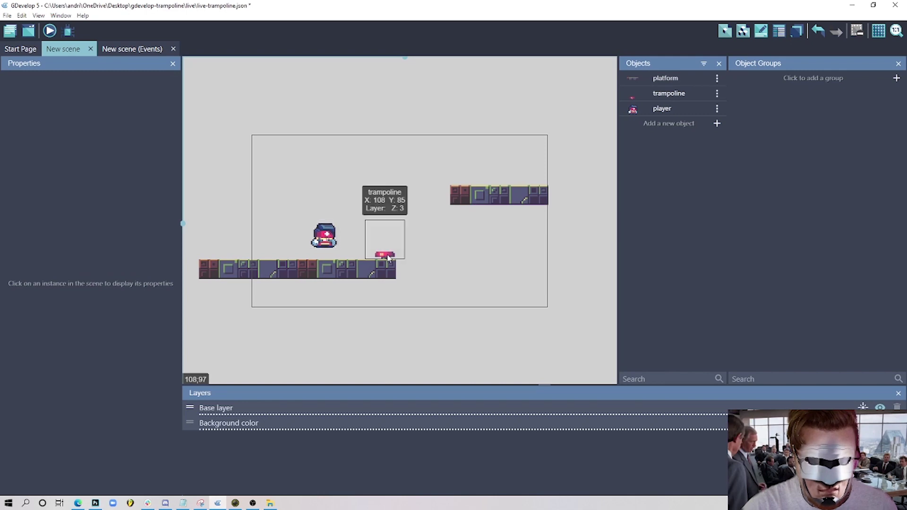
Step: Add the Platform behavior to the trampoline object, keeping the default Platform type
double_click(386, 257)
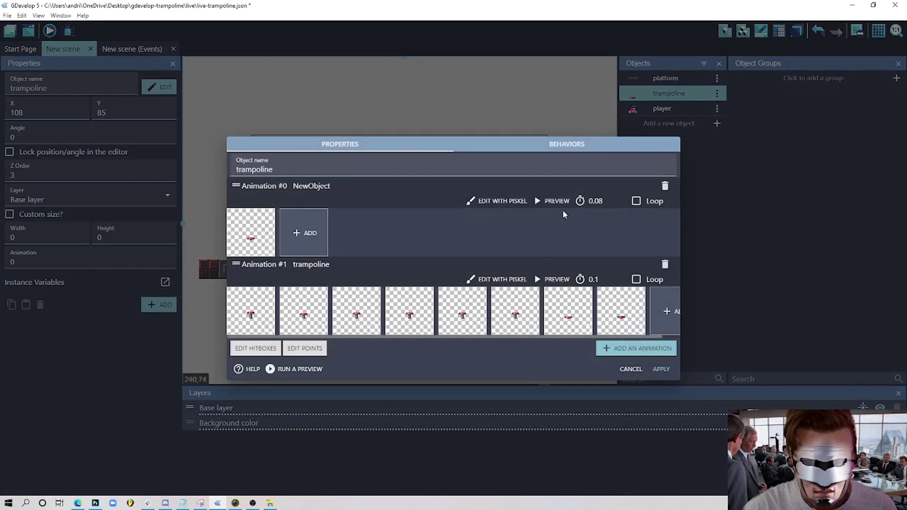
left_click(567, 143)
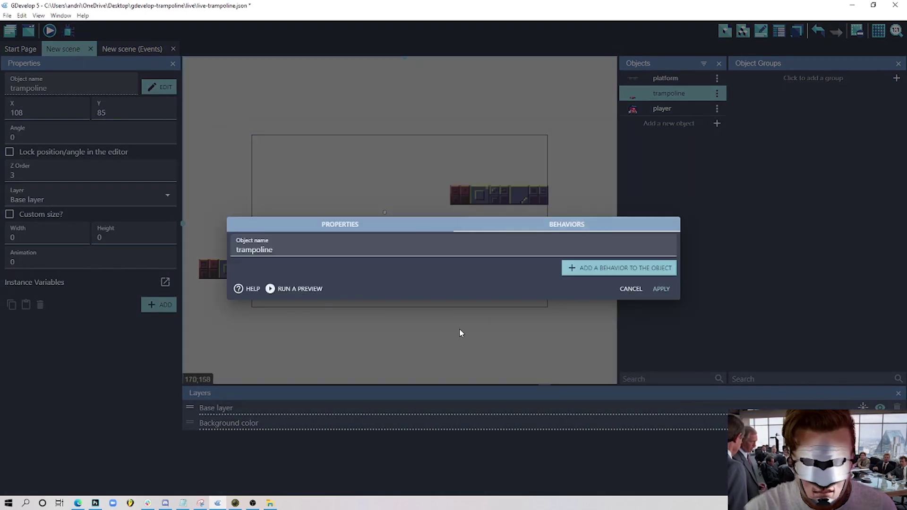
left_click(616, 271)
left_click(365, 121)
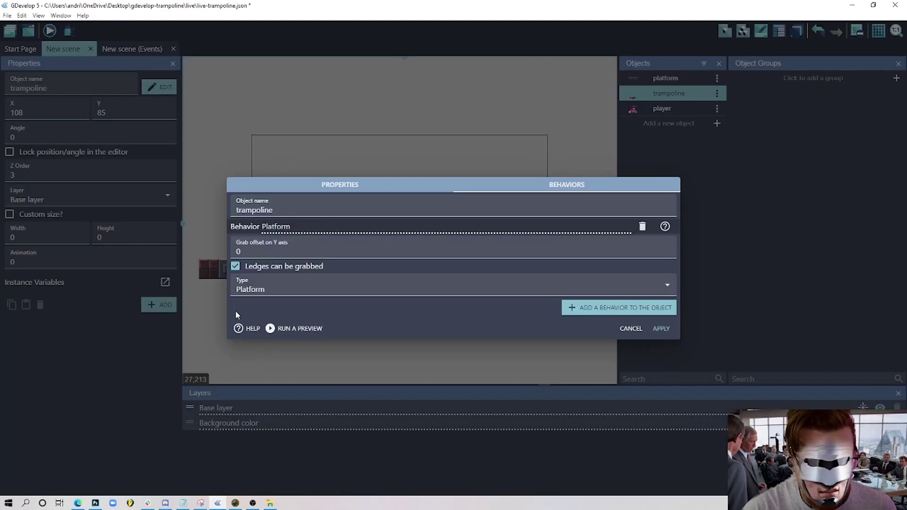
left_click(662, 328)
left_click(385, 312)
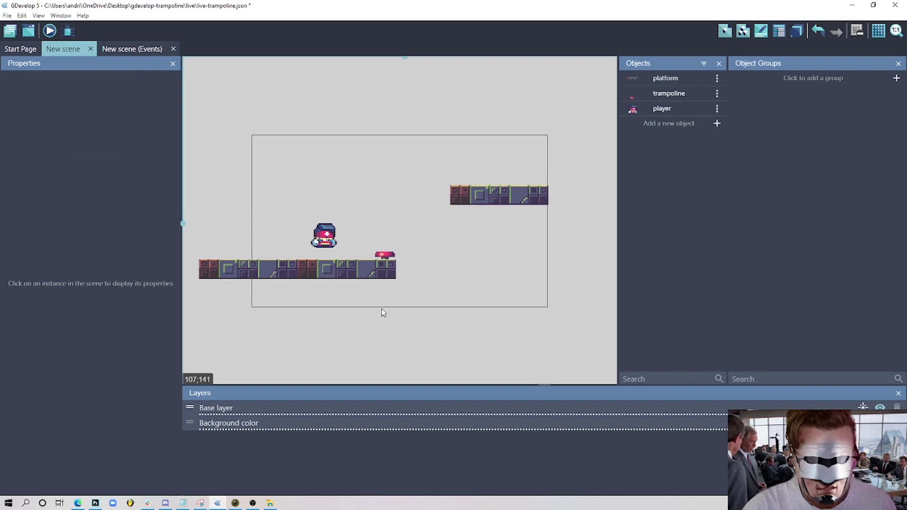
Step: Add the Platformer character behavior to the player object
double_click(324, 242)
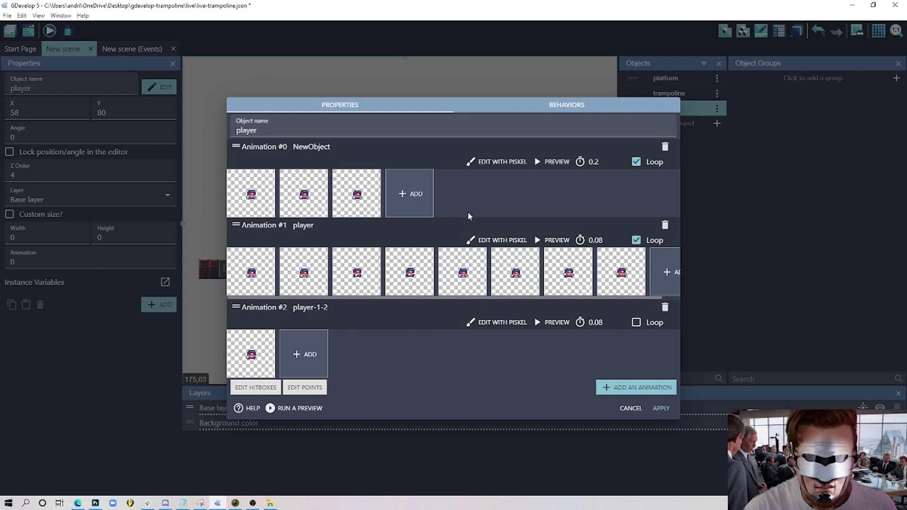
left_click(557, 106)
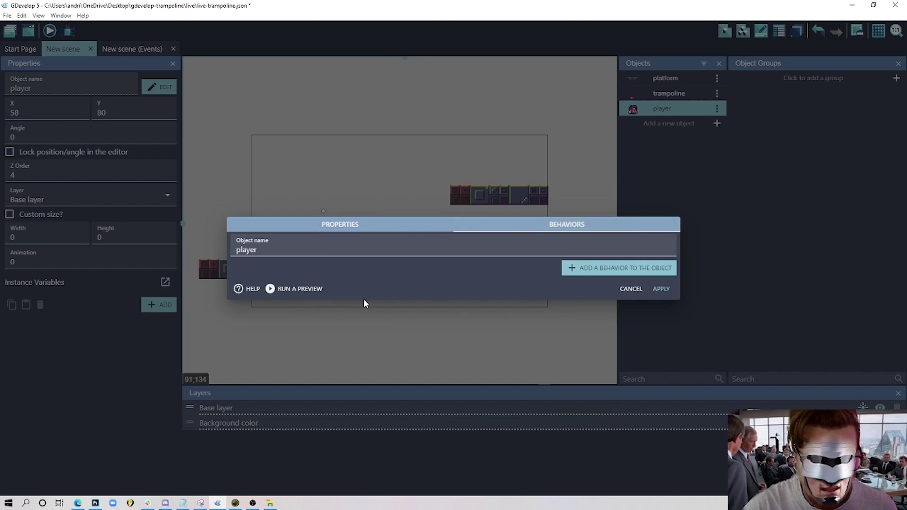
left_click(630, 269)
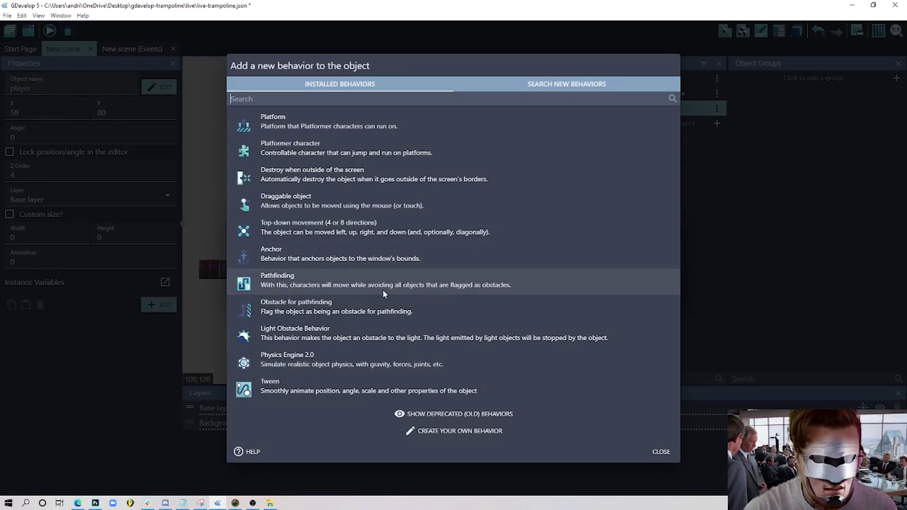
left_click(299, 152)
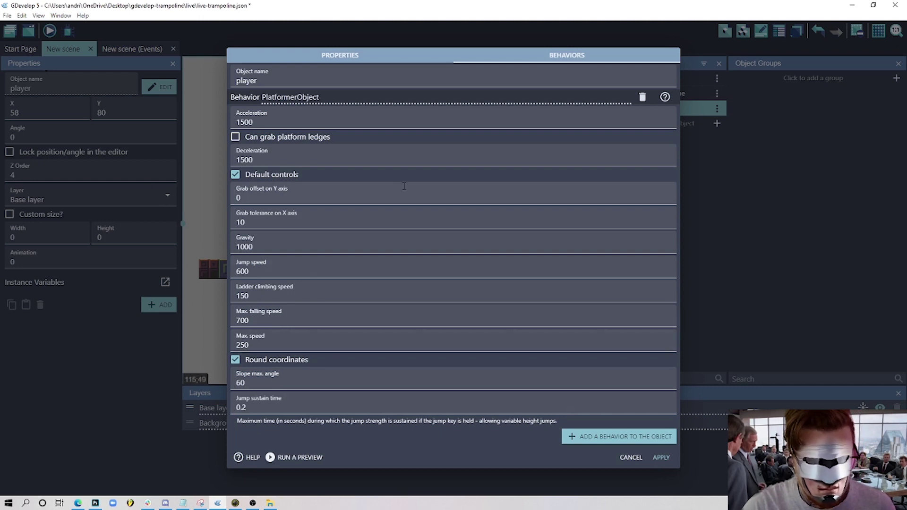
Step: Set the player's platformer max. speed to 80, max. falling speed to 200, jump speed to 200 and gravity to 500, and apply the changes
left_click_drag(257, 347, 118, 341)
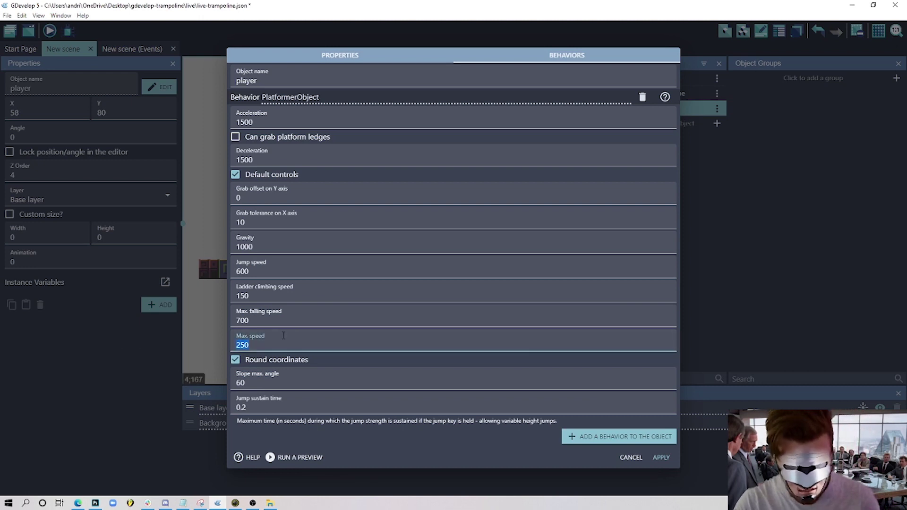
type("80")
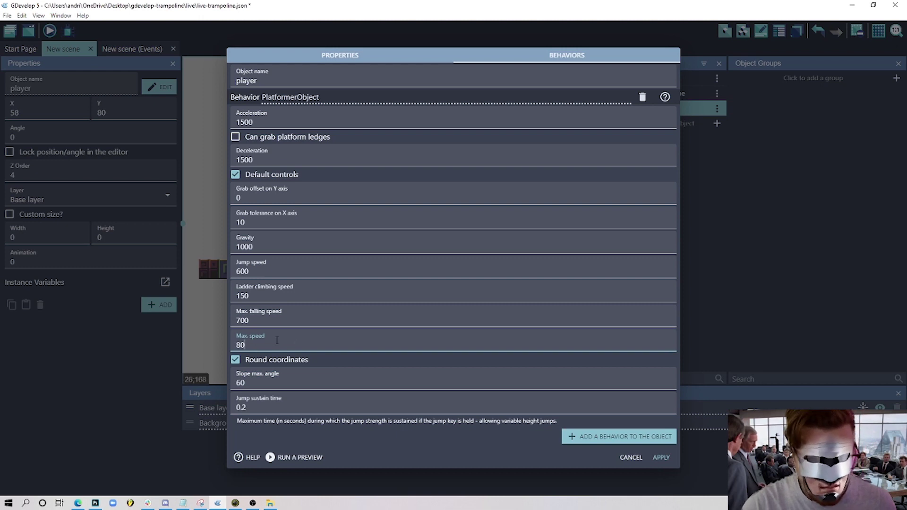
left_click_drag(259, 322, 176, 322)
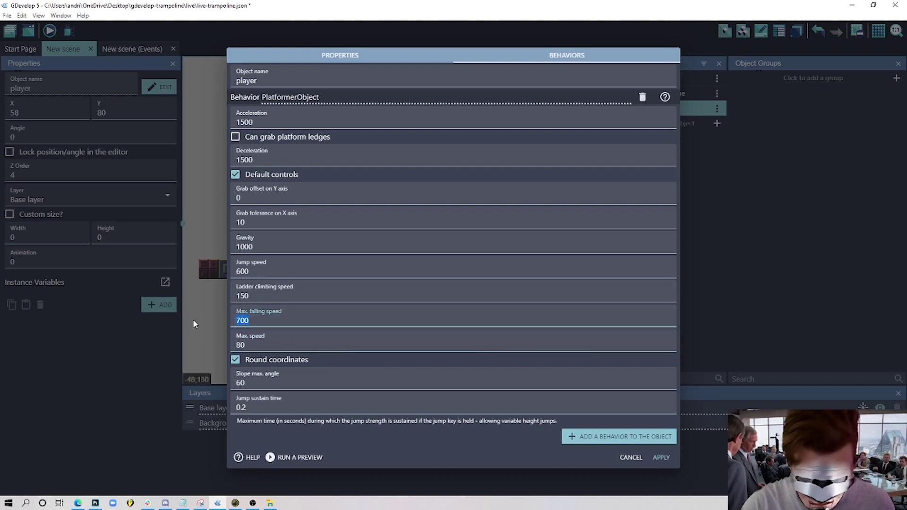
type("200")
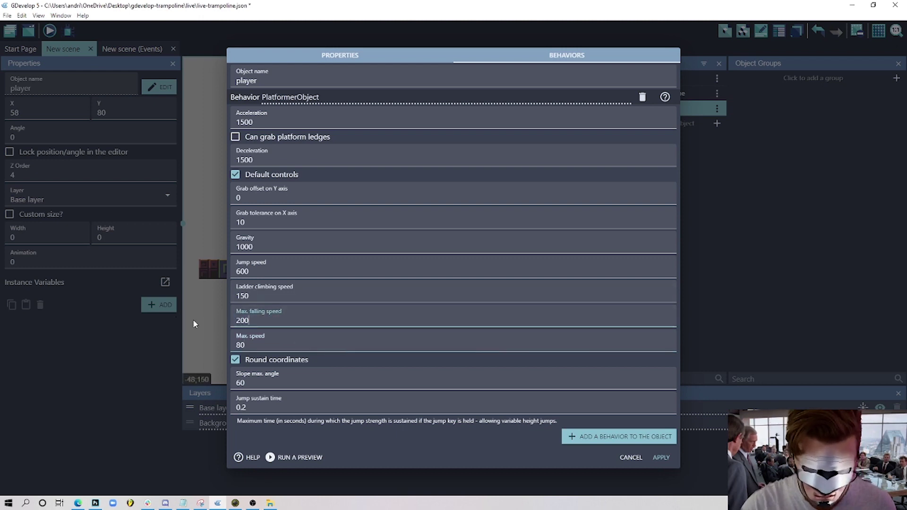
left_click_drag(251, 271, 180, 258)
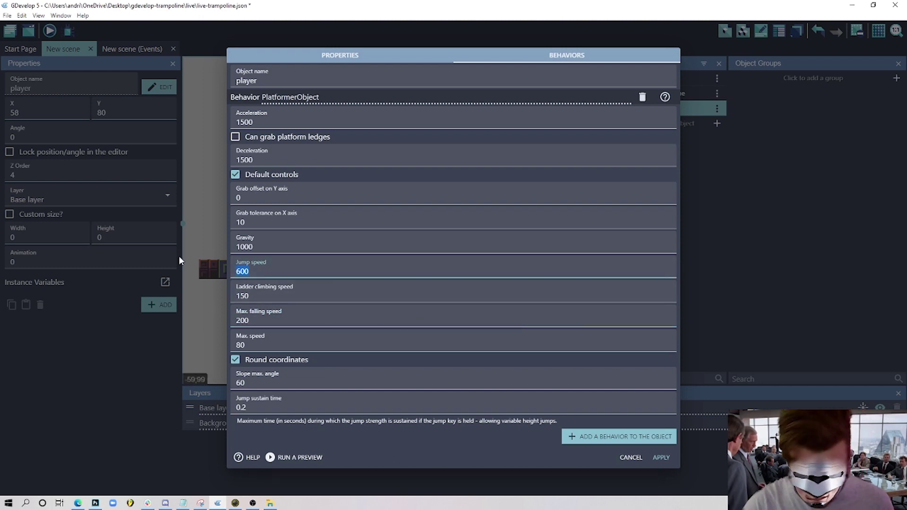
type("200")
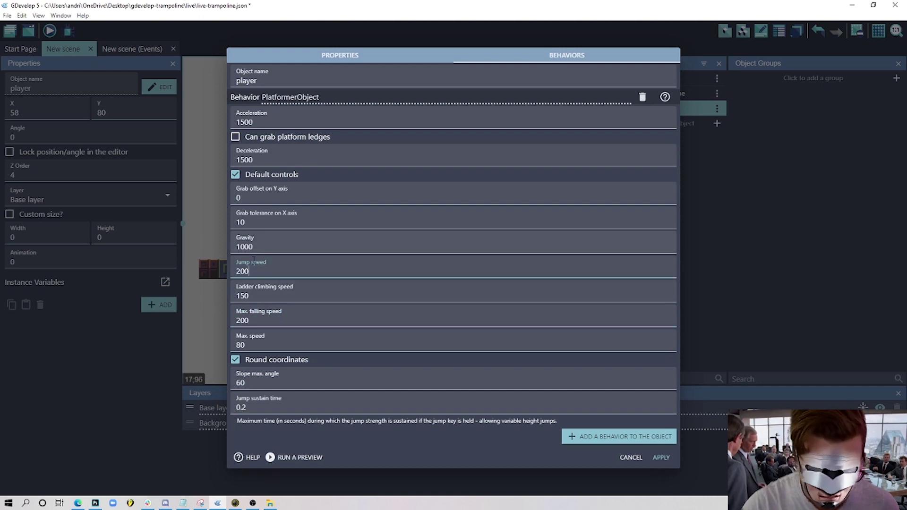
left_click_drag(253, 247, 106, 241)
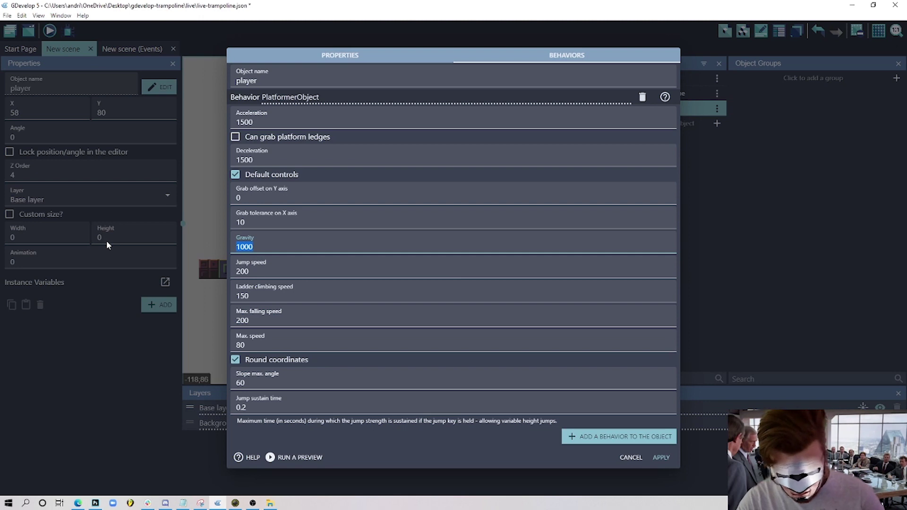
type("500")
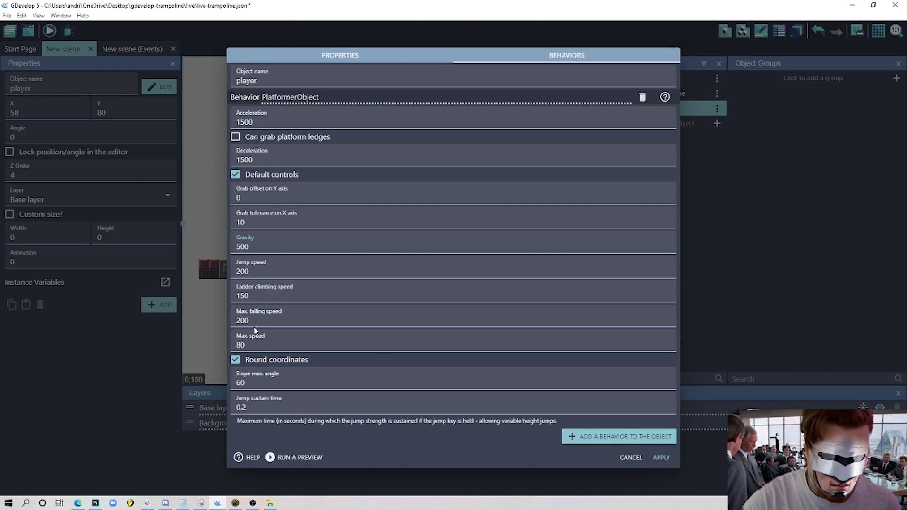
left_click(661, 458)
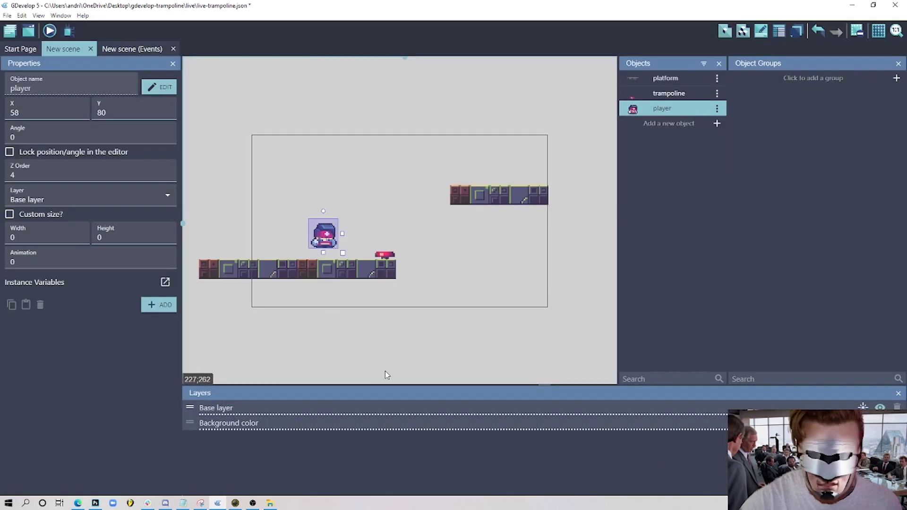
left_click(353, 179)
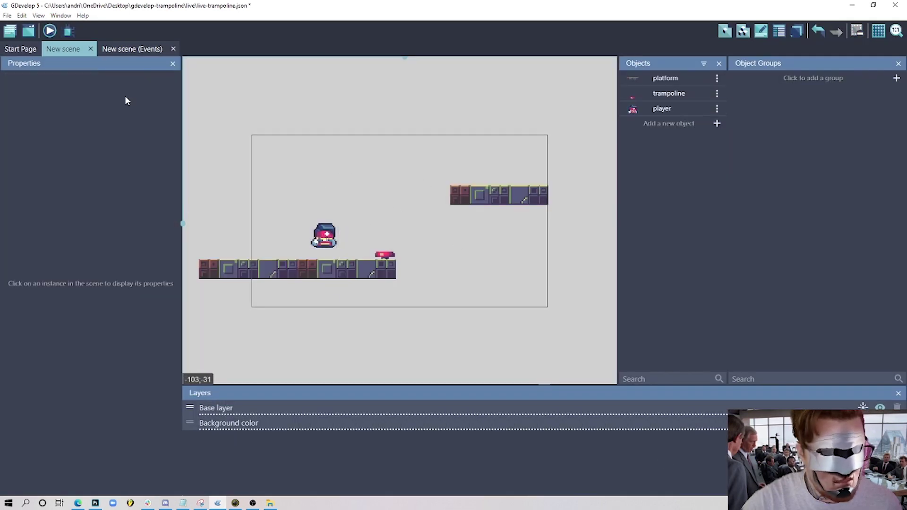
Step: Preview the scene and test the player's walking and jumping around the trampoline, closing the preview when done
left_click(50, 31)
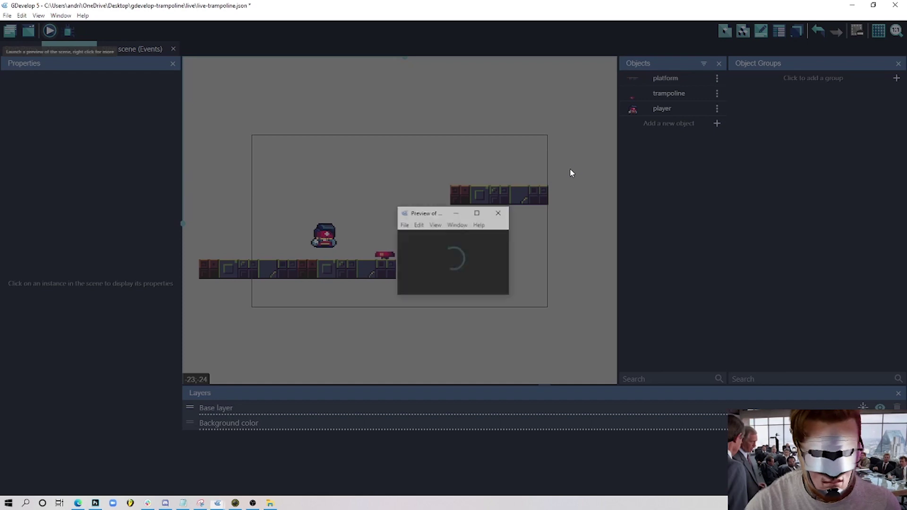
key("Right")
key("Left")
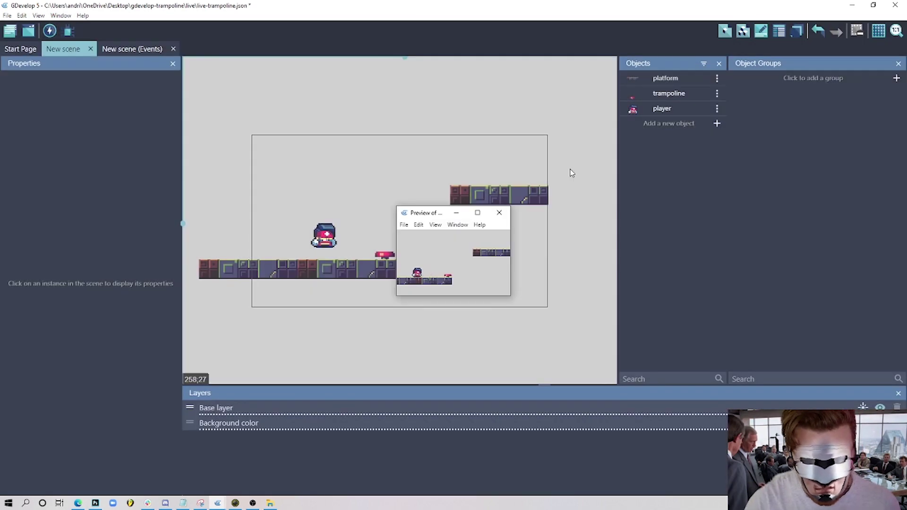
key("space")
key("Right")
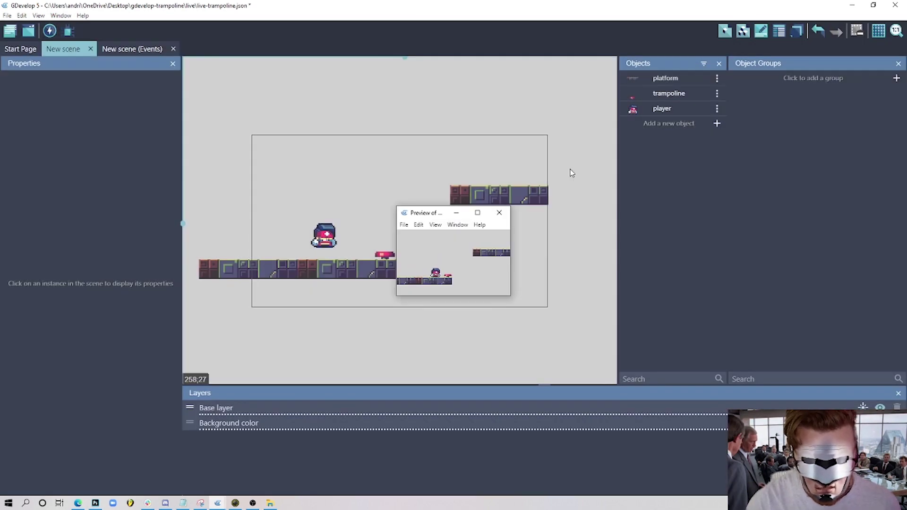
key("Right")
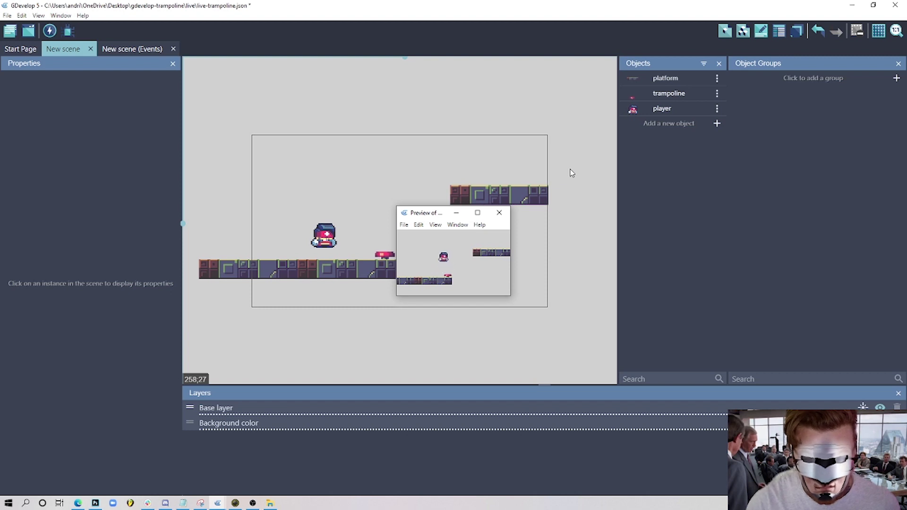
key("Left")
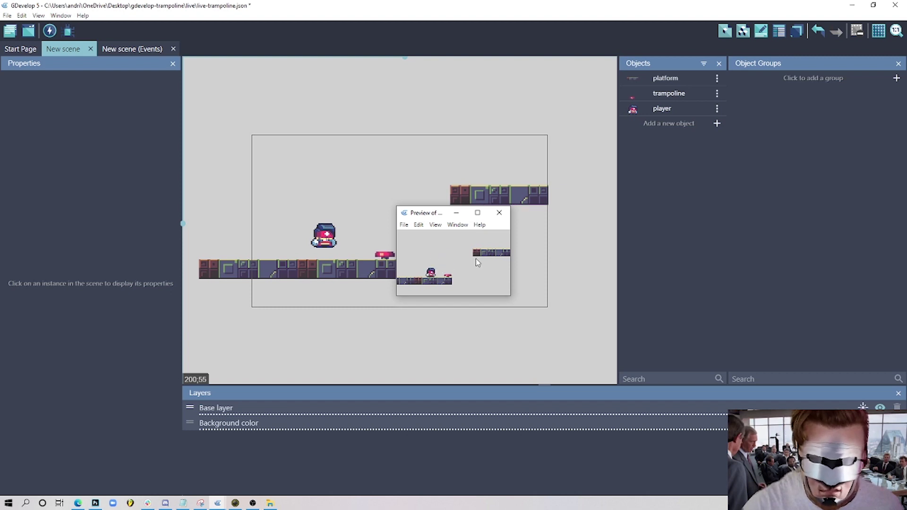
left_click(499, 213)
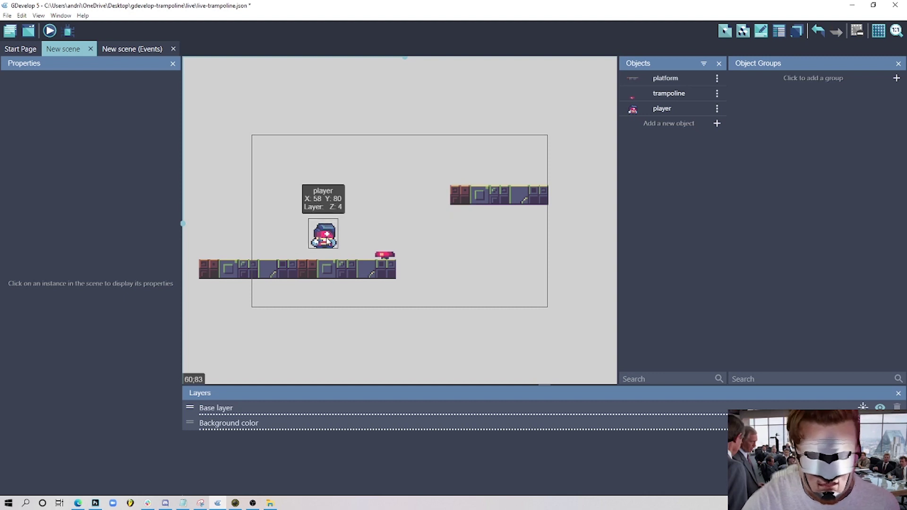
Step: Move the player instance to X 45, Y 82, just above the lower ground platform
mouse_move(327, 241)
left_mouse_down()
mouse_move(319, 231)
mouse_move(325, 245)
mouse_move(343, 250)
mouse_move(314, 247)
left_mouse_up()
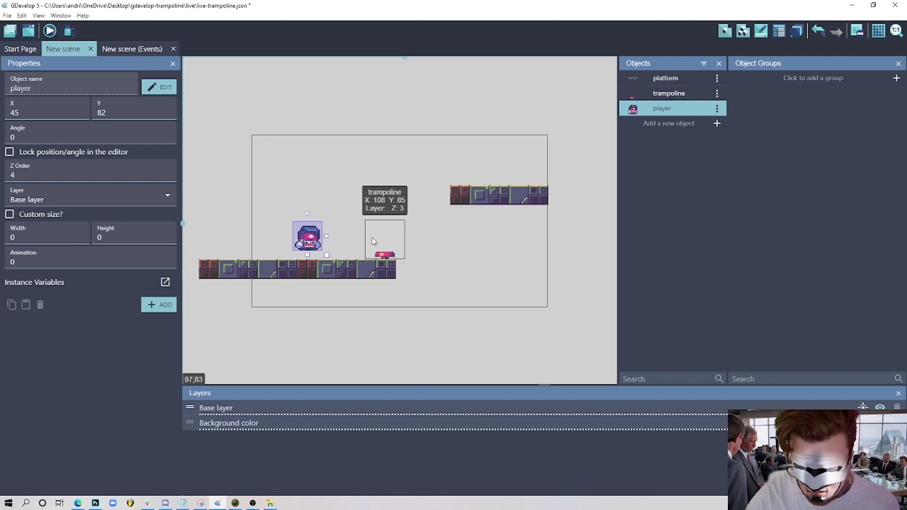
Step: Add a first event to the scene's events with the condition "At the beginning of the scene"
left_click(144, 48)
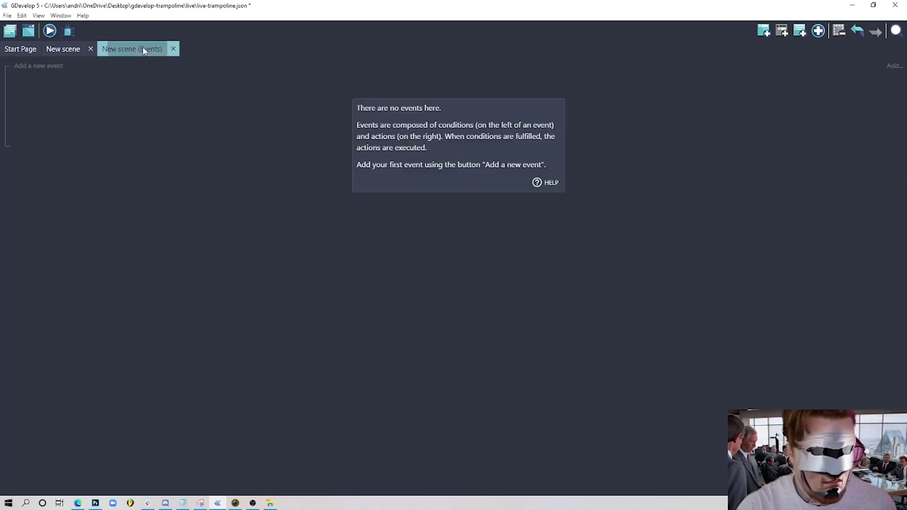
left_click(763, 31)
left_click(38, 61)
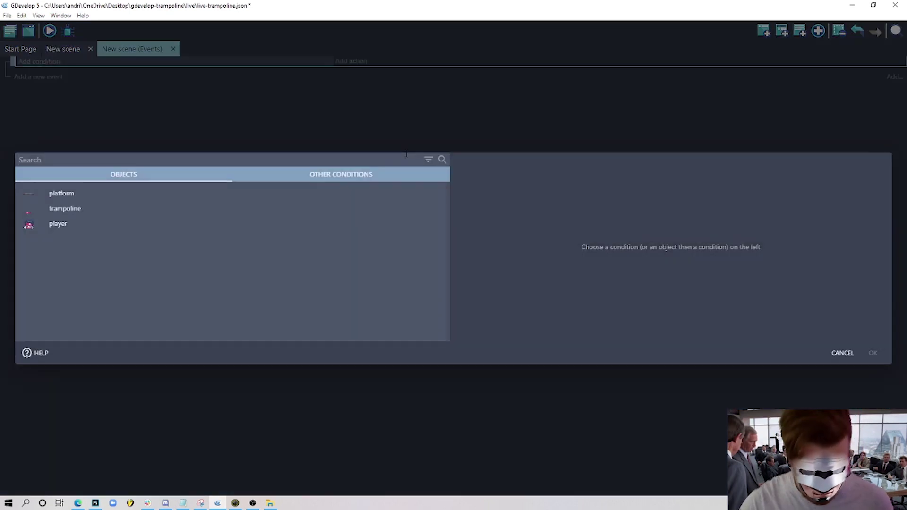
type("beg")
left_click(243, 194)
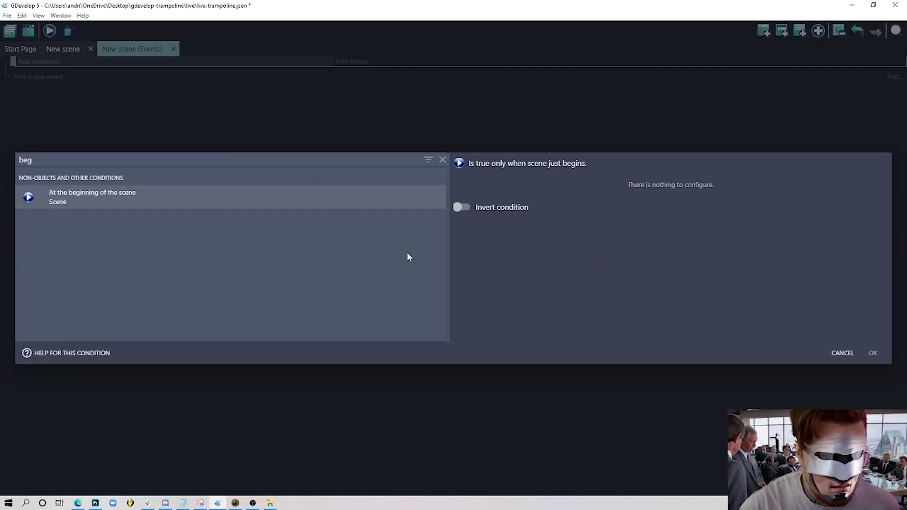
left_click(873, 353)
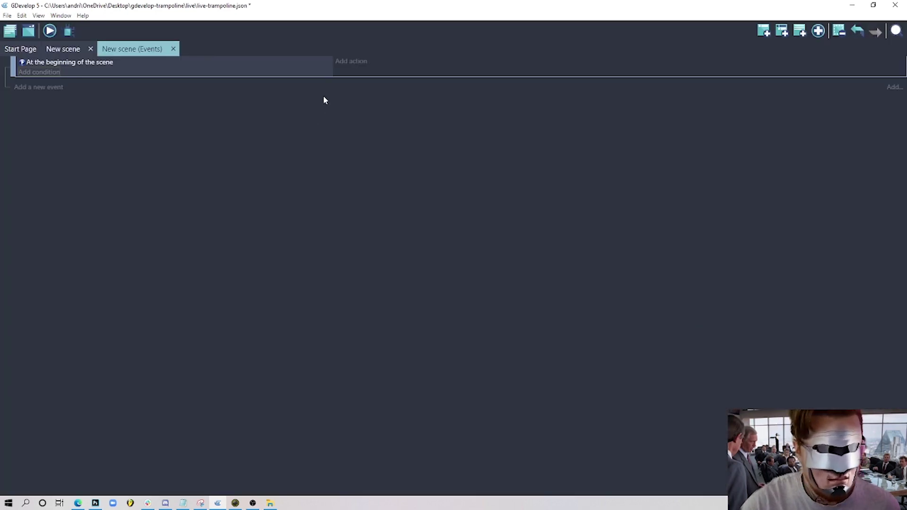
Step: Add an action to the scene-start event that centers the game window on the screen
left_click(349, 62)
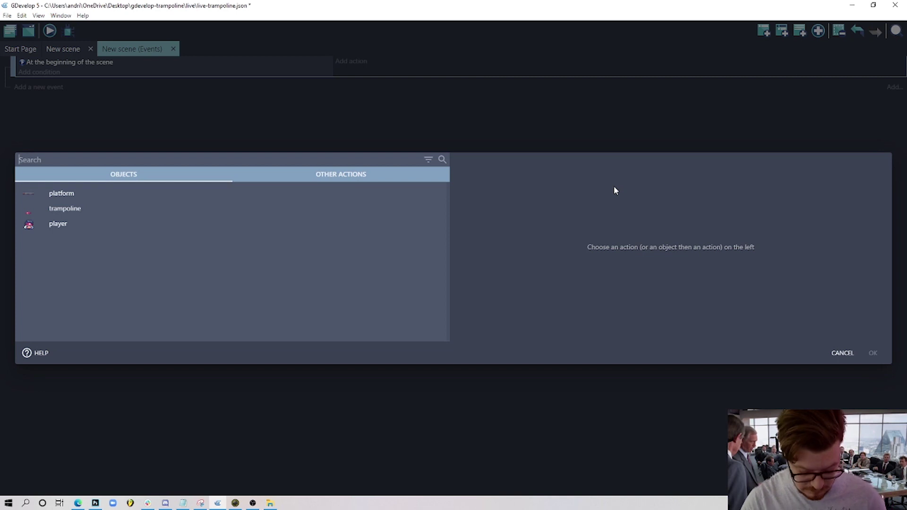
type("scre")
left_click(156, 192)
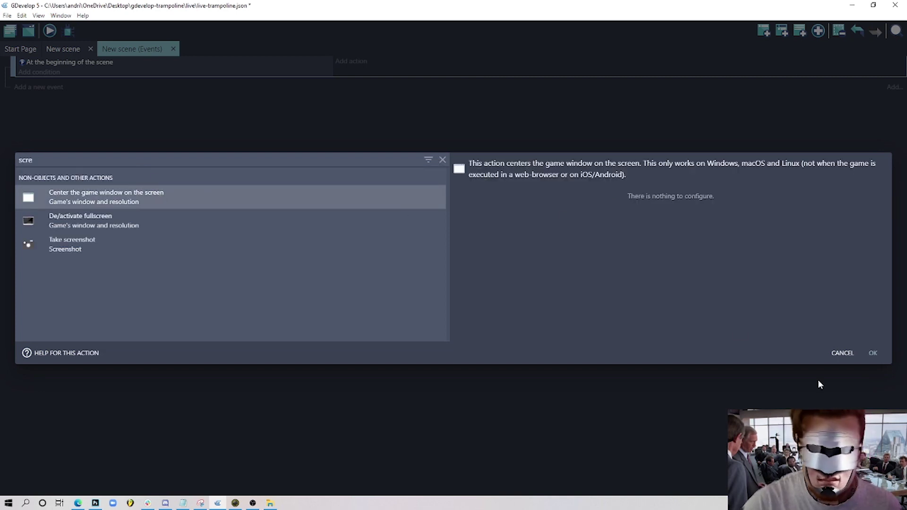
left_click(872, 352)
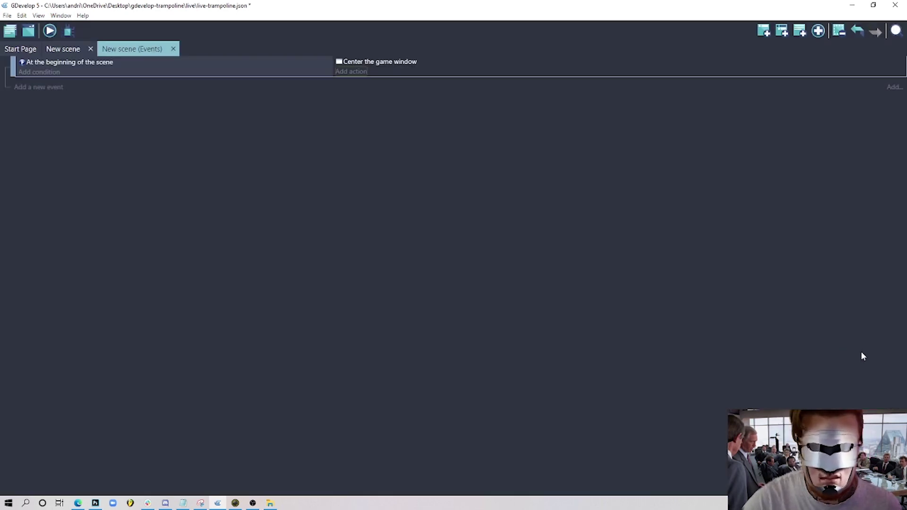
Step: Add a scene-start action setting the game window size to 800x600 without updating the resolution, and place it before the centering action
left_click(354, 72)
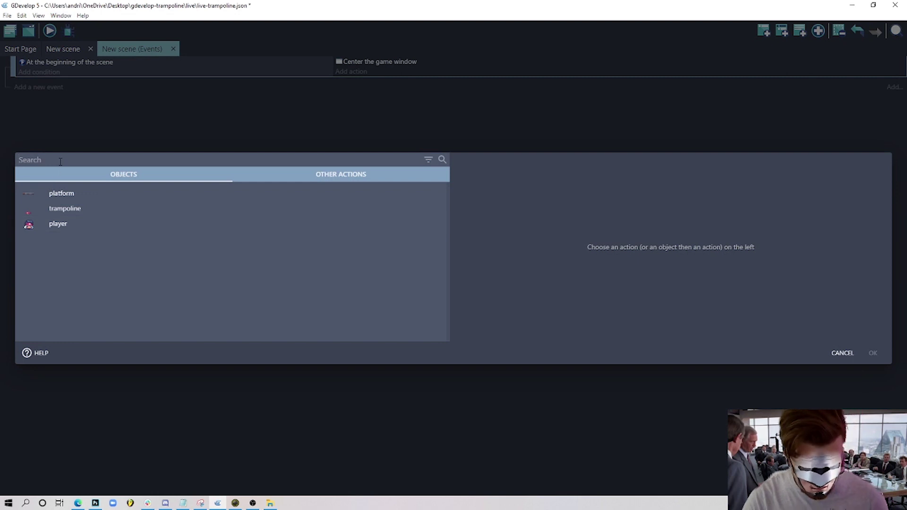
type("res")
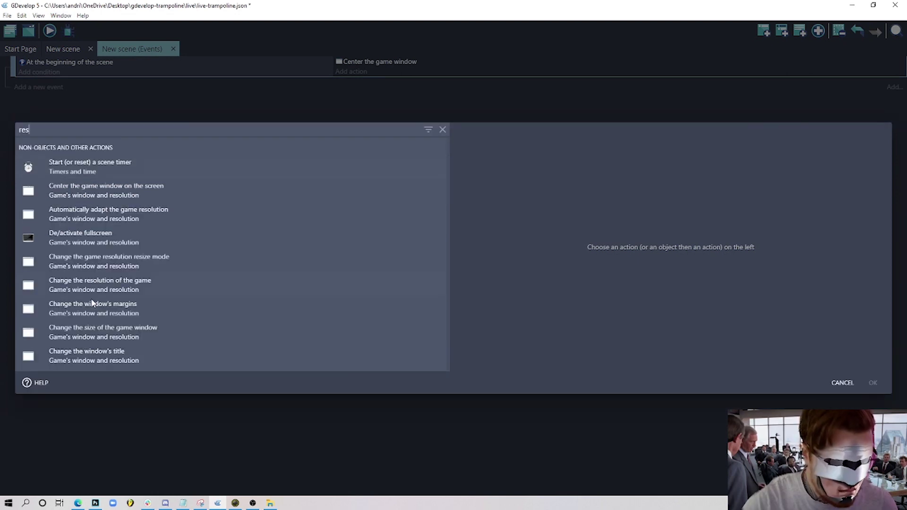
left_click(136, 334)
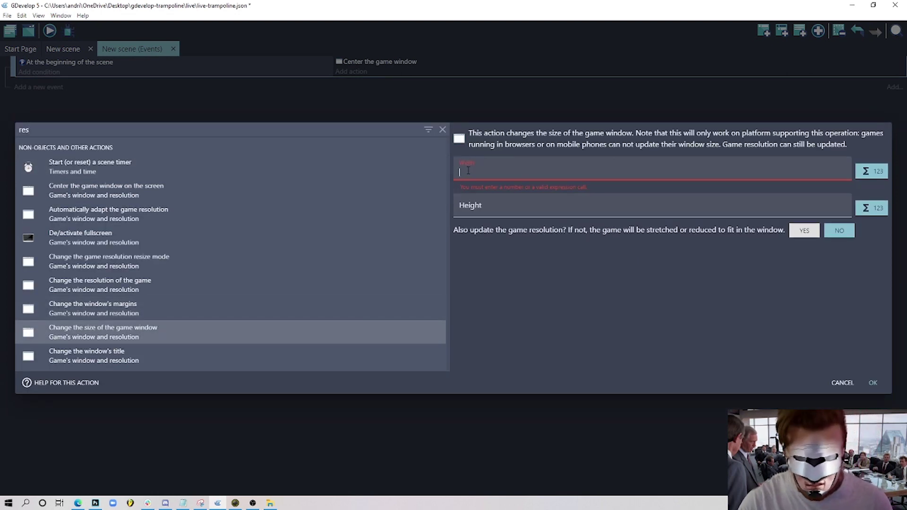
type("800")
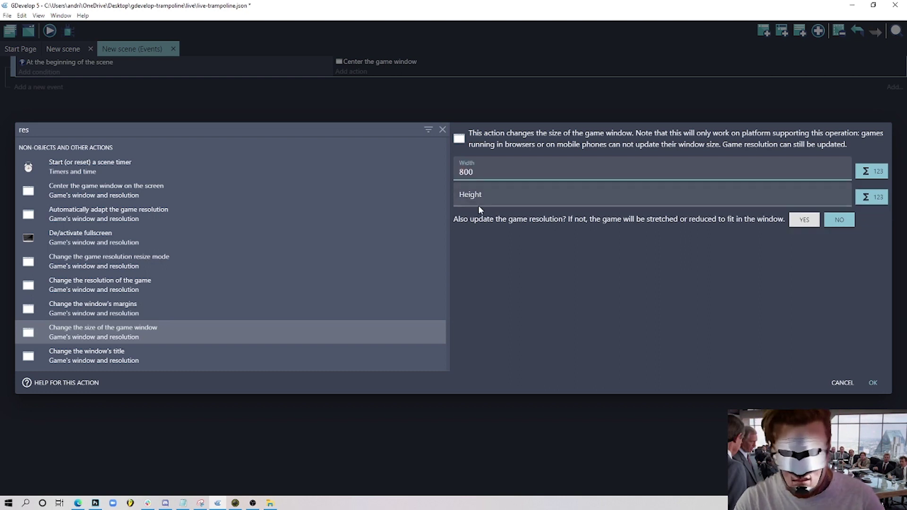
left_click(479, 206)
type("600")
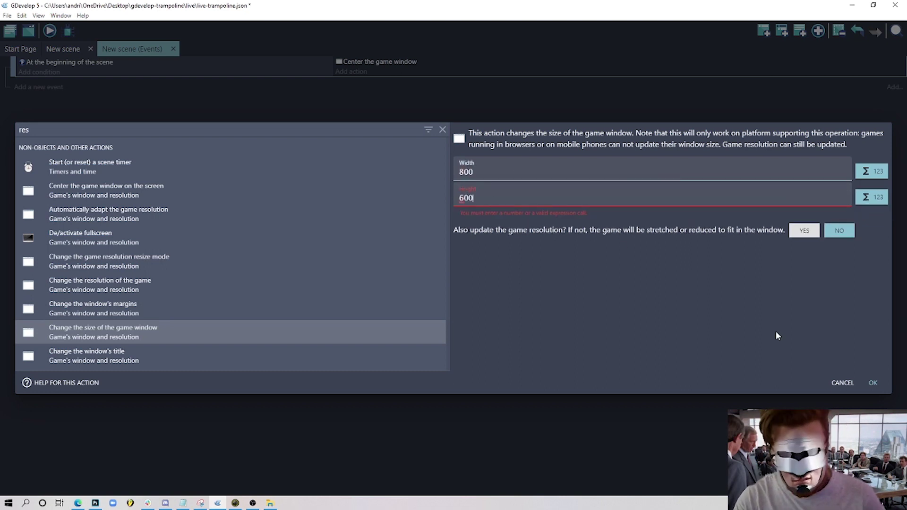
left_click(871, 382)
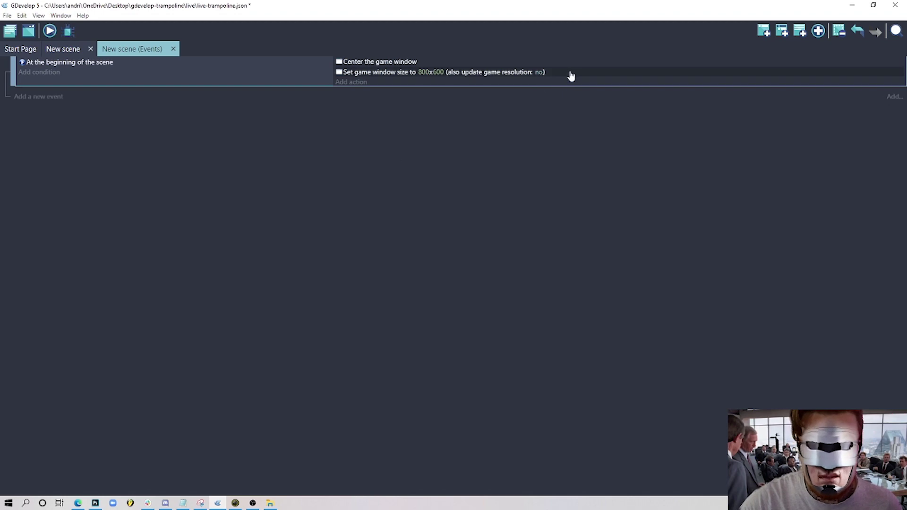
left_click_drag(571, 75, 571, 62)
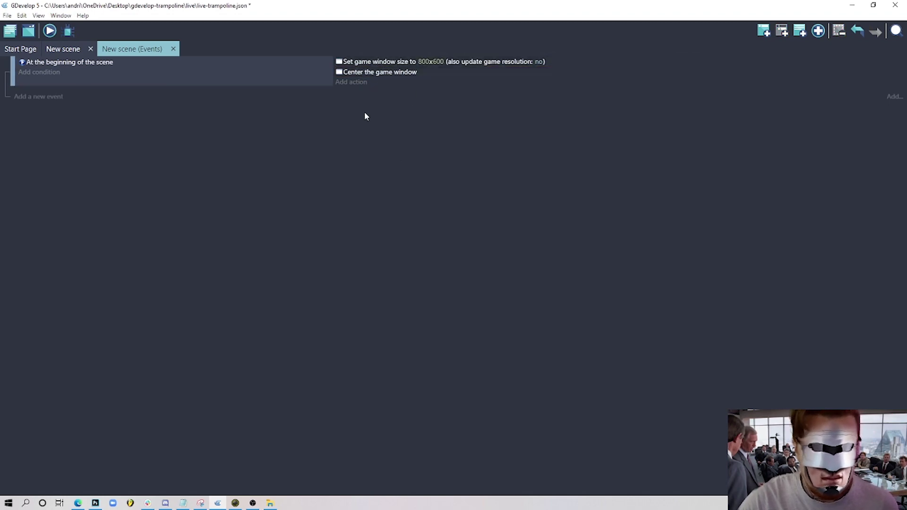
Step: Preview the scene to check the game window's size and centering, and close the preview
left_click(50, 31)
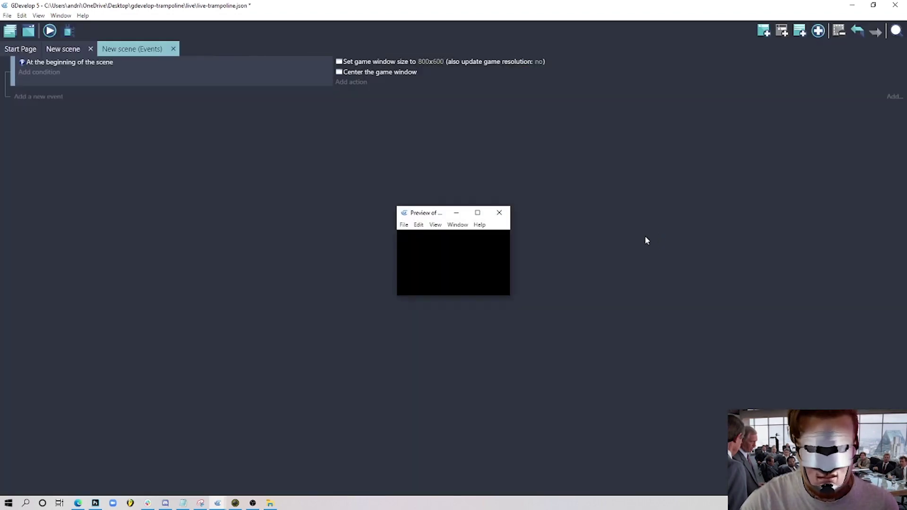
left_click(631, 99)
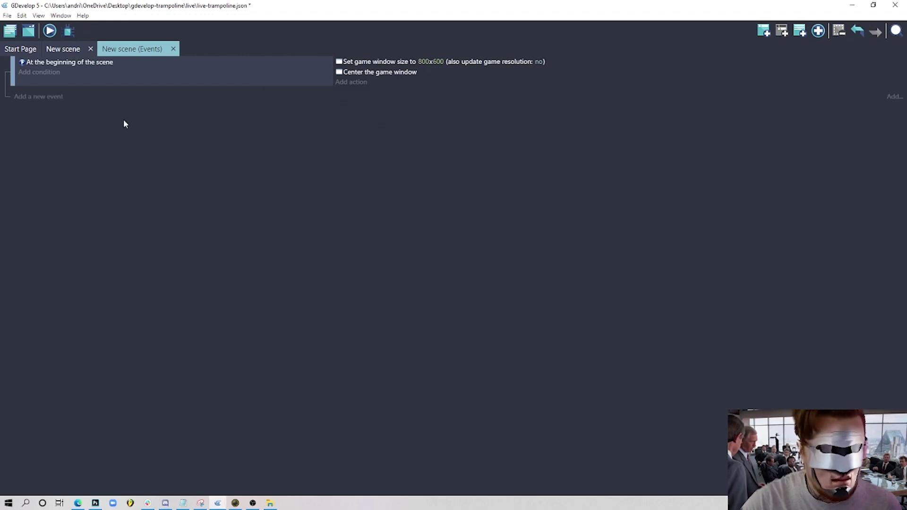
Step: Add a new event below the scene-start event with a "Key pressed" condition for the Left key
left_click(144, 66)
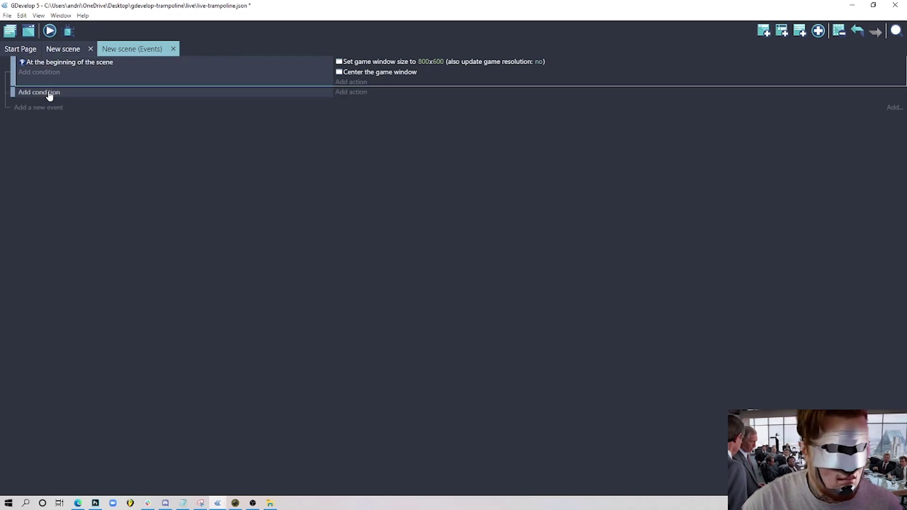
left_click(42, 92)
type("key")
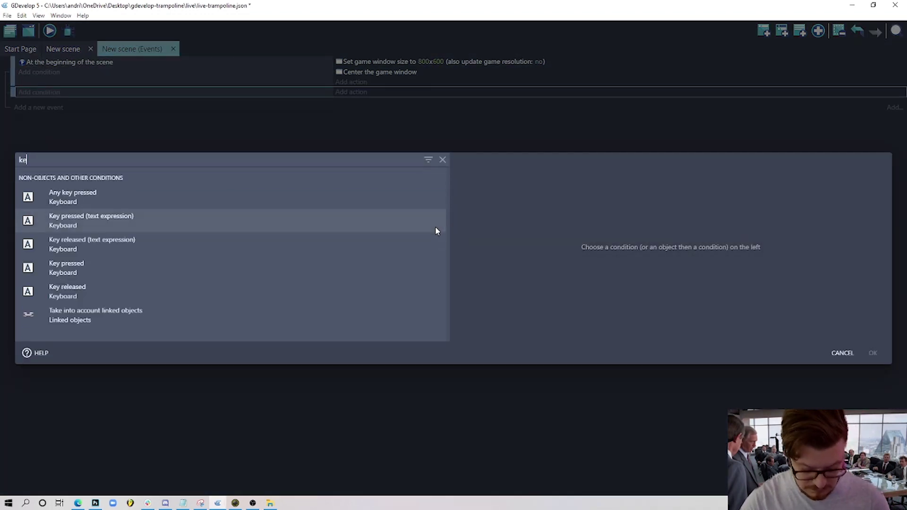
left_click(104, 260)
type("Left")
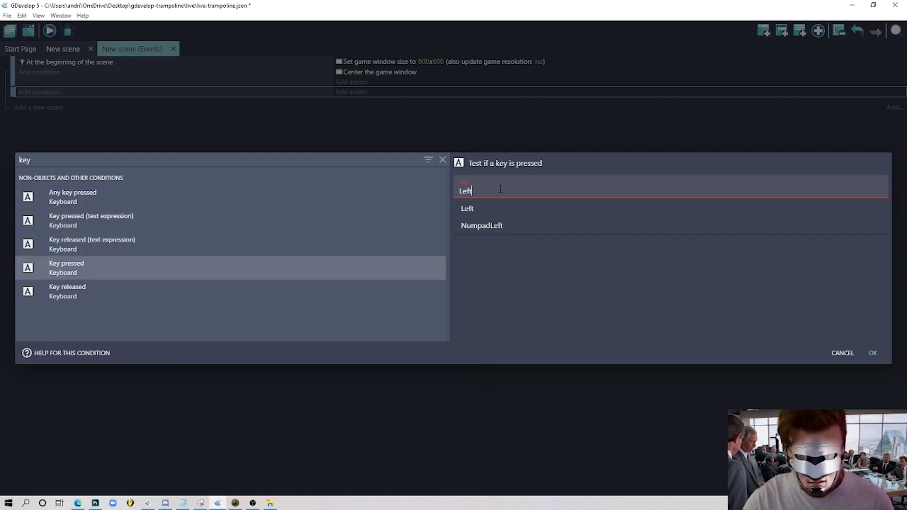
left_click(517, 208)
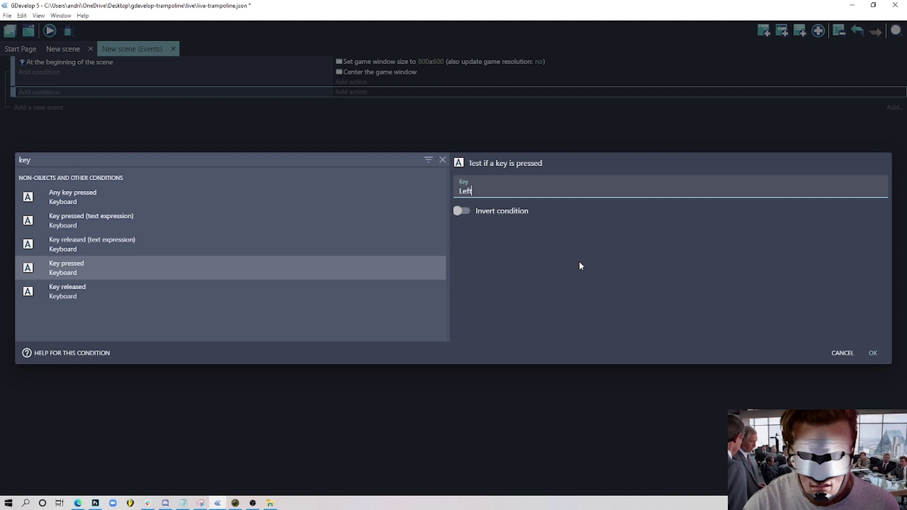
left_click(872, 355)
Step: Add an action to the Left key event that flips the player horizontally, with flipping set to yes
left_click(345, 93)
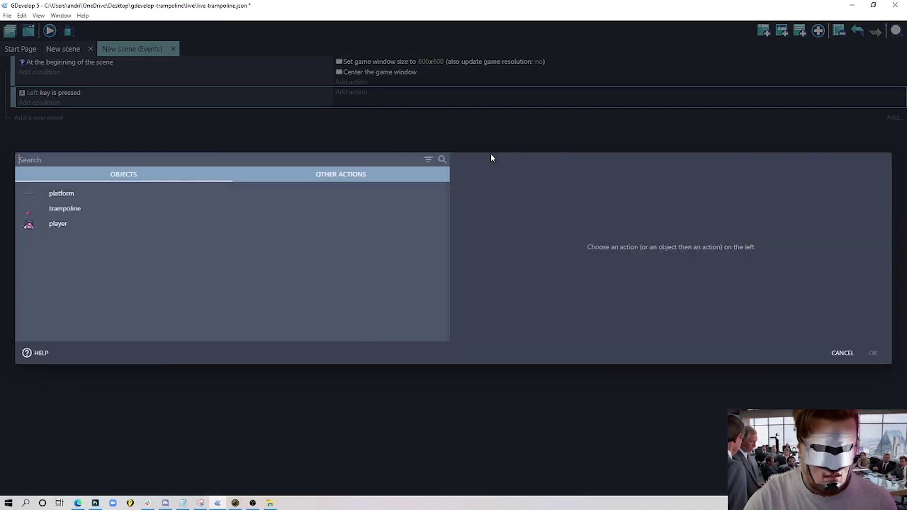
left_click(90, 227)
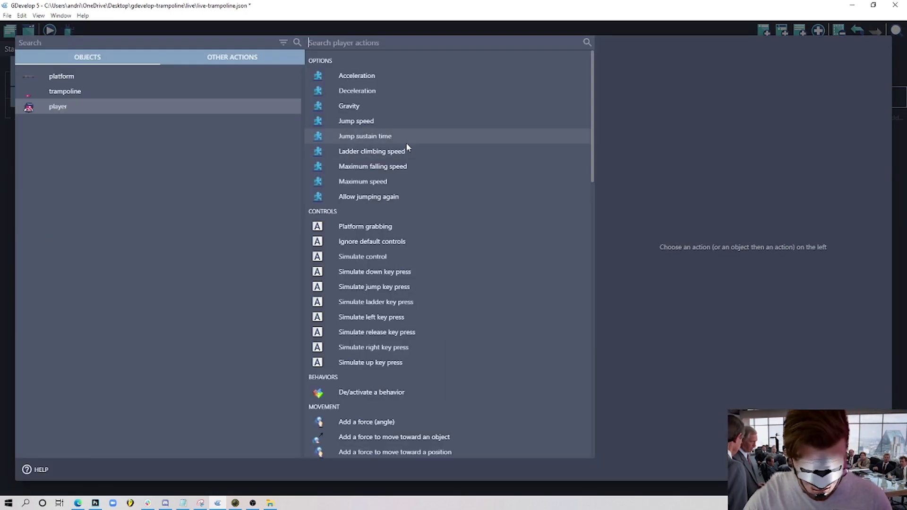
type("fli")
left_click(437, 178)
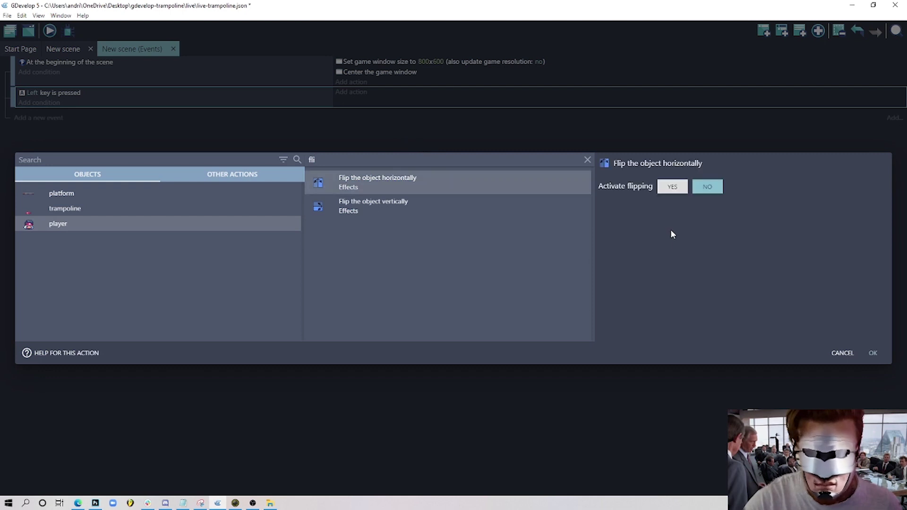
left_click(672, 187)
left_click(872, 353)
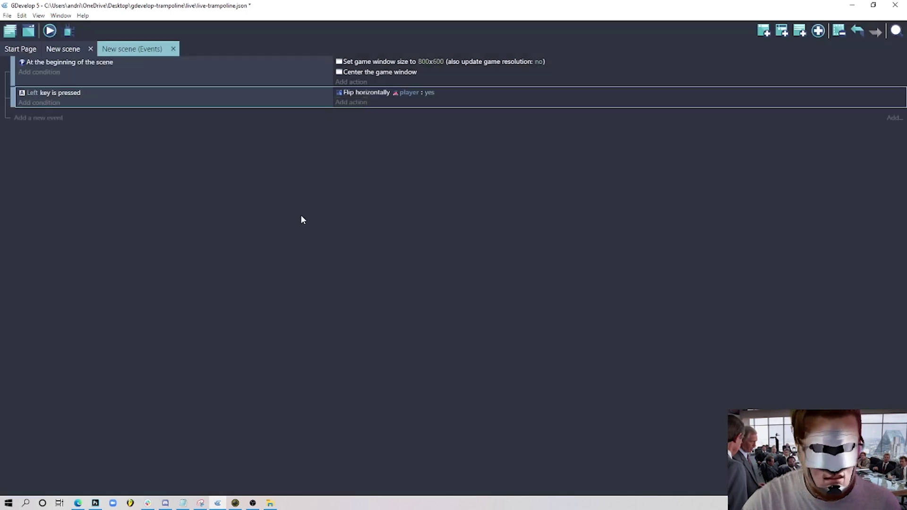
Step: Duplicate the Left key event and change the copy's key condition to Right
key("ctrl+c")
key("ctrl+v")
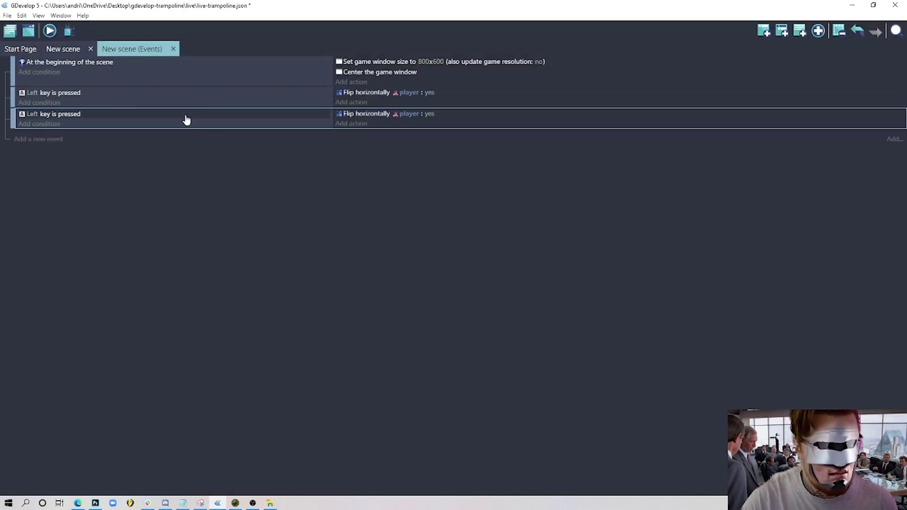
double_click(90, 116)
left_click(473, 78)
key("ctrl+a")
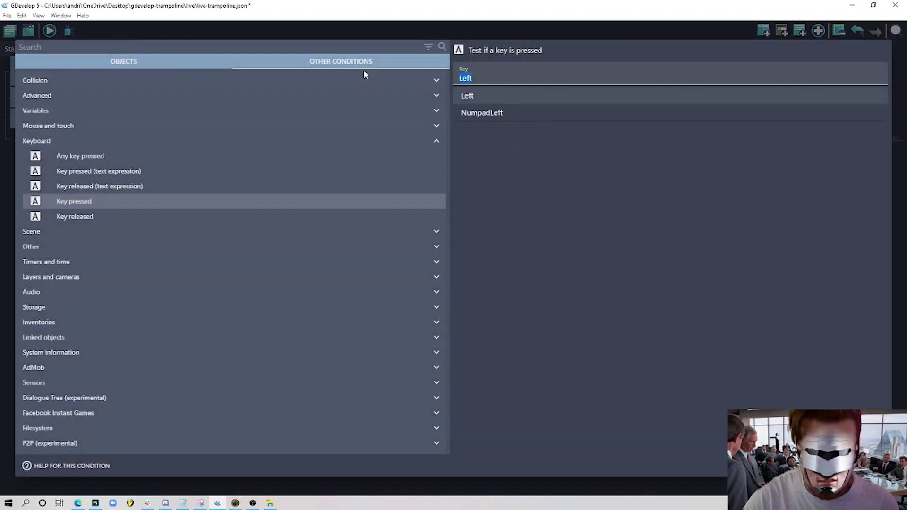
type("Rig")
key("Down")
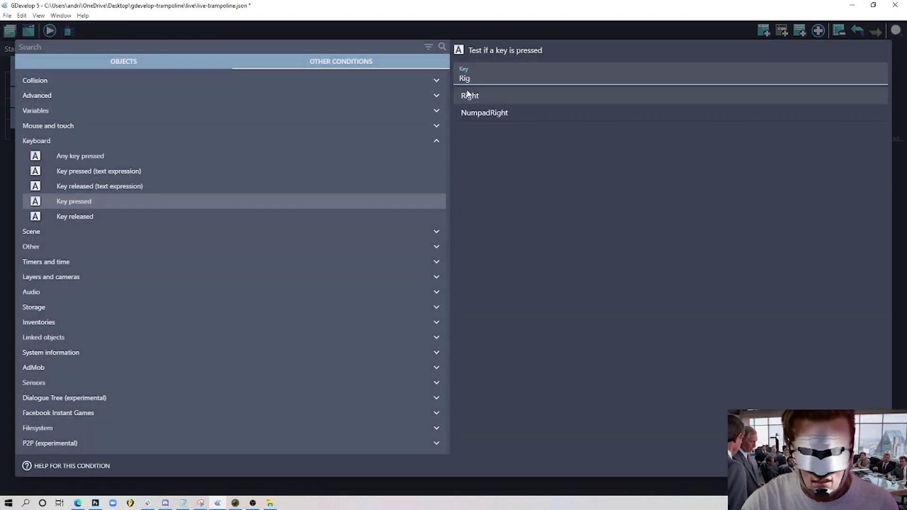
key("Return")
key("Return")
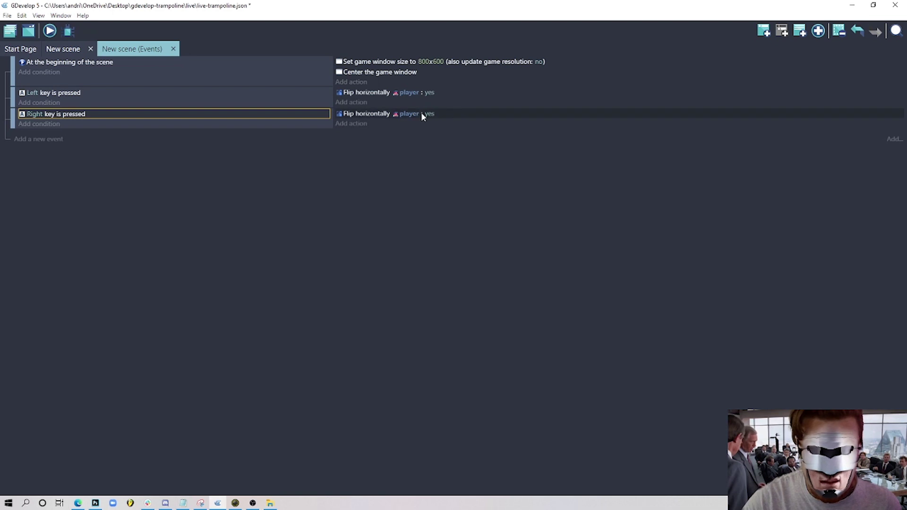
Step: Set the Right key event's horizontal flip to no, and preview the scene to check which way the player faces
left_click(430, 113)
left_click(470, 133)
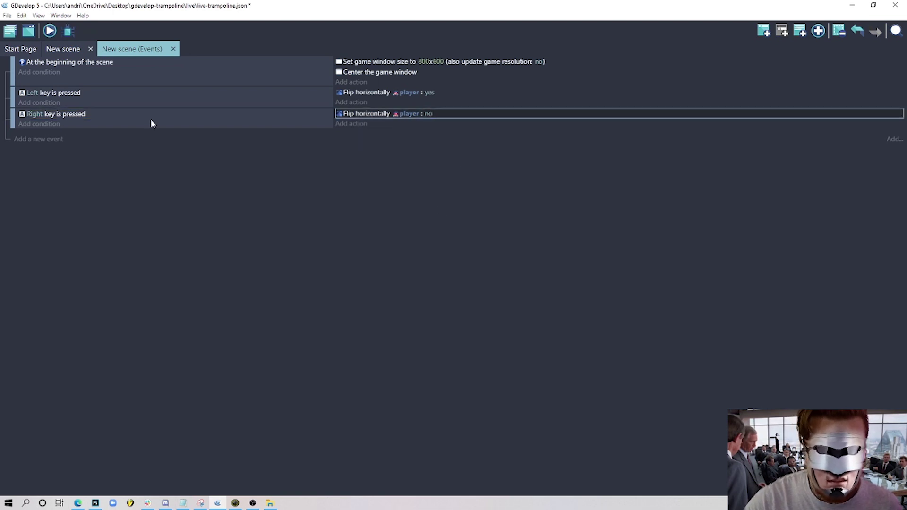
left_click(50, 31)
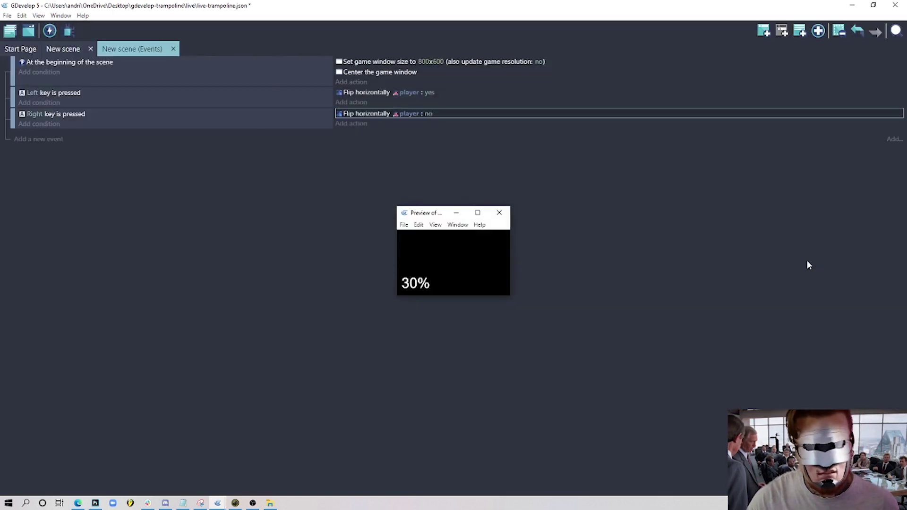
key("Right")
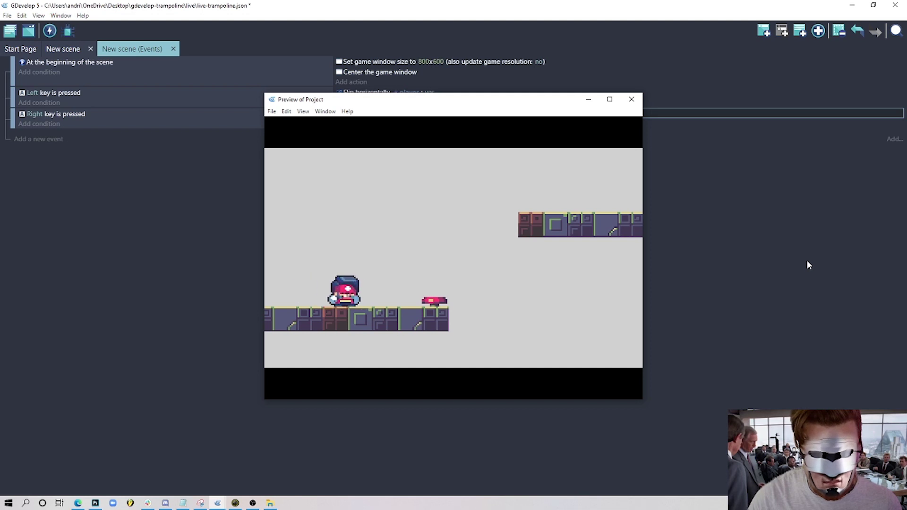
left_click(631, 99)
Step: Add a new event below the Right key event with the player's "Is on floor" condition
left_click(776, 125)
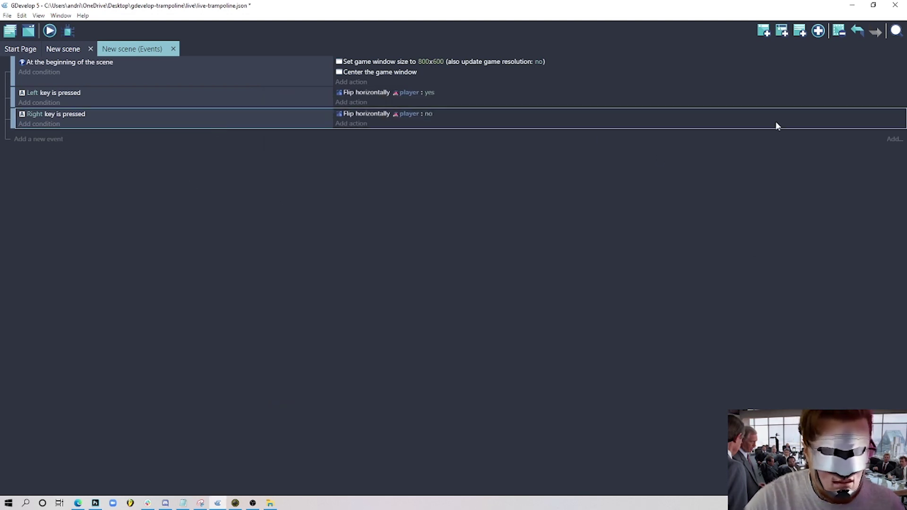
left_click(762, 31)
left_click(42, 135)
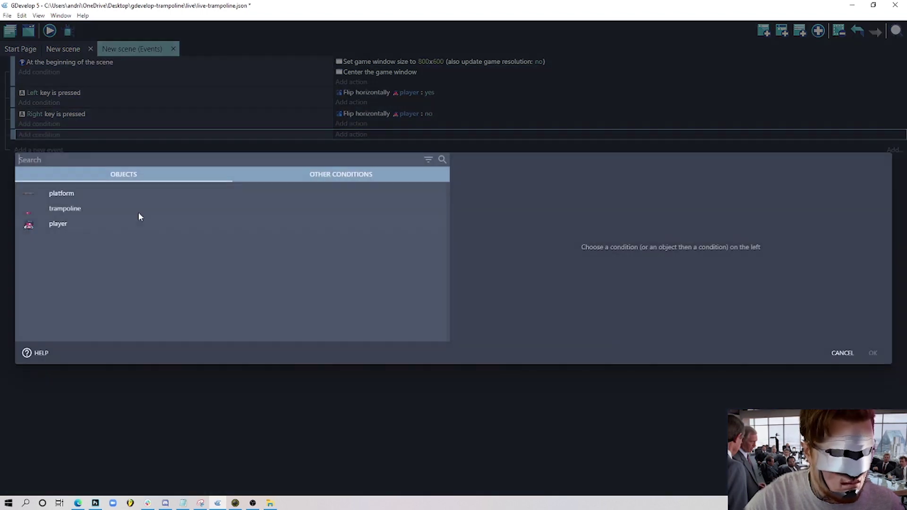
left_click(66, 224)
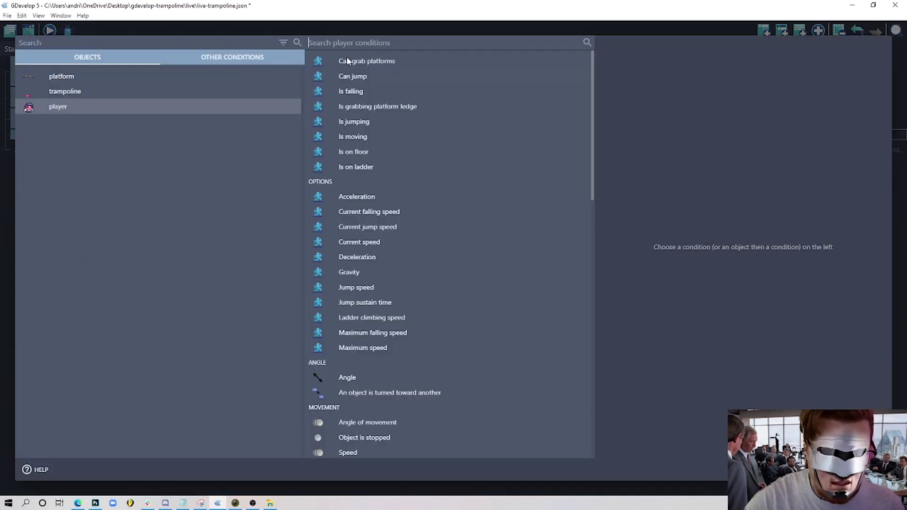
type("is")
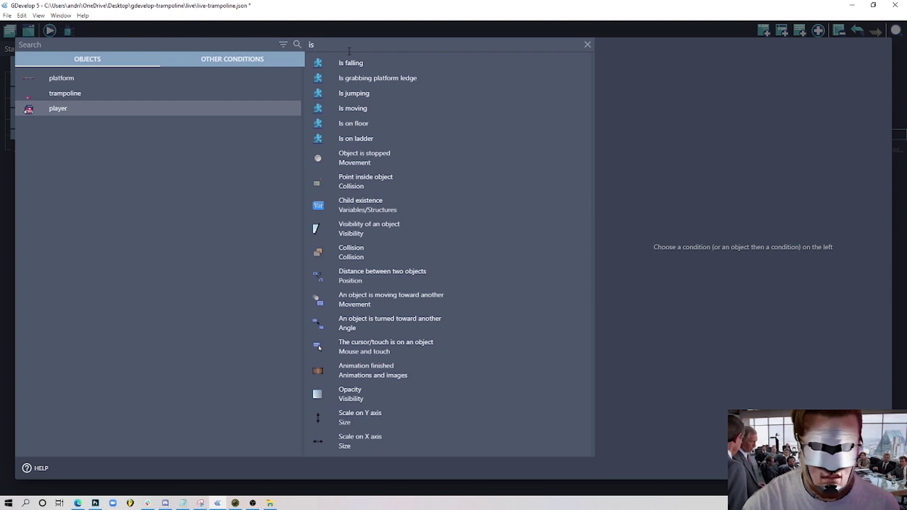
left_click(378, 124)
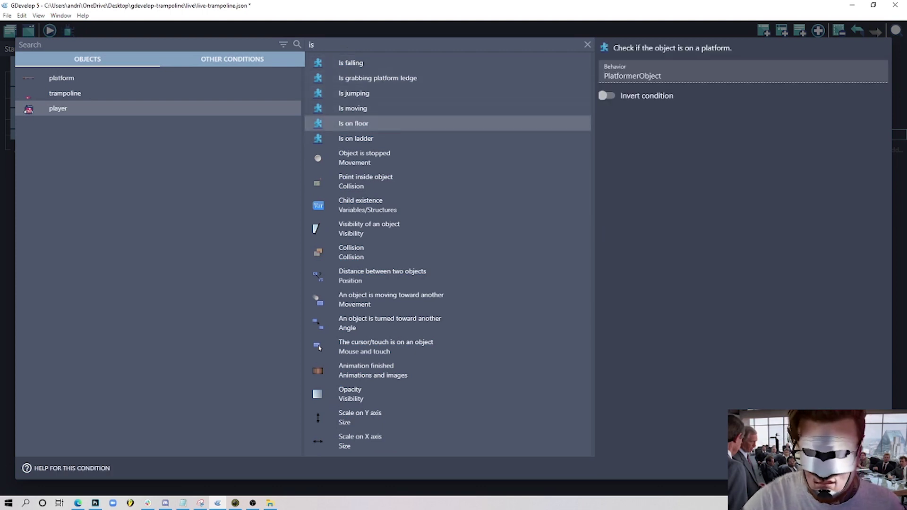
left_click(873, 468)
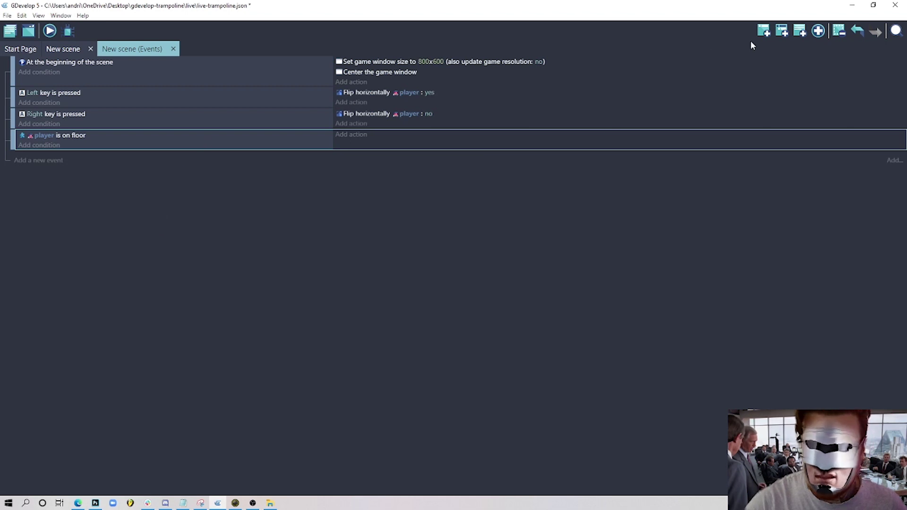
Step: Add a sub-event under the floor event with the player's "Is moving" condition
left_click_drag(13, 156, 26, 162)
left_click(58, 162)
left_click(58, 222)
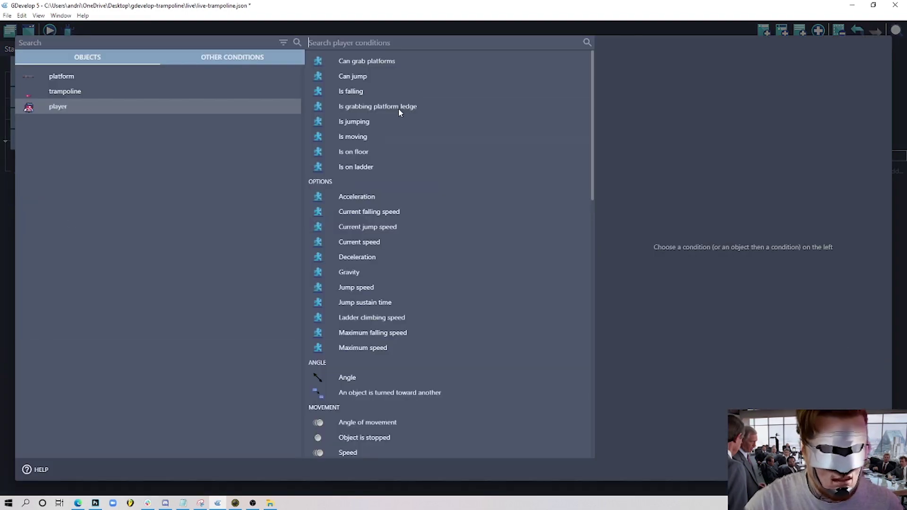
type("mo")
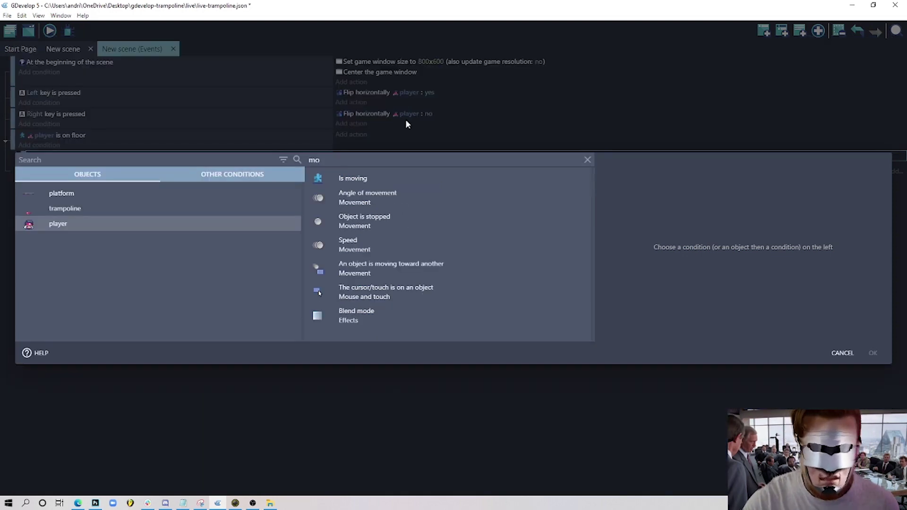
left_click(401, 179)
left_click(872, 352)
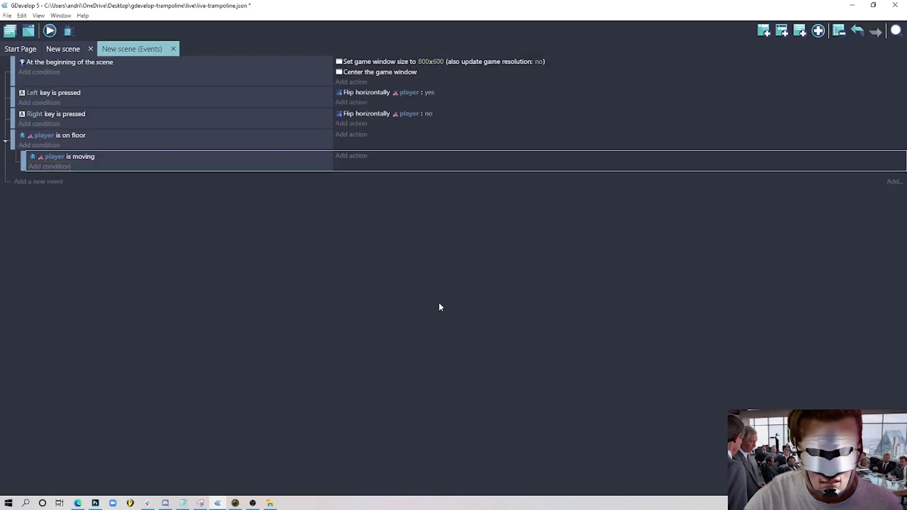
Step: Add a "Change the animation" action to the moving sub-event that sets the player's animation number to 1
left_click(361, 162)
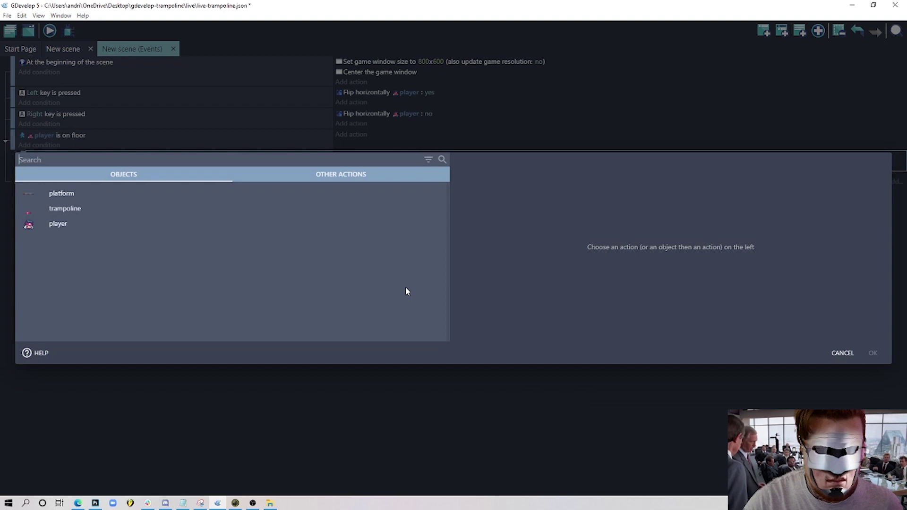
left_click(128, 225)
type("anima")
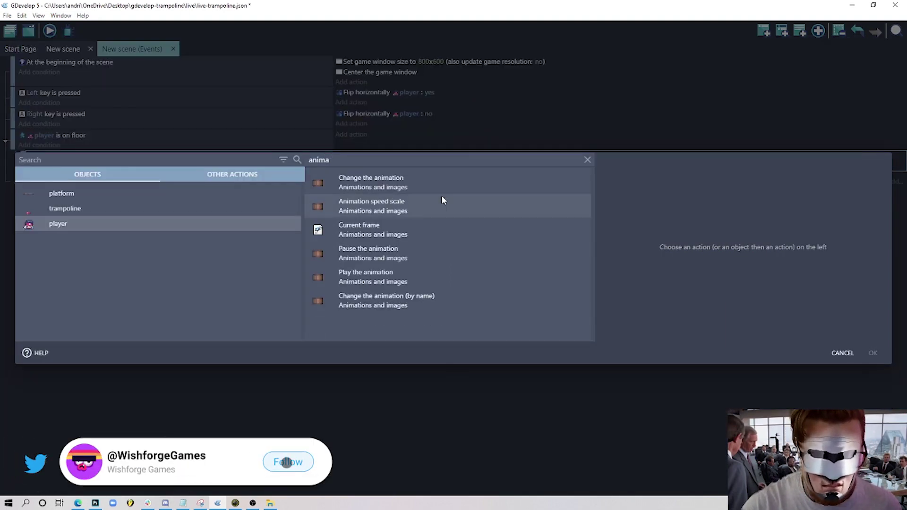
left_click(403, 184)
left_click(660, 201)
left_click(622, 225)
type("1")
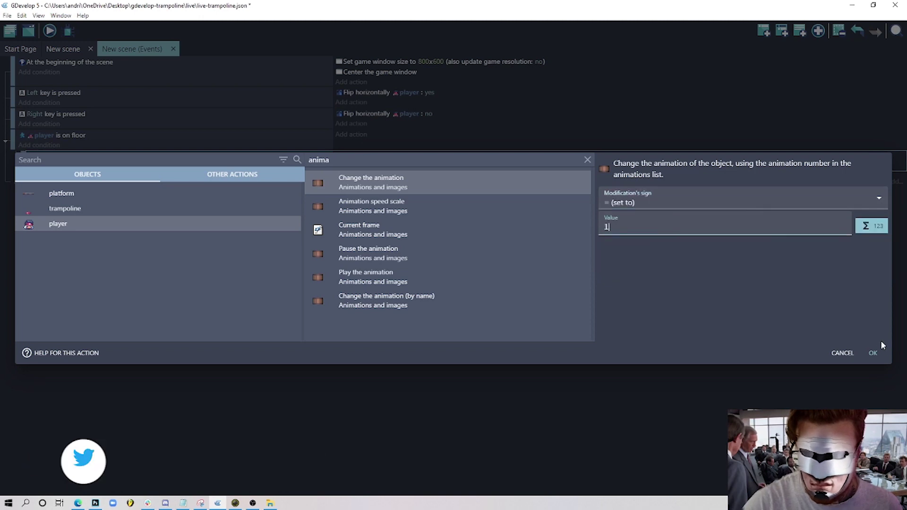
left_click(872, 353)
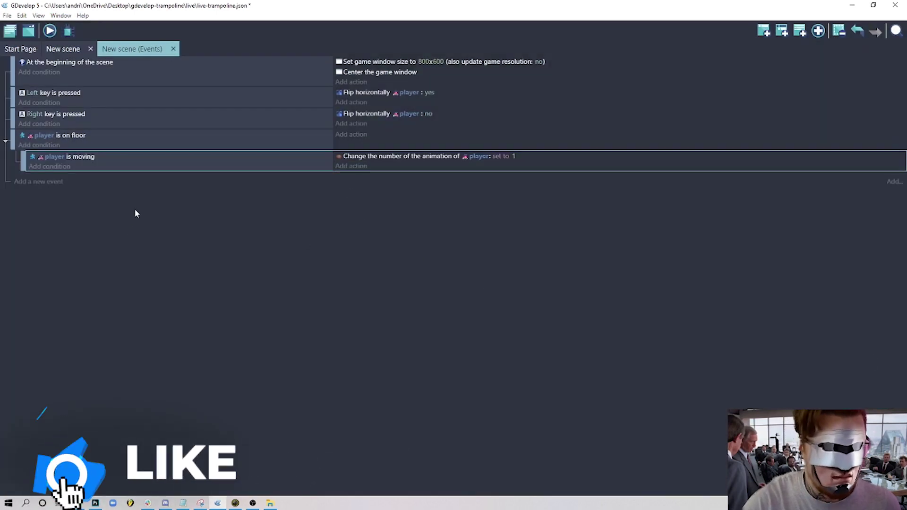
Step: Duplicate the moving sub-event, with the copy's "Is moving" condition inverted and its animation number set to 0
key("ctrl+c")
key("ctrl+v")
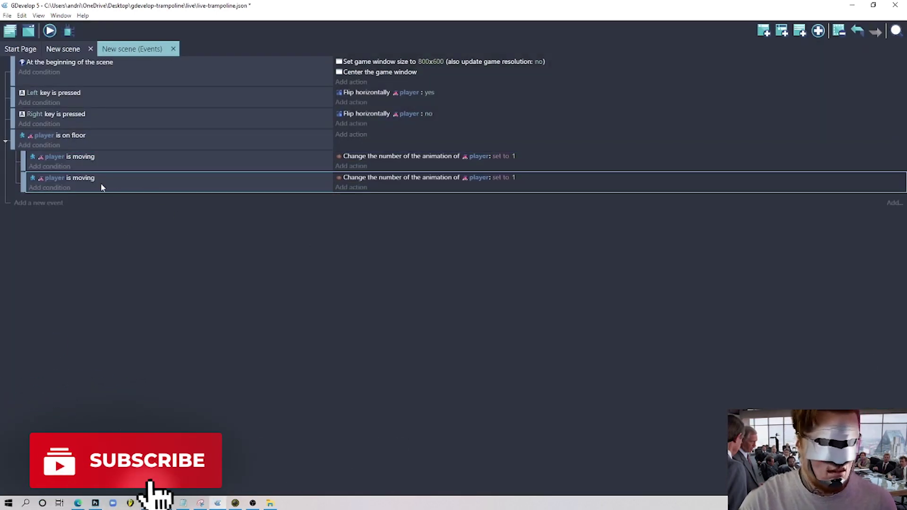
double_click(114, 179)
left_click(607, 94)
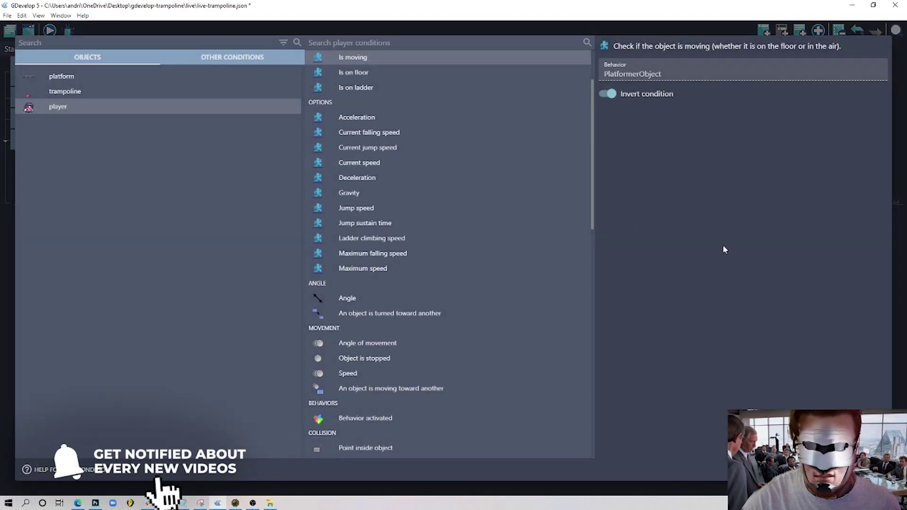
key("Return")
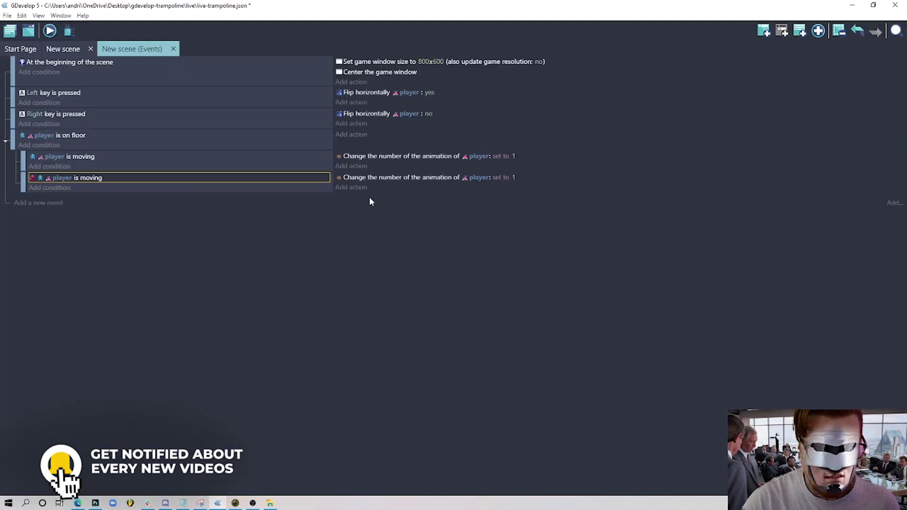
left_click(514, 178)
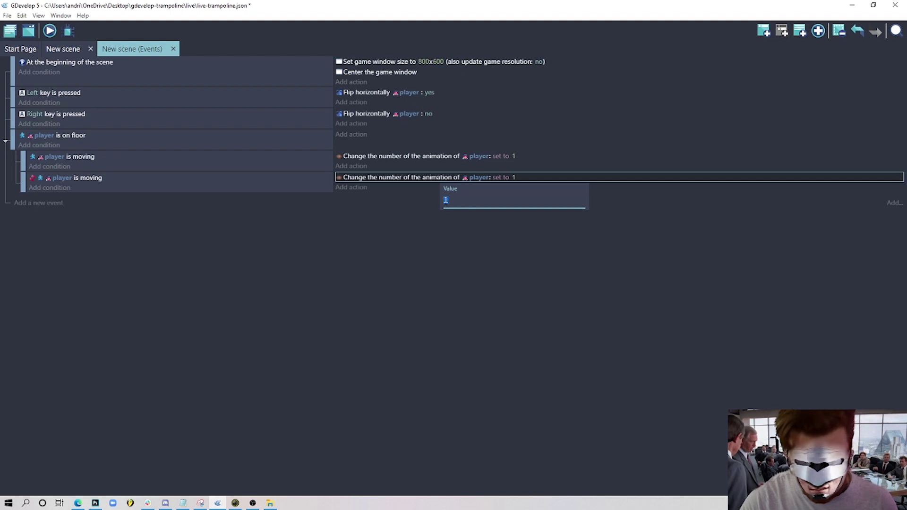
left_click(446, 293)
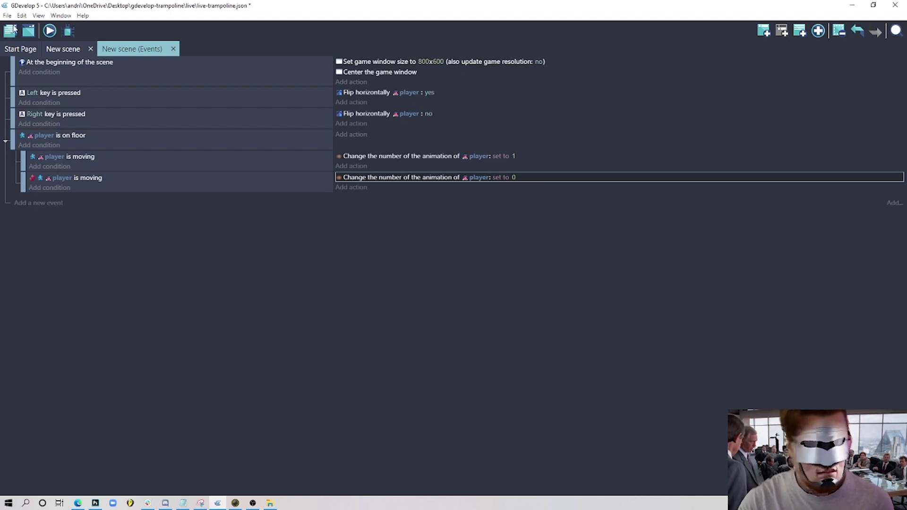
Step: Preview the scene, run and jump with the player in both directions to check the animations, and close the preview
left_click(49, 31)
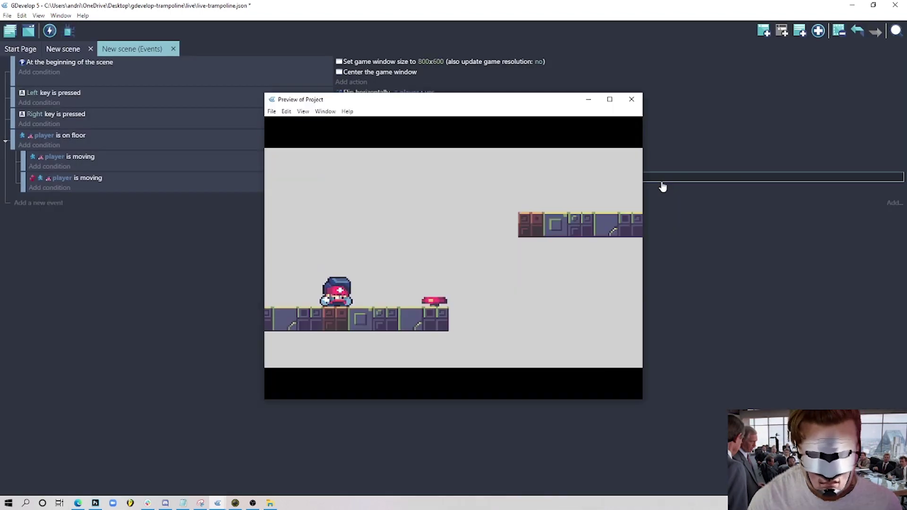
key("Right")
key("Left")
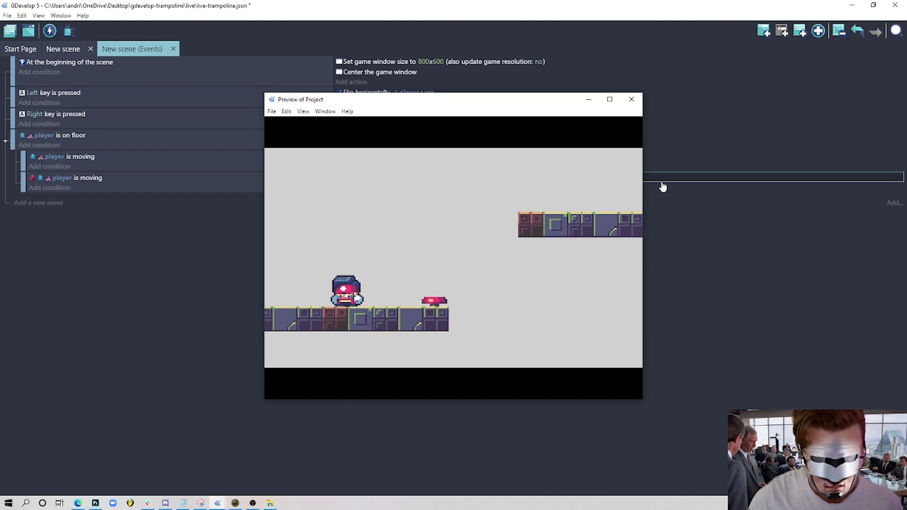
key("space")
key("Left")
key("space")
key("Right")
key("space")
key("Left")
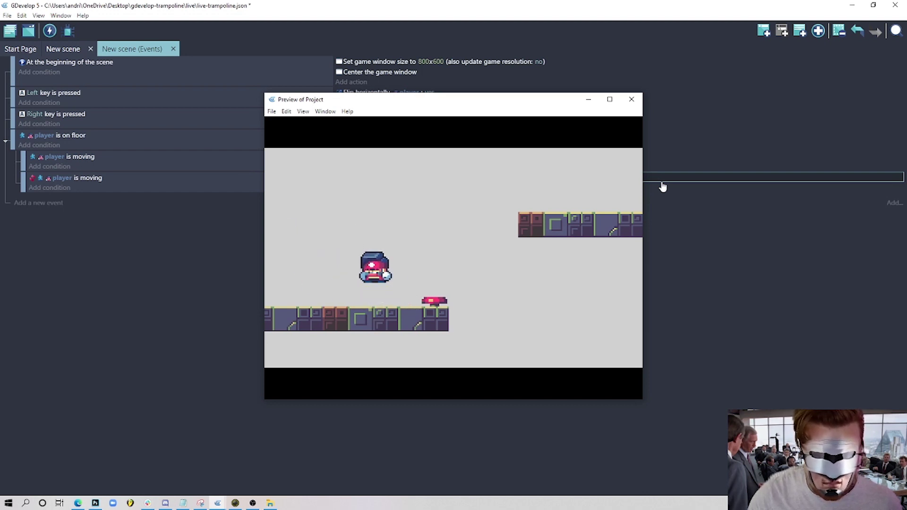
key("Right")
key("space")
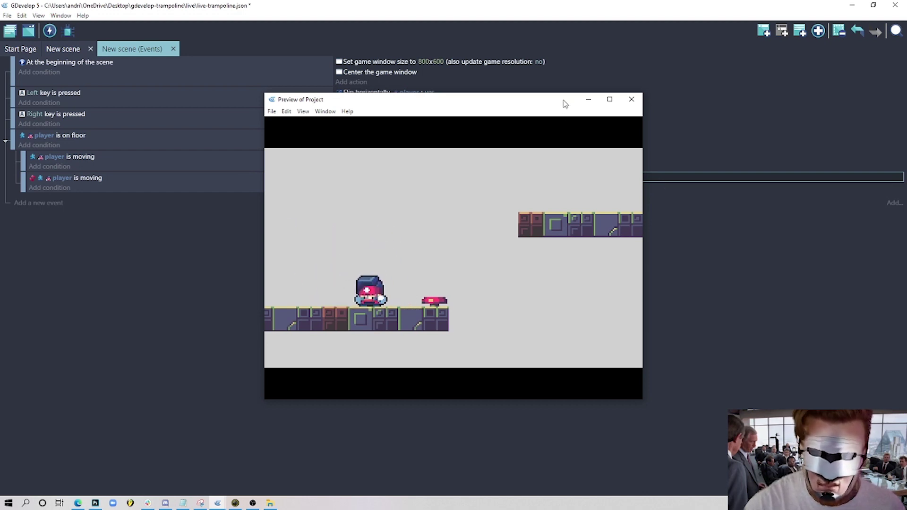
left_click(631, 99)
Step: Add a top-level event below the floor event's sub-events, with an inverted copy of the player's "Is on floor" condition
left_click(198, 189)
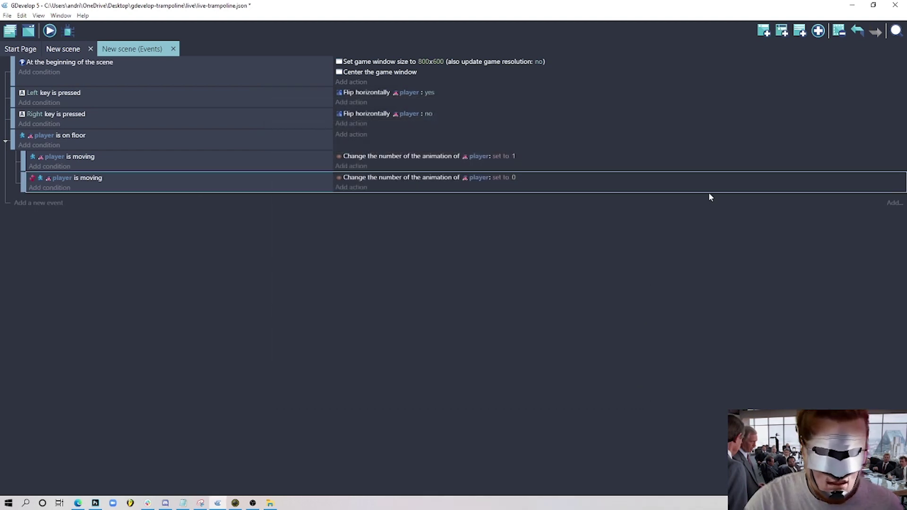
left_click(765, 32)
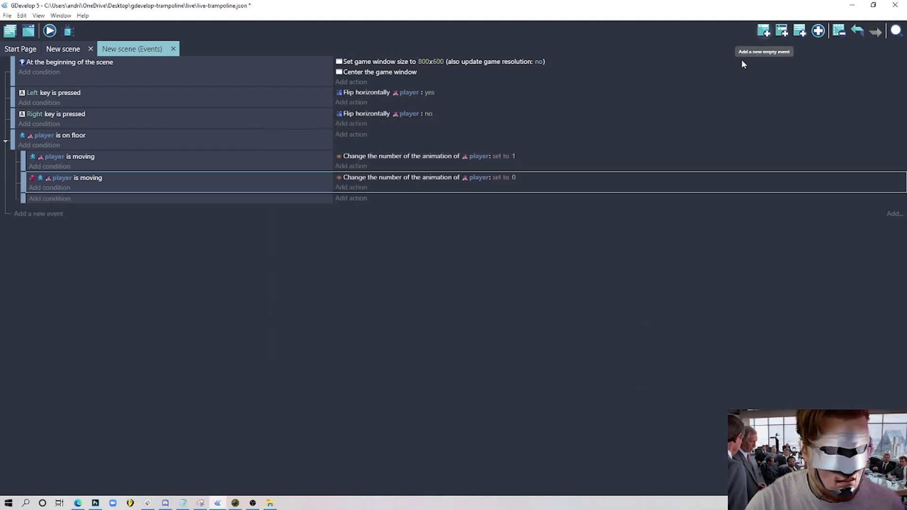
left_click_drag(22, 194, 134, 314)
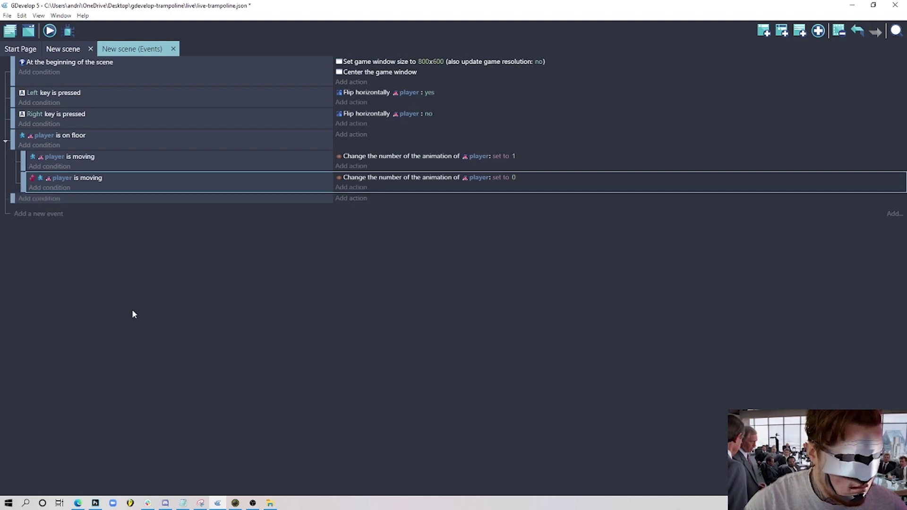
left_click(101, 138)
mouse_move(43, 201)
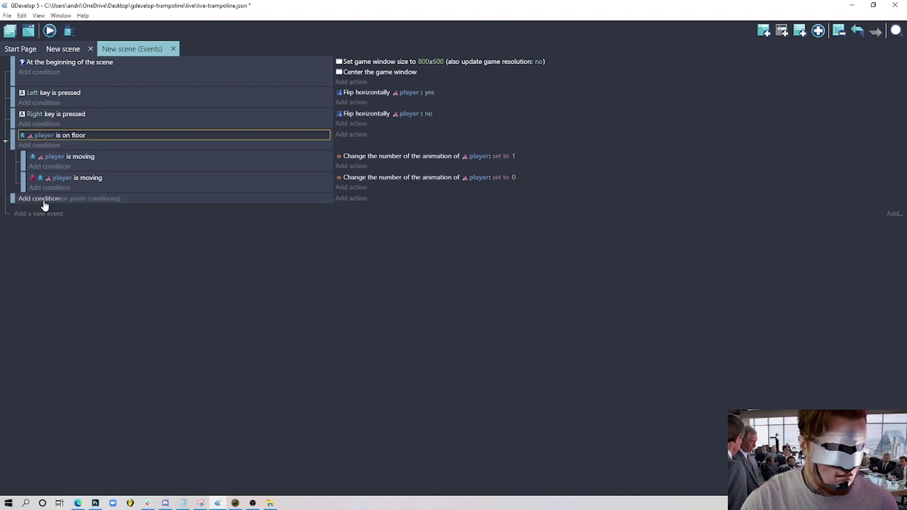
left_click(74, 199)
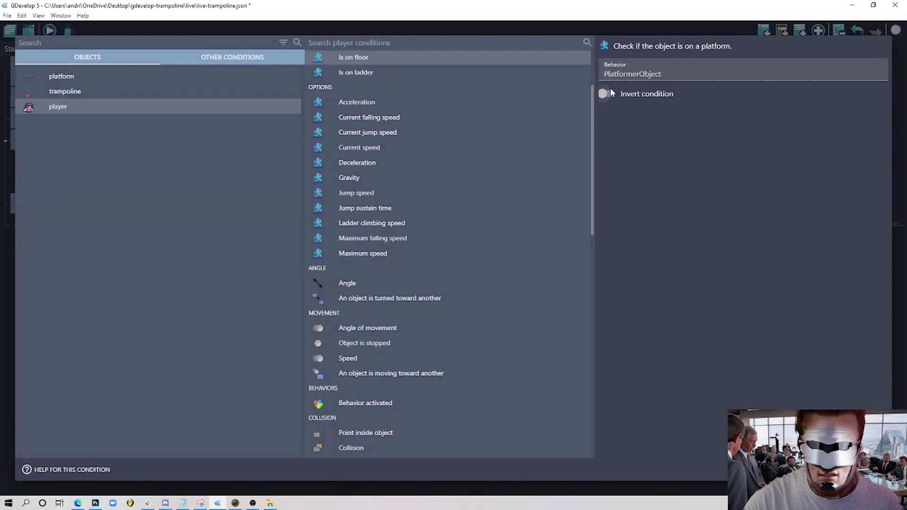
left_click(609, 94)
left_click(871, 469)
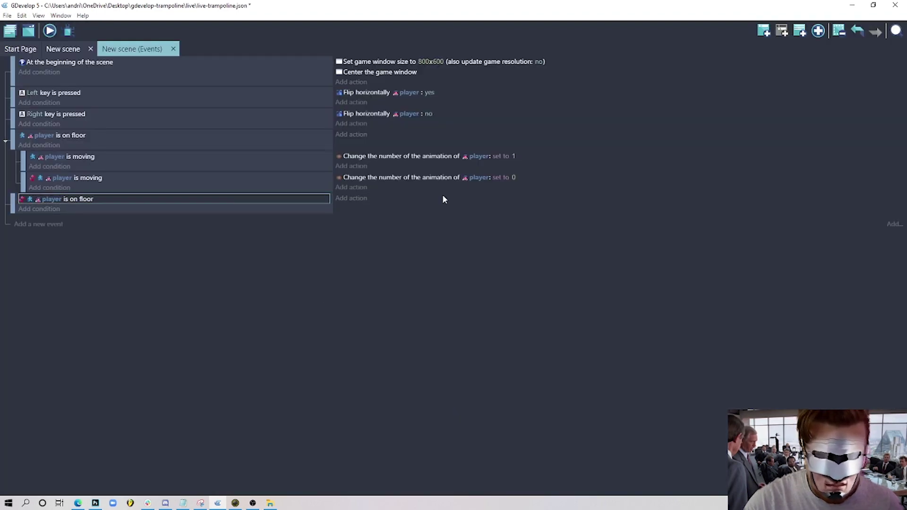
Step: Add a "Change the animation" action to the inverted floor event that sets the player's animation number to 2
left_click(362, 200)
left_click(65, 226)
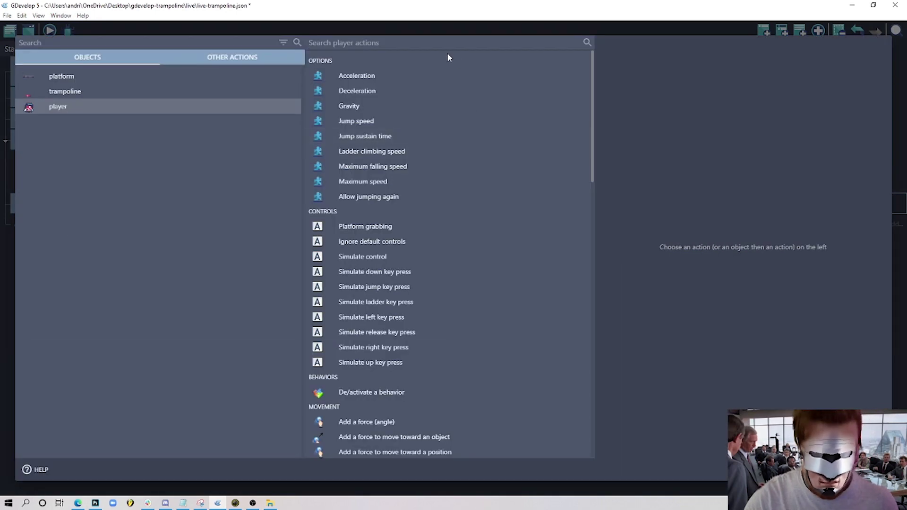
type("anim")
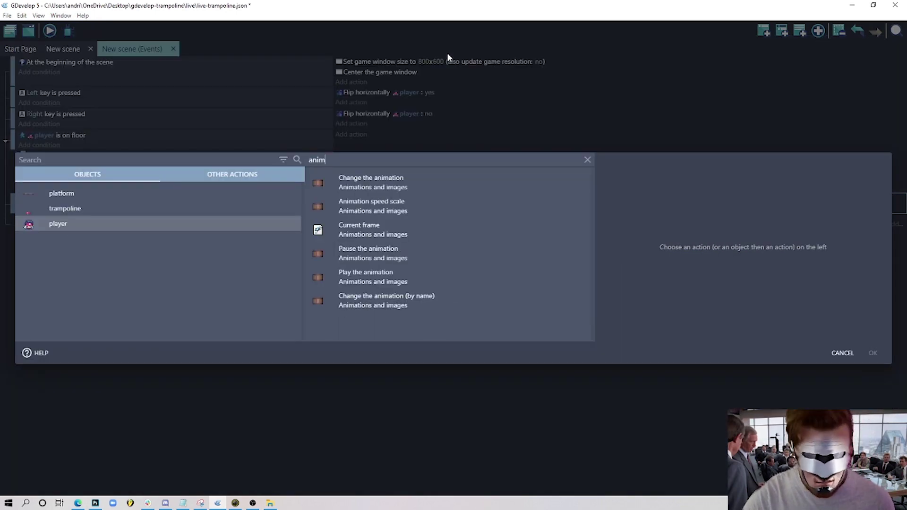
left_click(430, 178)
left_click(660, 203)
left_click(639, 225)
left_click(641, 228)
type("2")
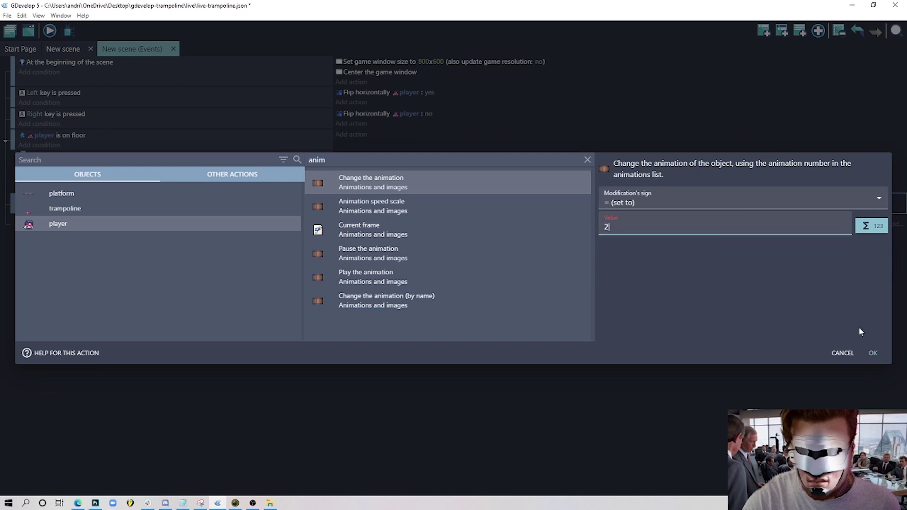
left_click(872, 353)
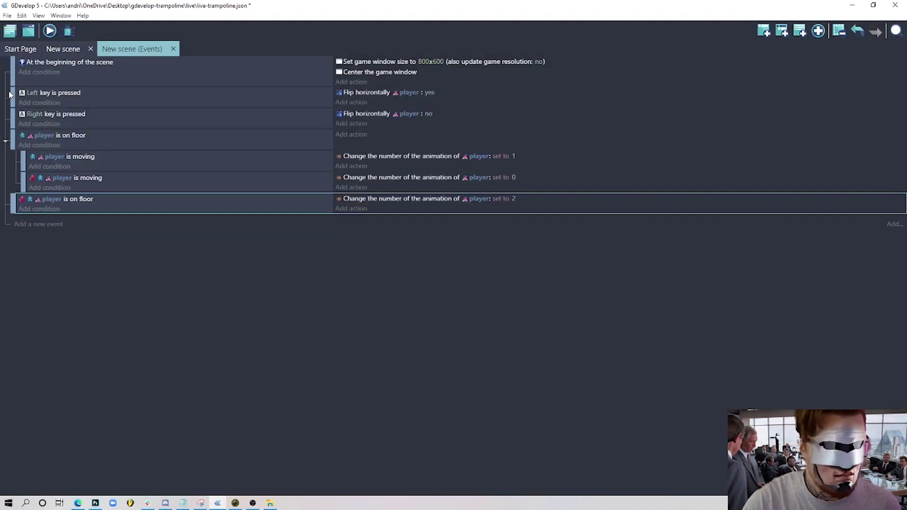
Step: Preview the scene, jump and run with the player in both directions to check the jump animation, and close the preview
left_click(50, 31)
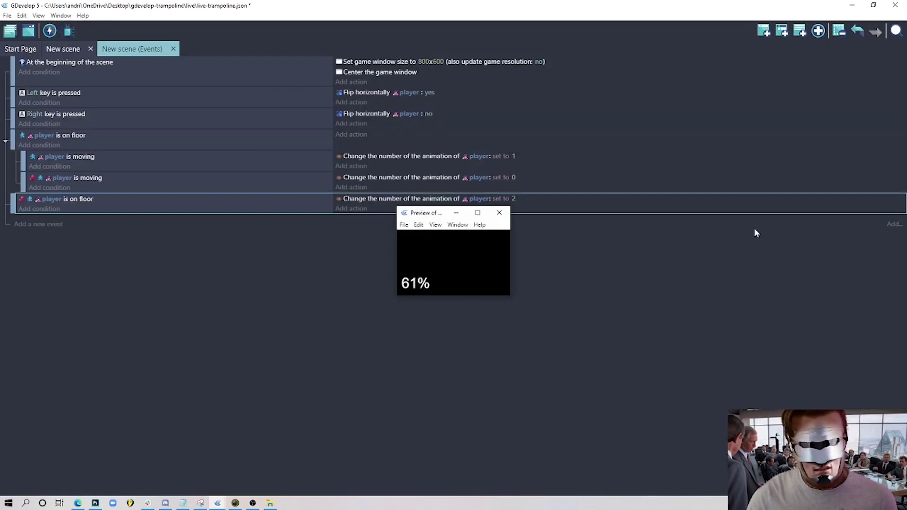
key("Up")
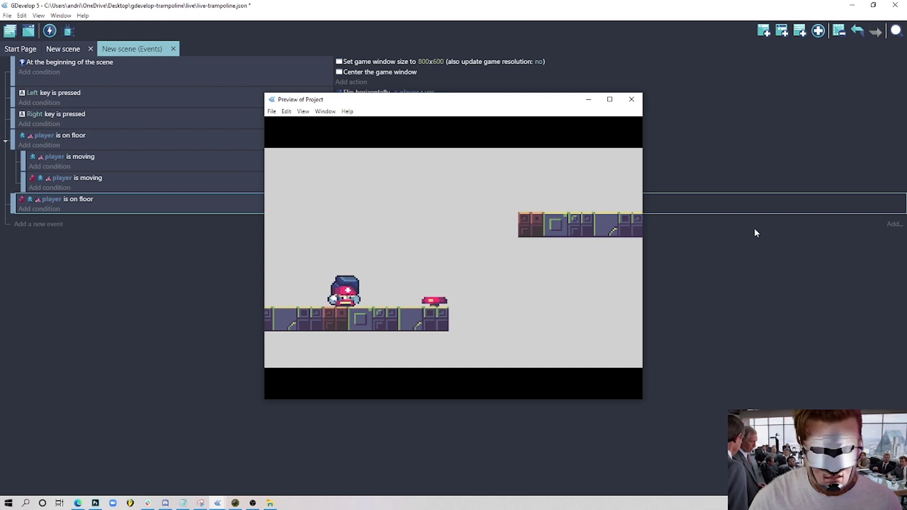
key("Right")
key("Left")
key("Up")
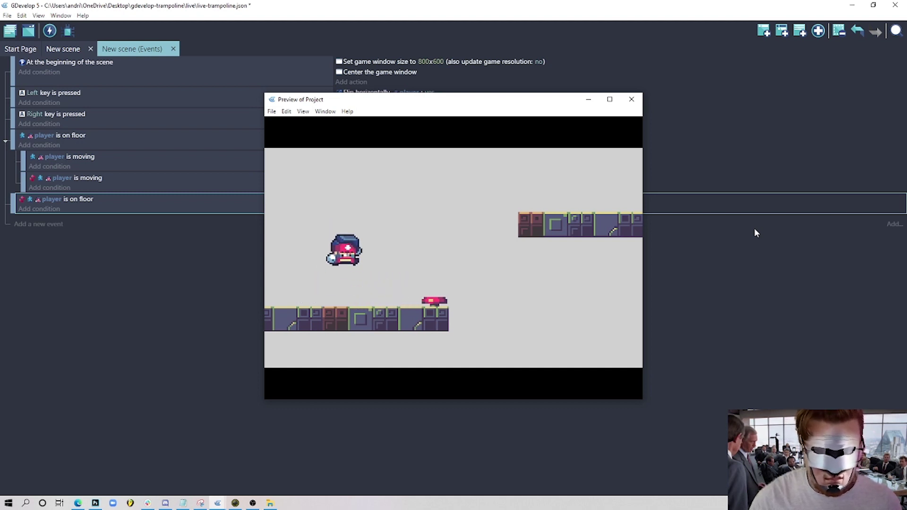
key("Right")
key("Left")
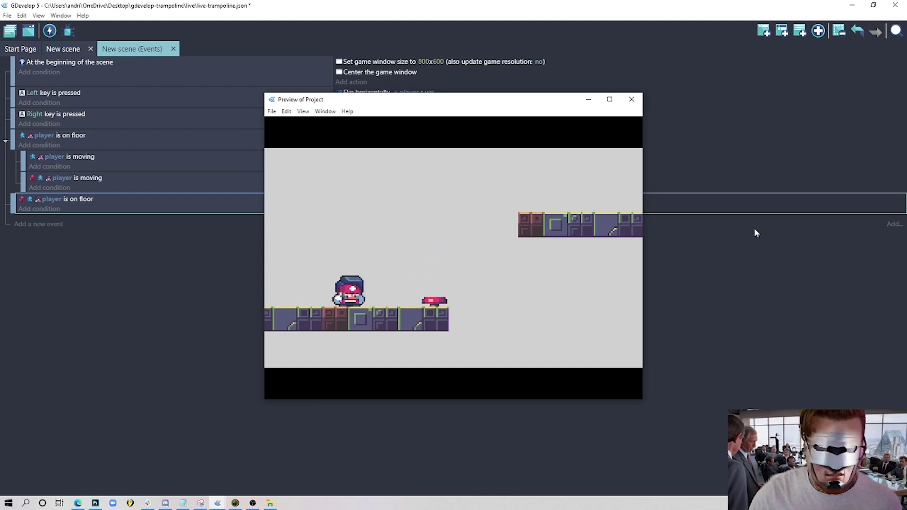
key("Right")
key("Up")
key("Left")
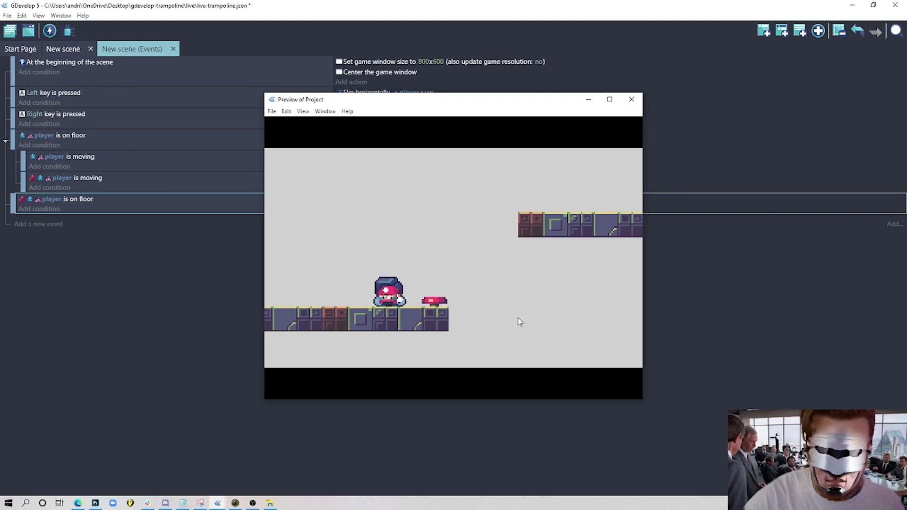
left_click(631, 100)
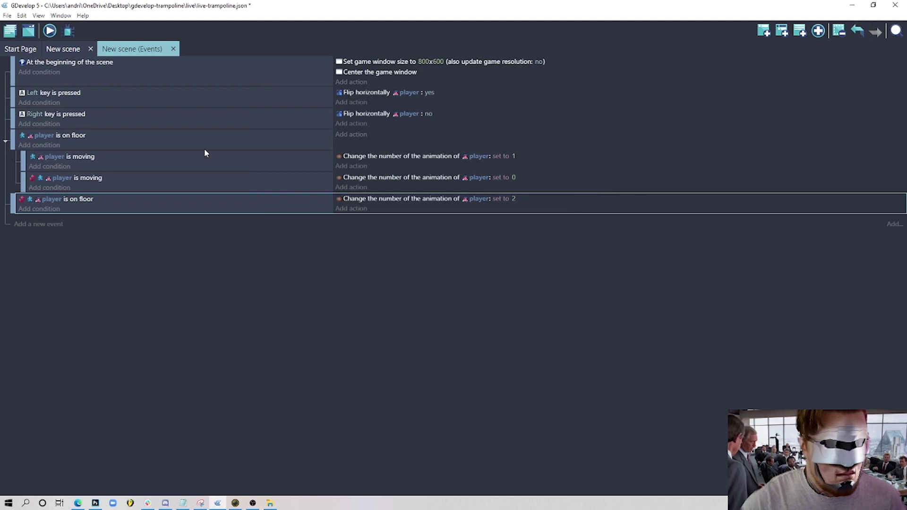
Step: In the scene editor, move the player instance closer to the trampoline, to about X 78, Y 78
left_click(63, 48)
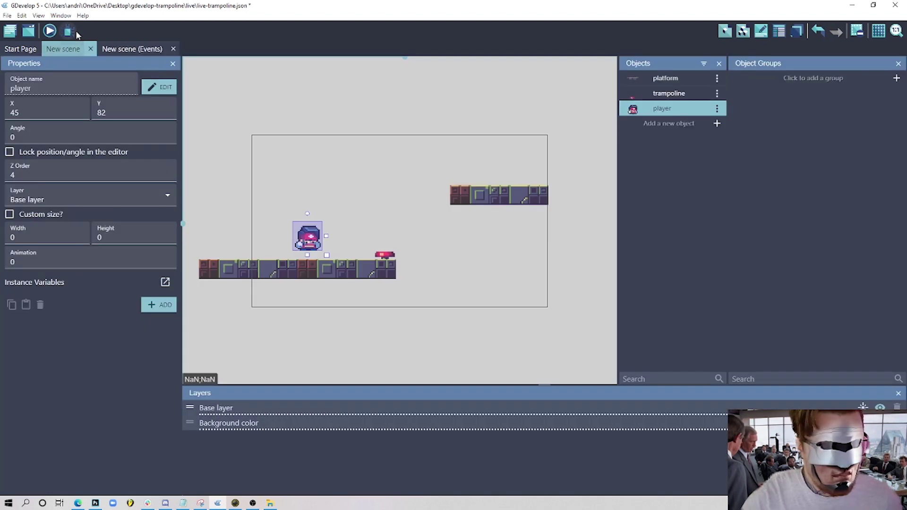
left_click(420, 271)
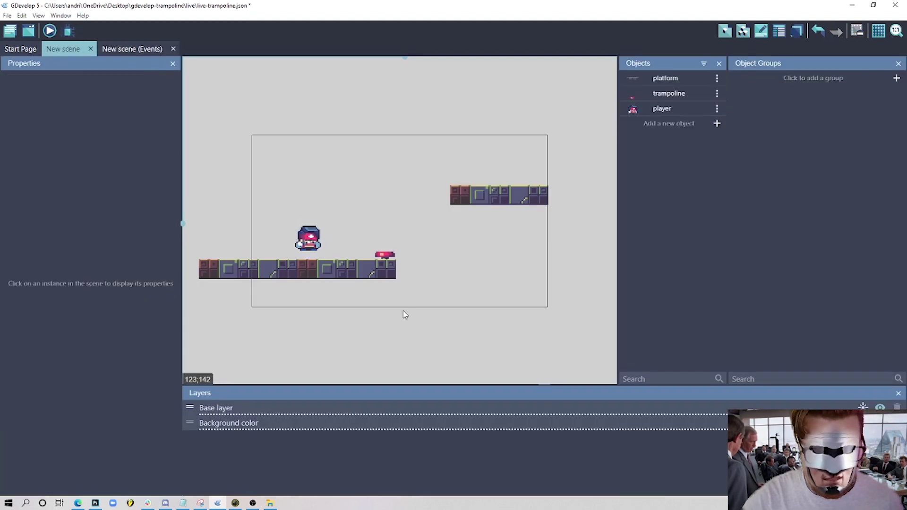
left_click_drag(317, 240, 347, 237)
left_click(429, 263)
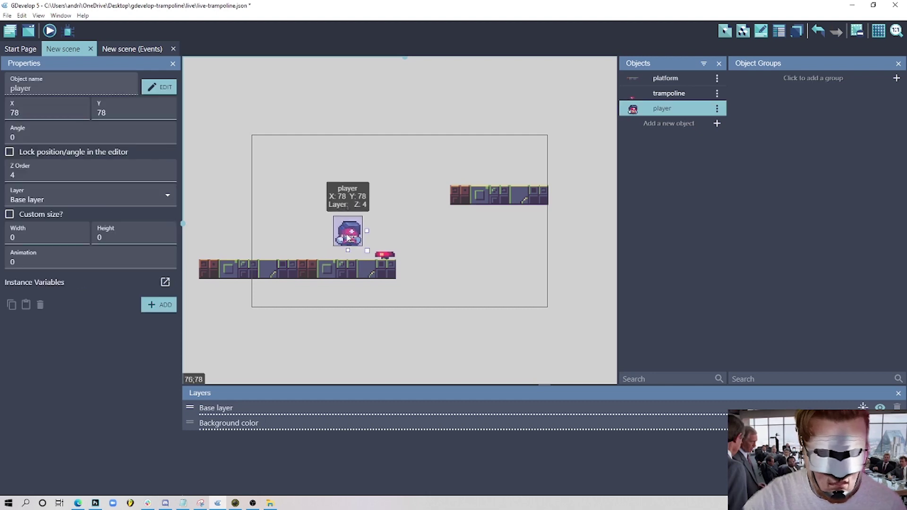
Step: Open the player object's points and delete the existing TrampolineCheck point
double_click(351, 239)
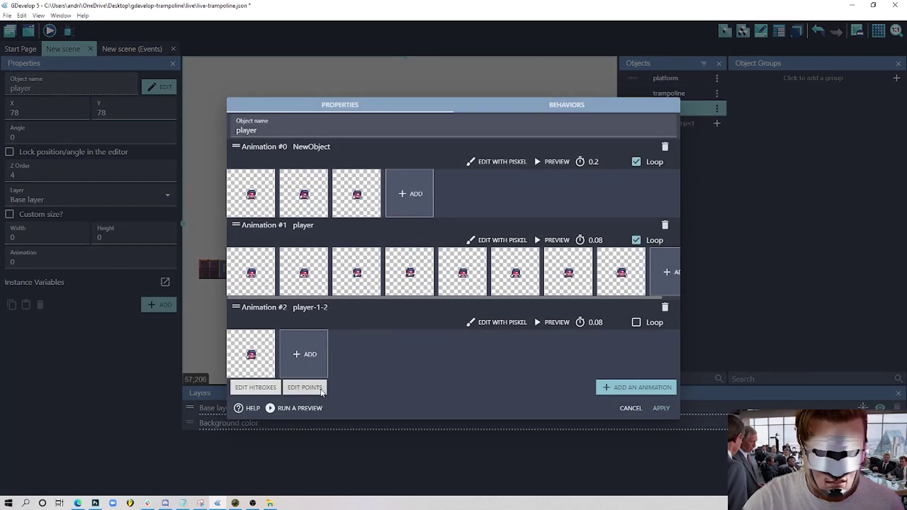
left_click(304, 388)
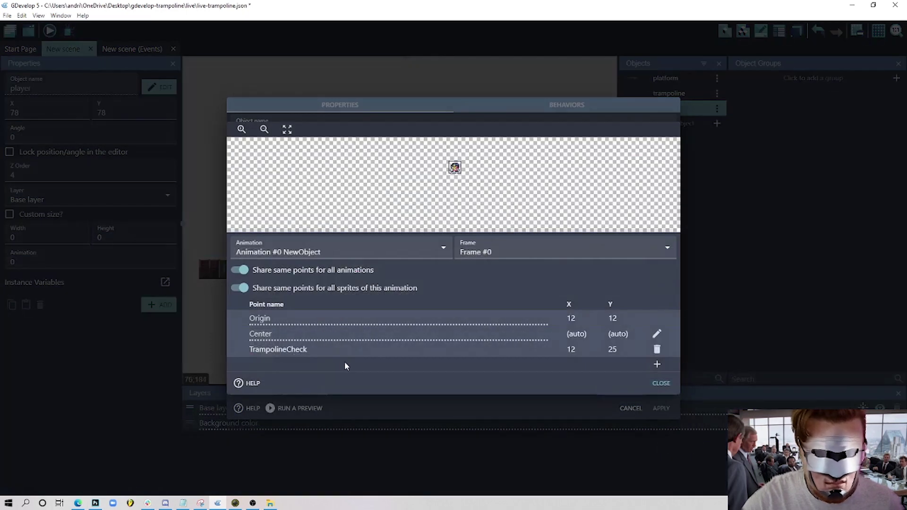
left_click(657, 351)
left_click(481, 251)
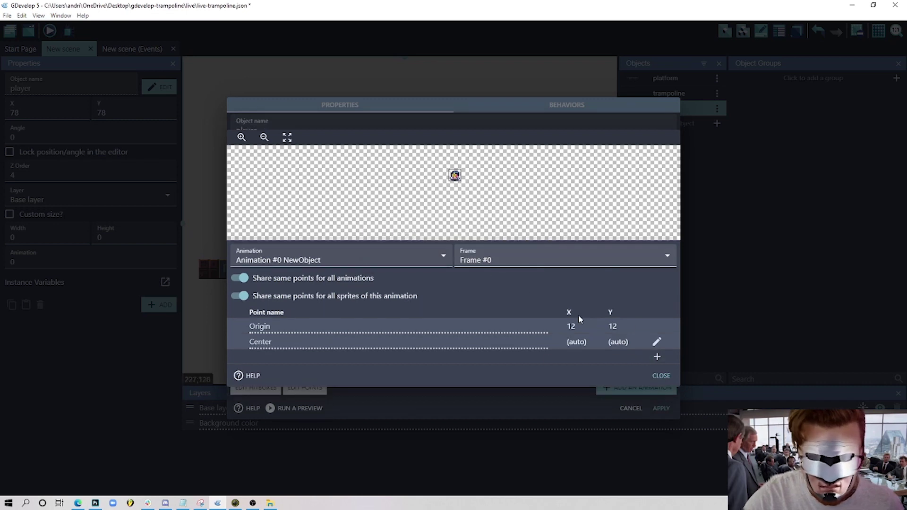
Step: Add a point named TrampolineCheck to the player at X 12, Y 25, and apply the object changes
left_click(657, 357)
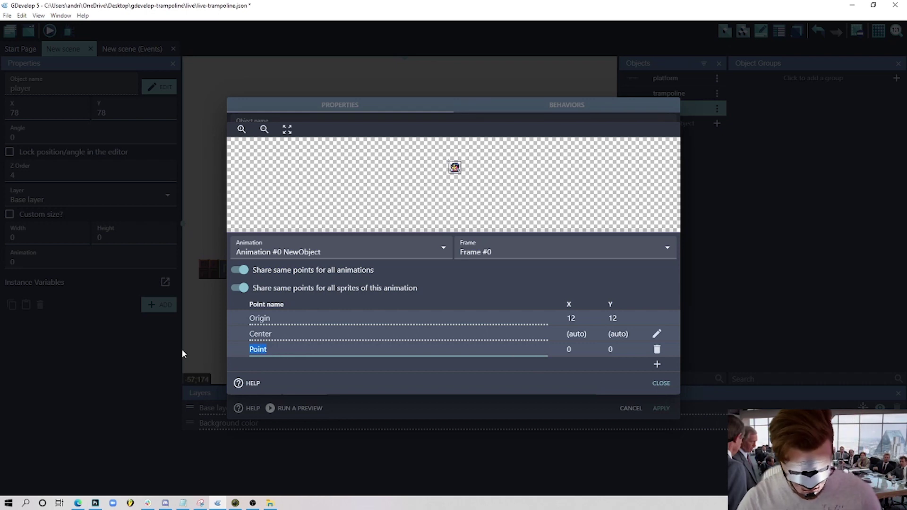
type("Trampoline")
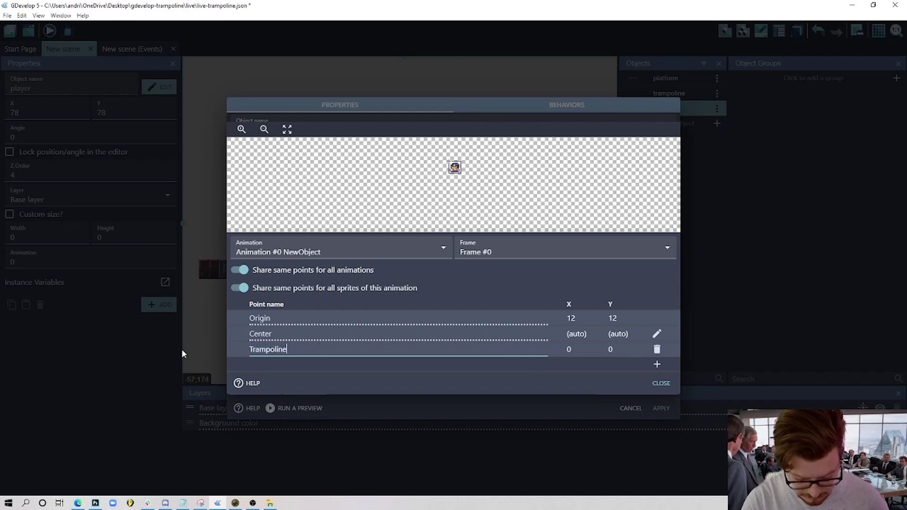
type("Check")
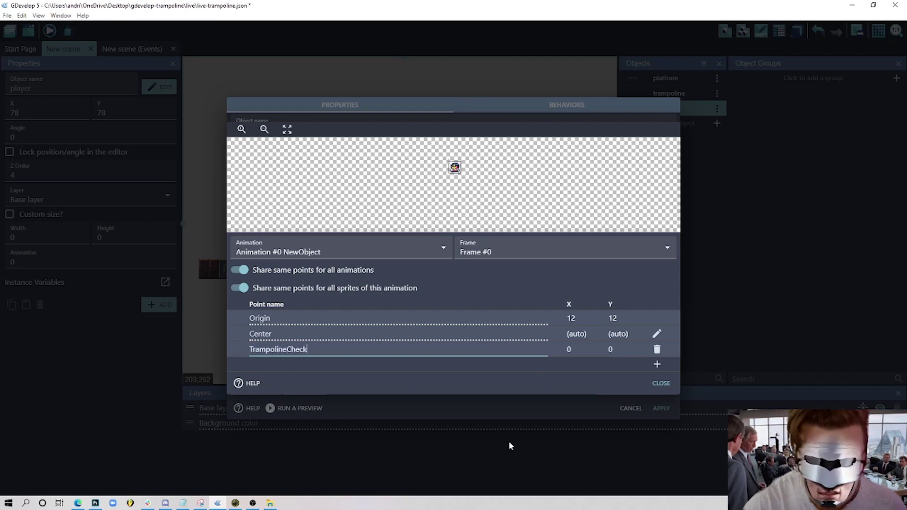
left_click(528, 396)
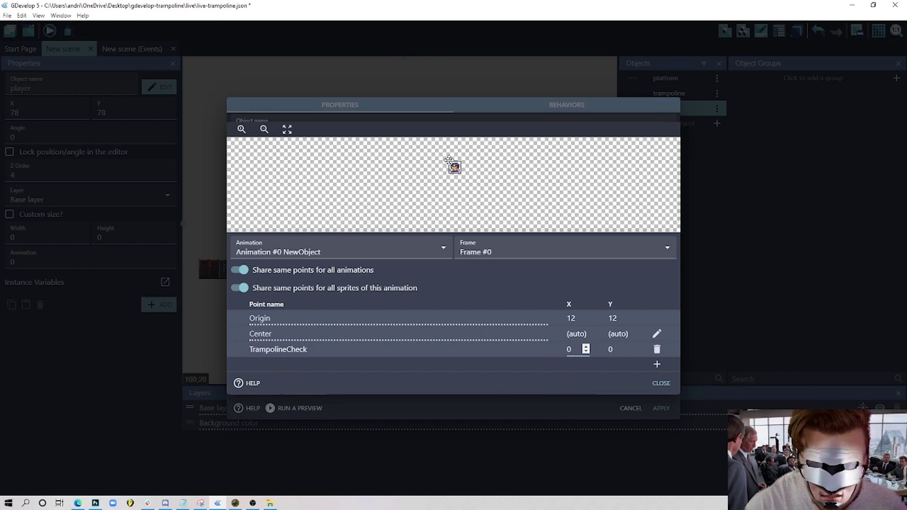
double_click(577, 350)
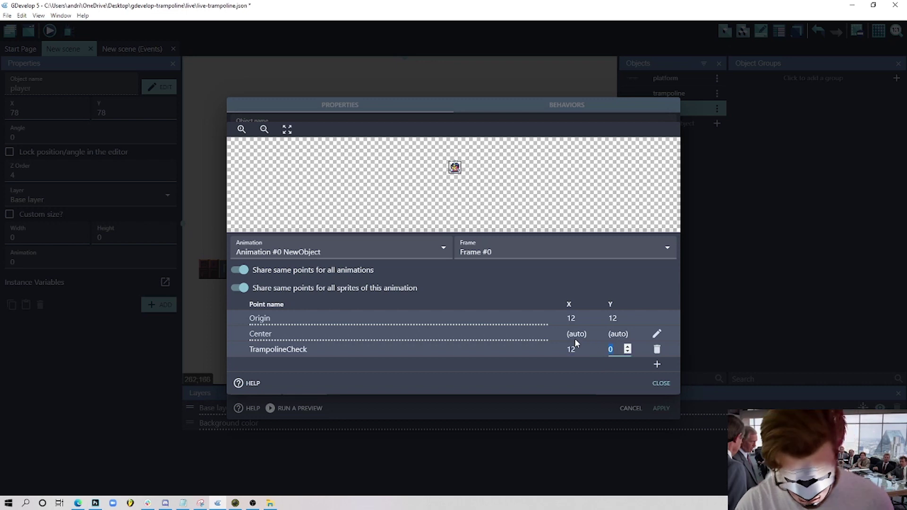
type("25")
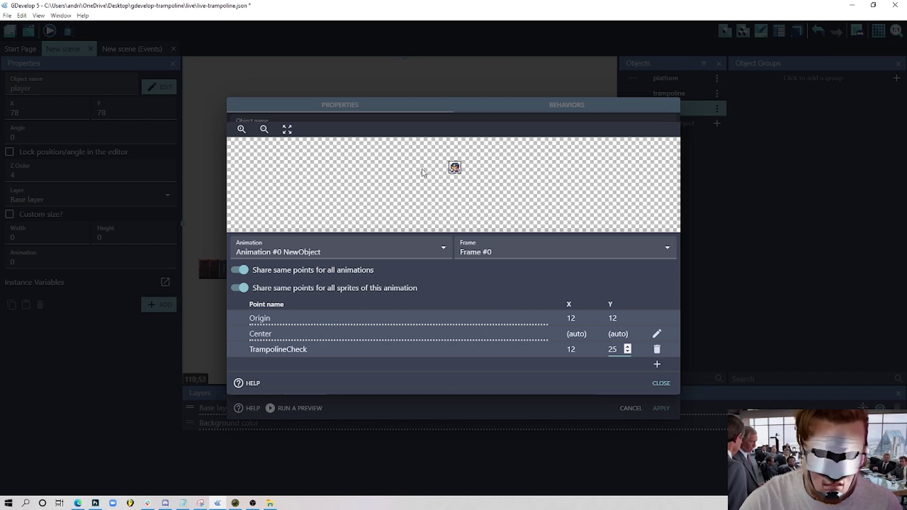
left_click(661, 384)
left_click(661, 409)
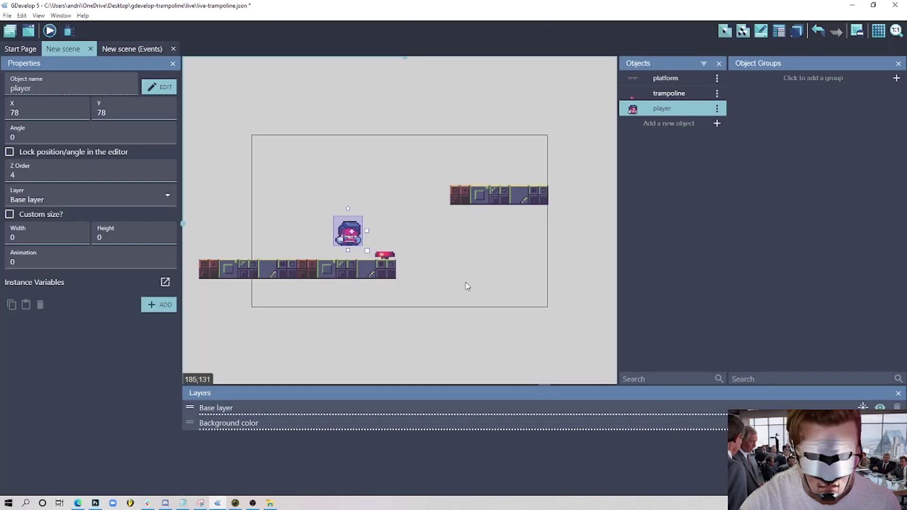
Step: Move the player instance away from the trampoline, to about X 66, Y 79
left_click(433, 239)
left_click(327, 232)
left_click_drag(327, 231, 338, 244)
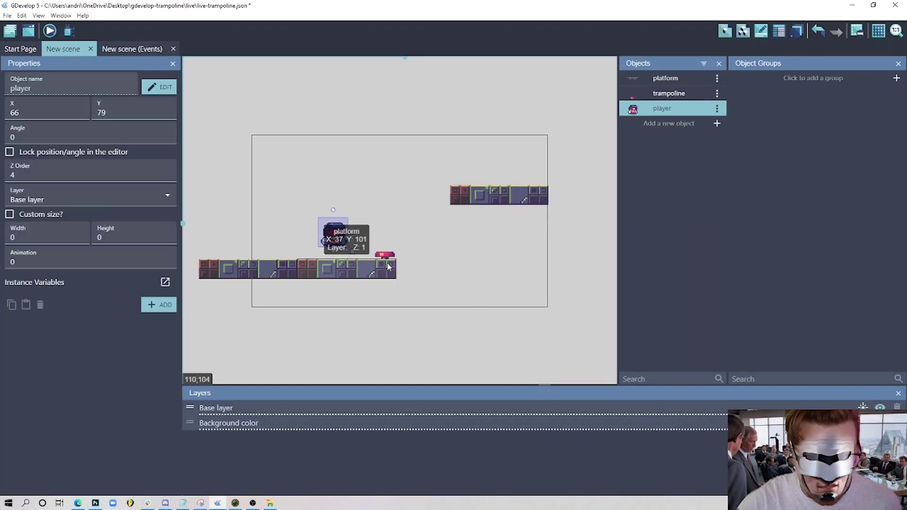
Step: Open the trampoline object, preview its animation #1 and review its points
double_click(378, 260)
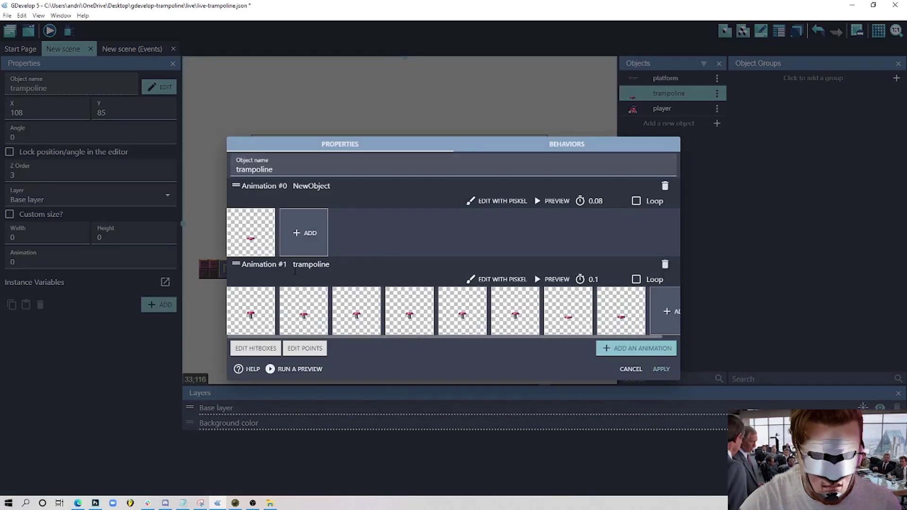
left_click(557, 280)
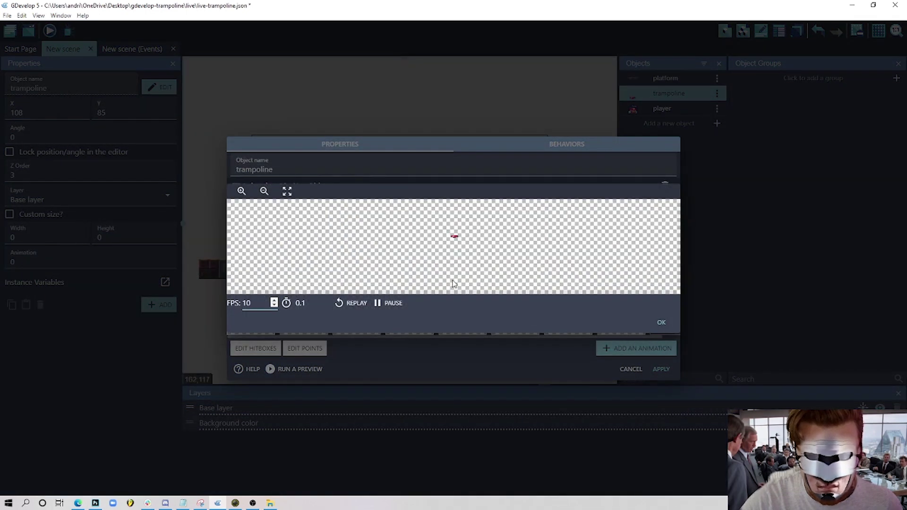
left_click(652, 322)
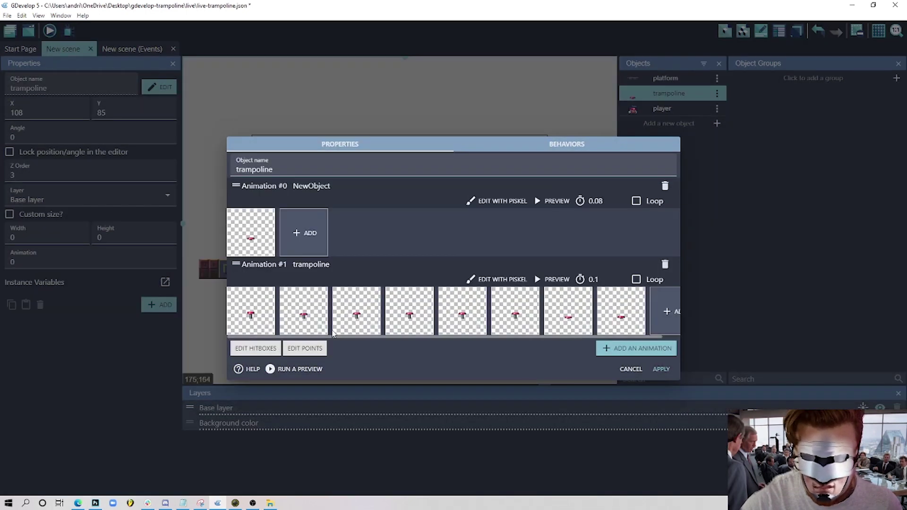
left_click(305, 350)
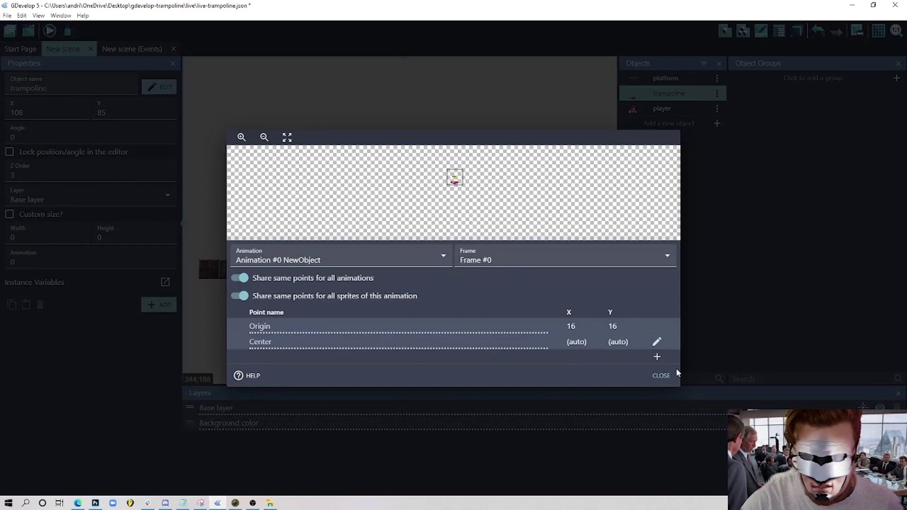
left_click(663, 377)
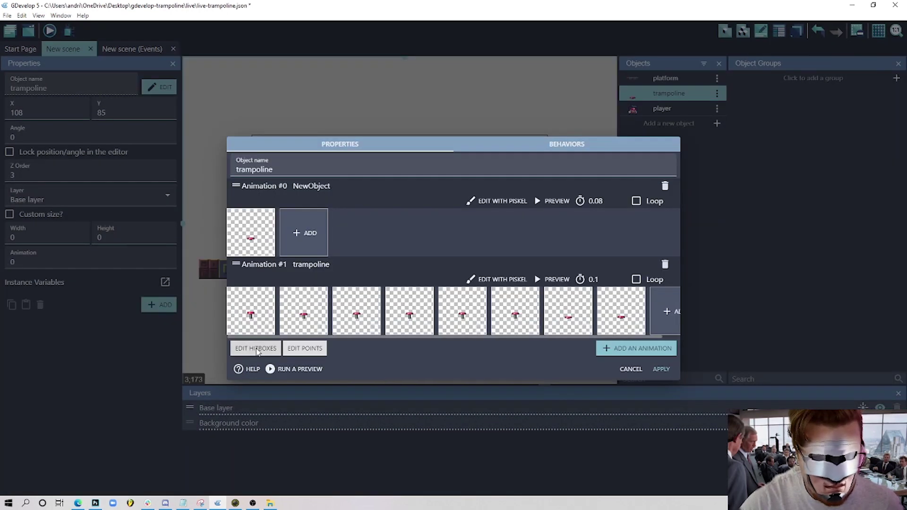
Step: Examine the trampoline's collision mask up close, and leave the object editor without applying changes
left_click(257, 349)
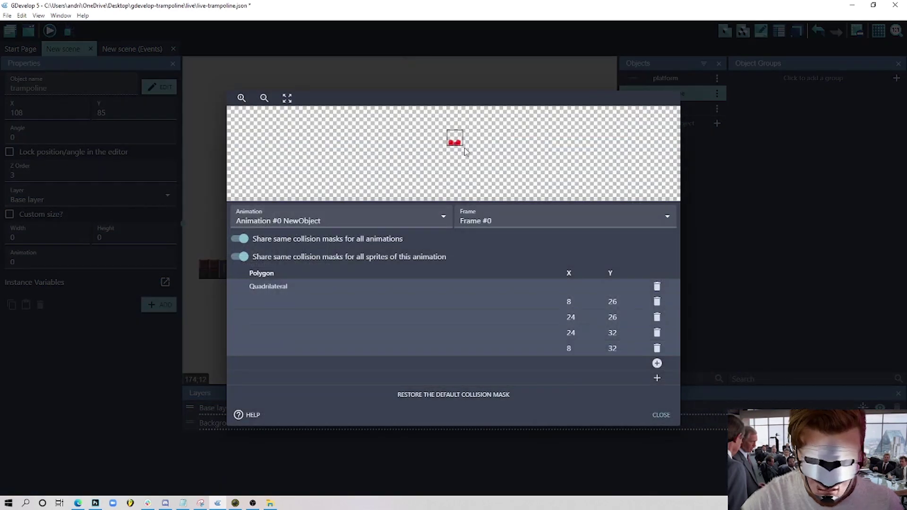
left_click(242, 98)
left_click(242, 97)
left_click(243, 97)
left_click(242, 97)
left_click(242, 97)
left_click(243, 97)
left_click(243, 97)
double_click(242, 98)
left_click(243, 97)
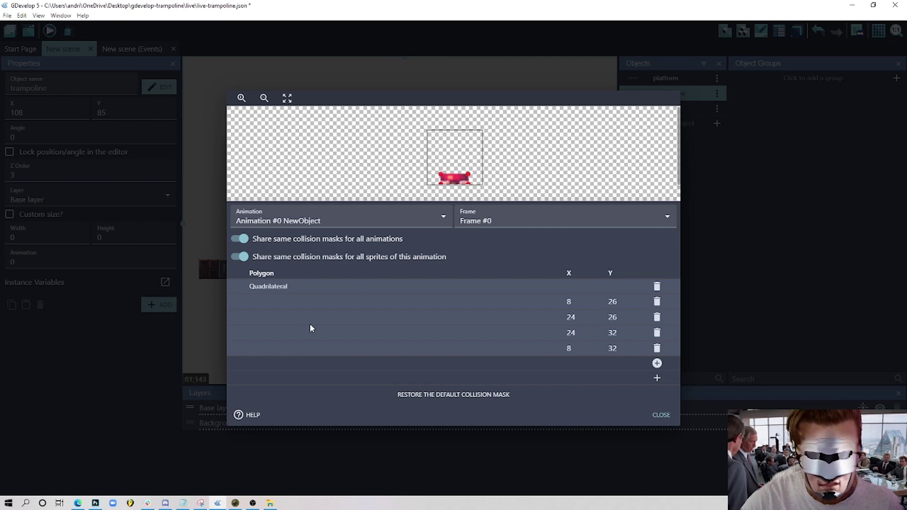
left_click(662, 415)
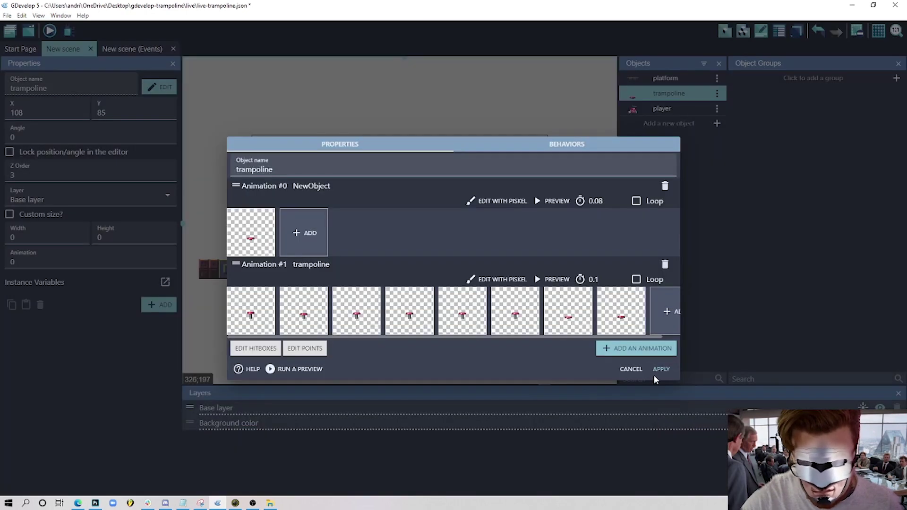
left_click(640, 369)
Step: Place the player instance just above the lower platform at about X 57, Y 84, and deselect it
left_click(466, 260)
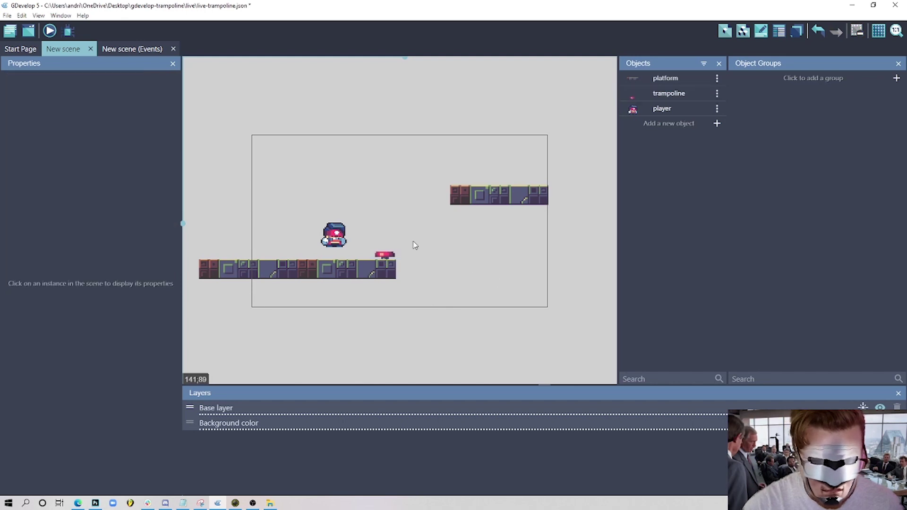
mouse_move(342, 243)
left_mouse_down()
mouse_move(313, 242)
mouse_move(334, 253)
left_mouse_up()
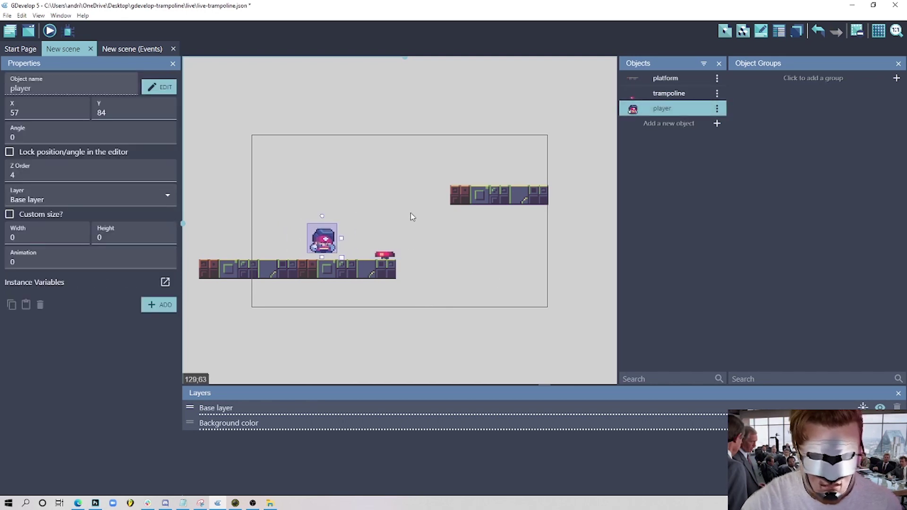
left_click(410, 213)
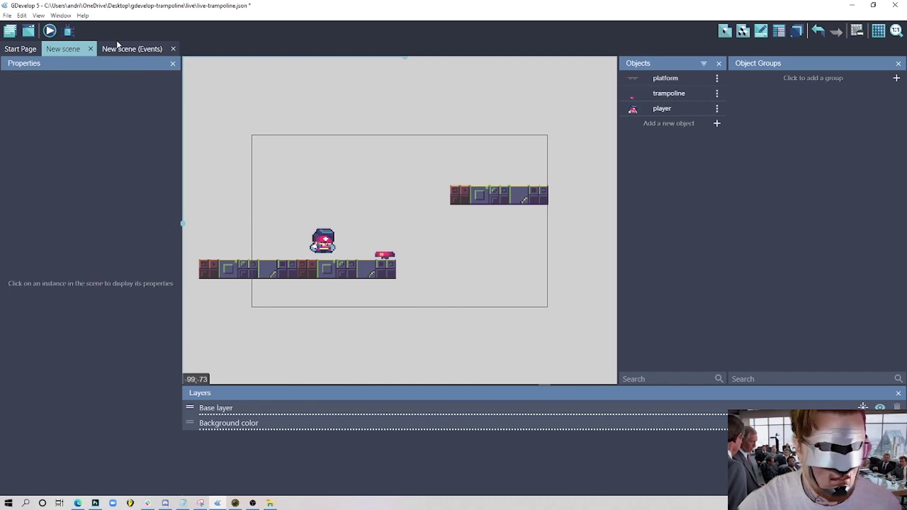
Step: Add a new event at the end of the scene's events with a Collision condition between player and trampoline
left_click(133, 50)
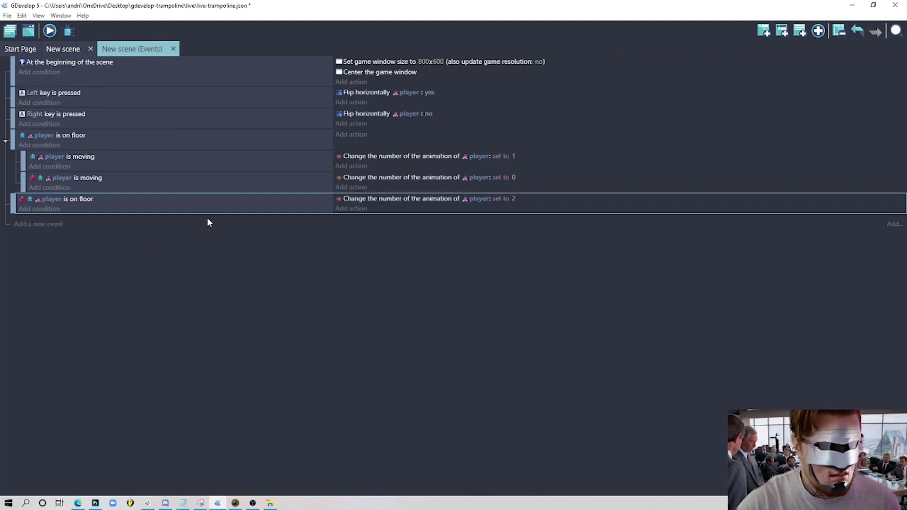
left_click(208, 201)
left_click(152, 208)
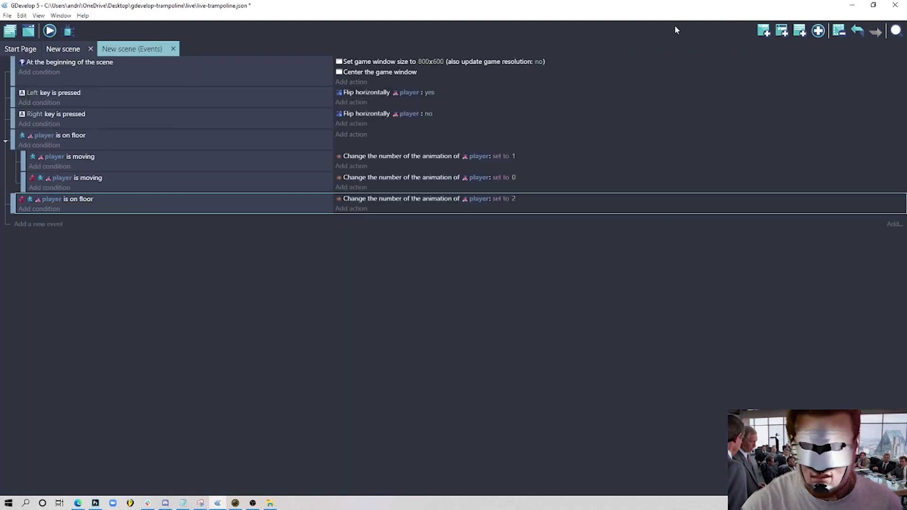
left_click(50, 222)
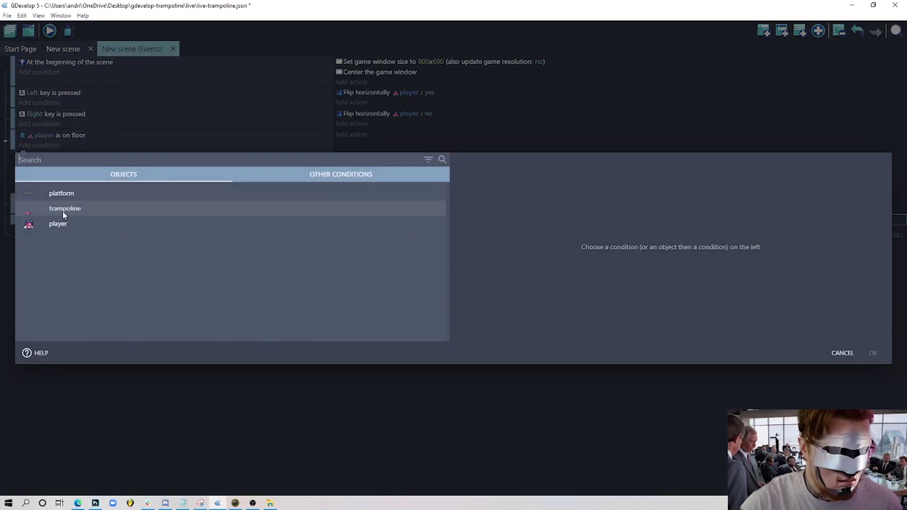
left_click(70, 224)
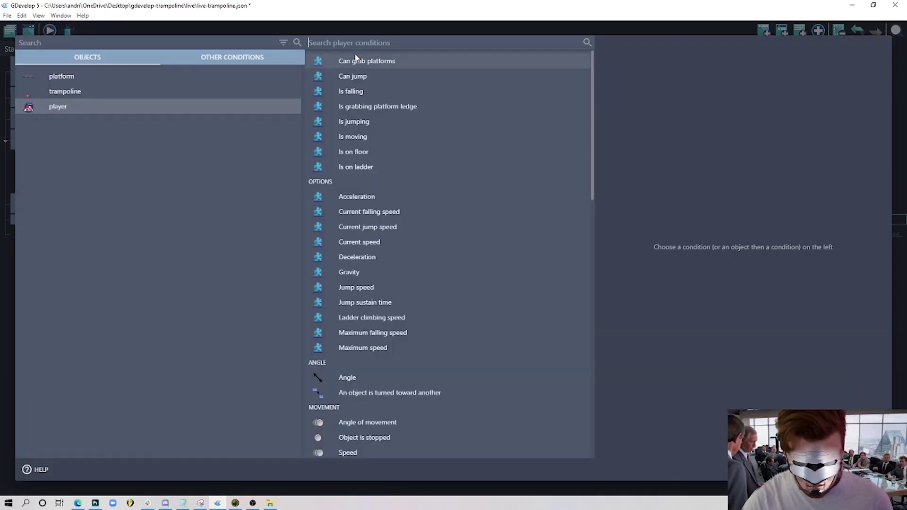
type("coll")
left_click(401, 208)
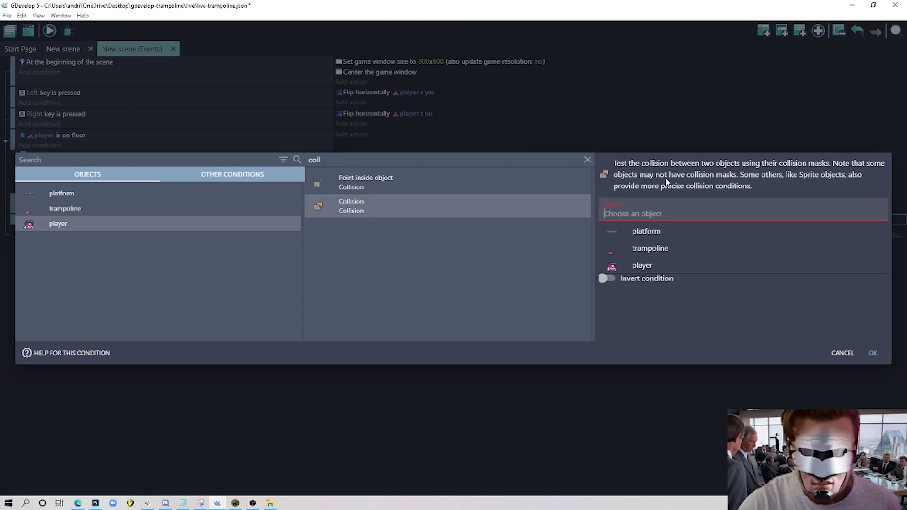
left_click(647, 247)
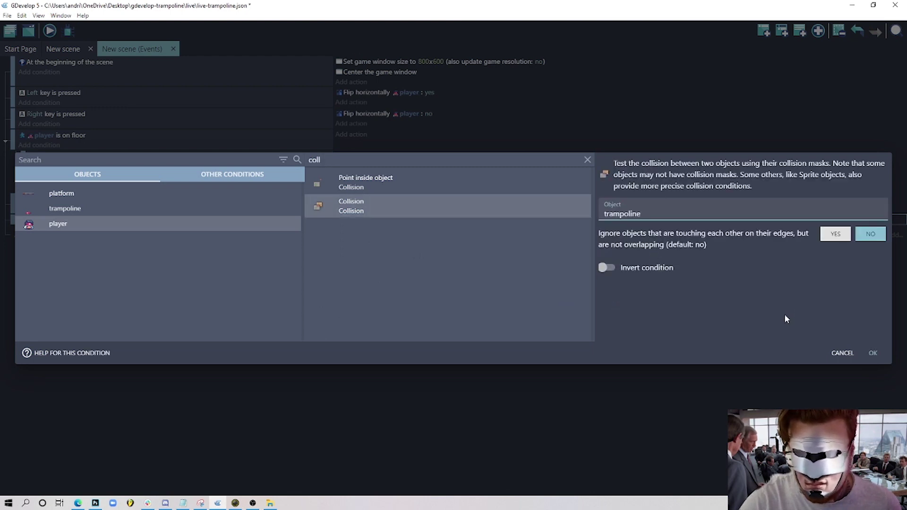
left_click(872, 354)
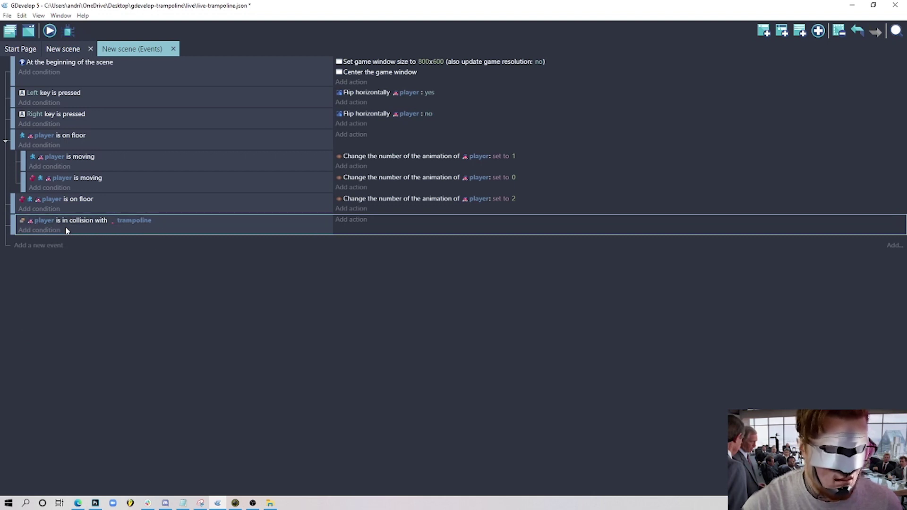
Step: Review the player object's points, including TrampolineCheck, and leave the object editor without applying changes
left_click(63, 49)
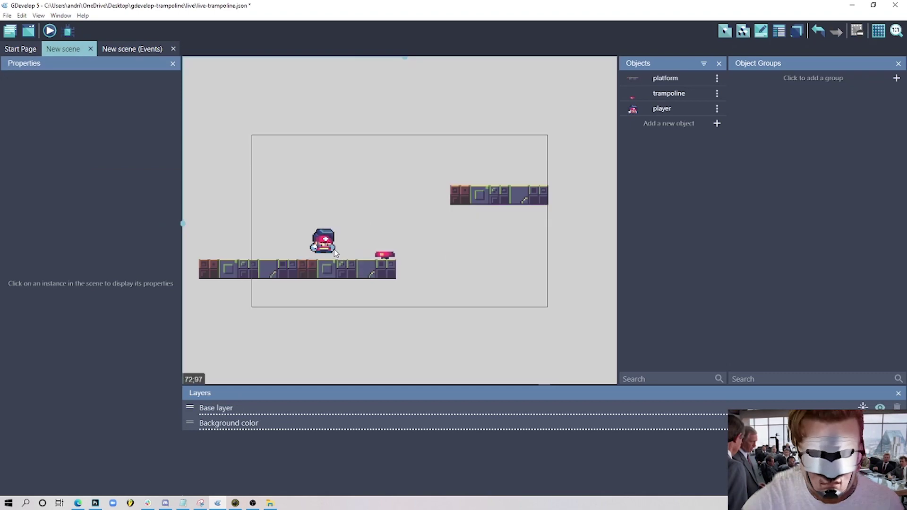
left_click(324, 243)
double_click(324, 243)
left_click(493, 157)
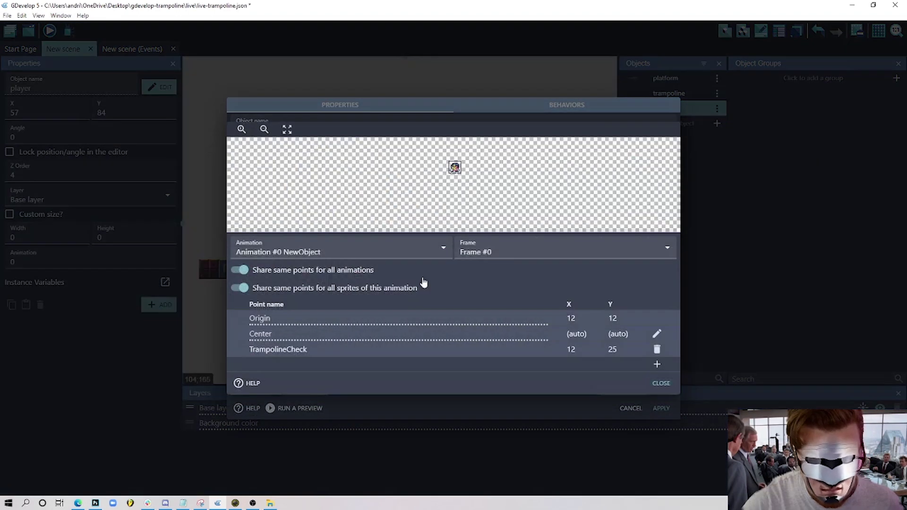
left_click(667, 385)
left_click(627, 409)
Step: Move the player instance closer to the trampoline, to about X 74, Y 86
left_click(380, 258)
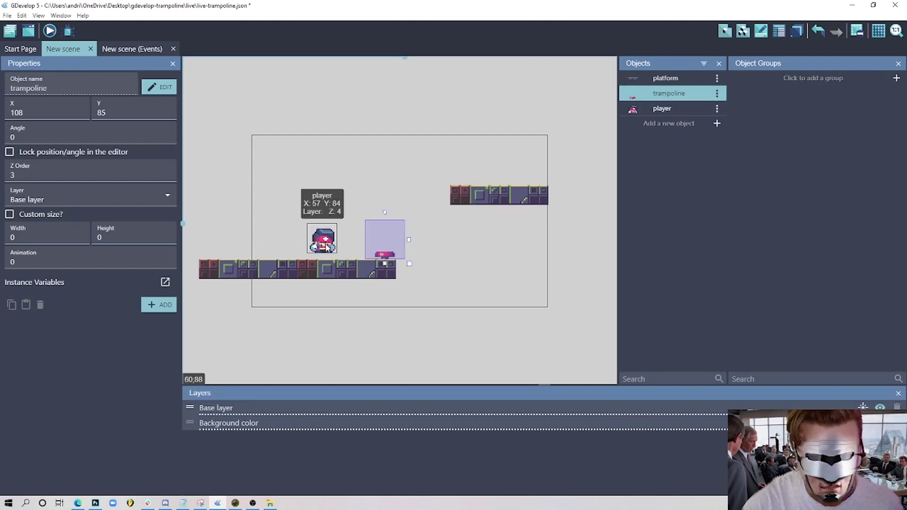
left_click_drag(326, 247, 345, 244)
Step: Start a Point inside object condition for the trampoline in the collision event, with X position player.PointX("TrampolineCheck")
left_click(133, 49)
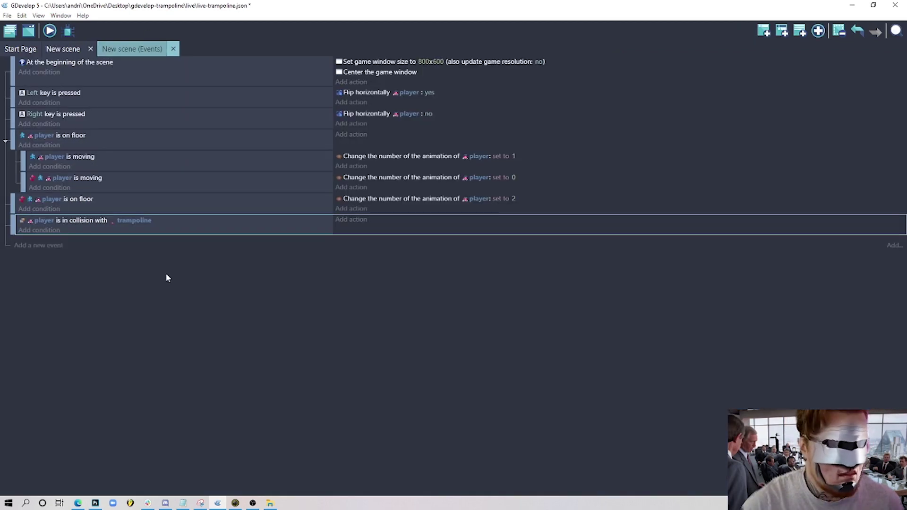
left_click(43, 232)
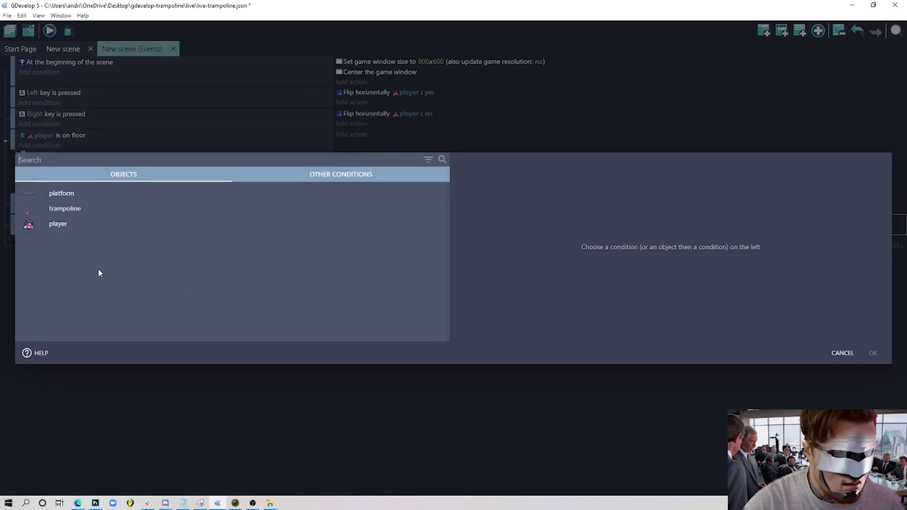
left_click(92, 211)
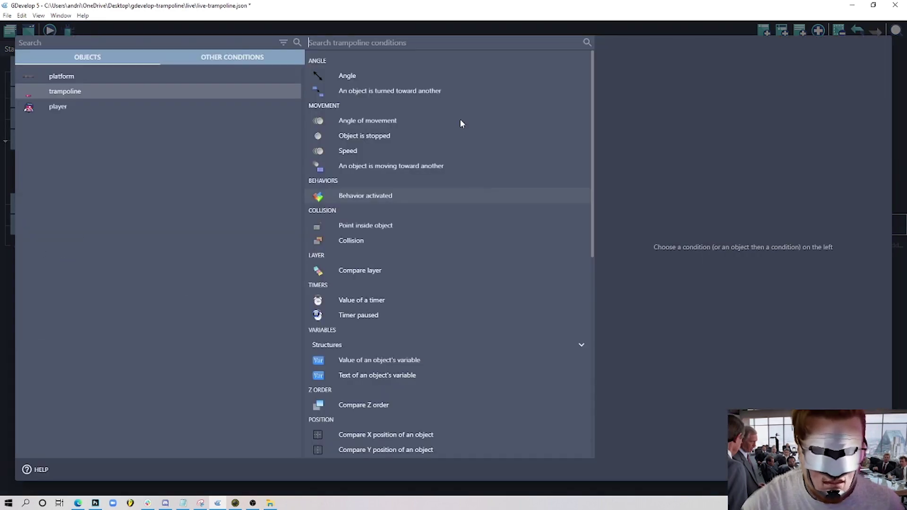
type("po")
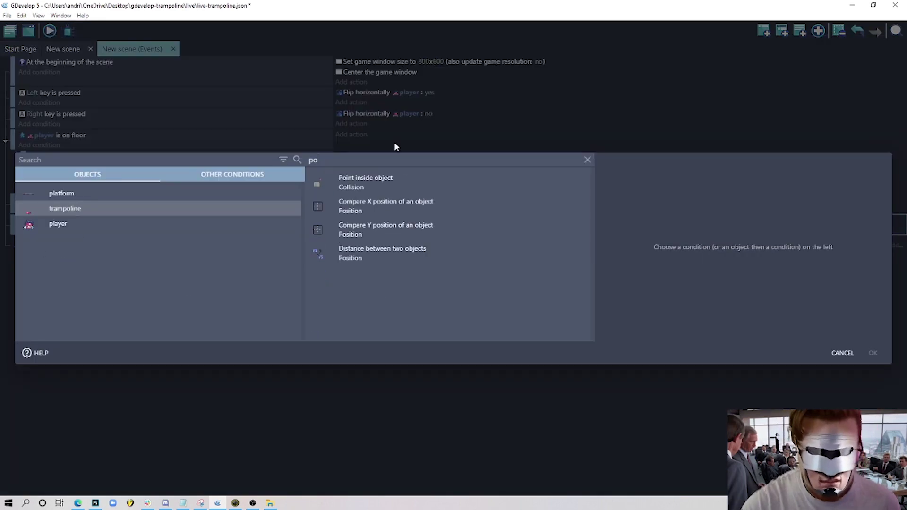
left_click(398, 185)
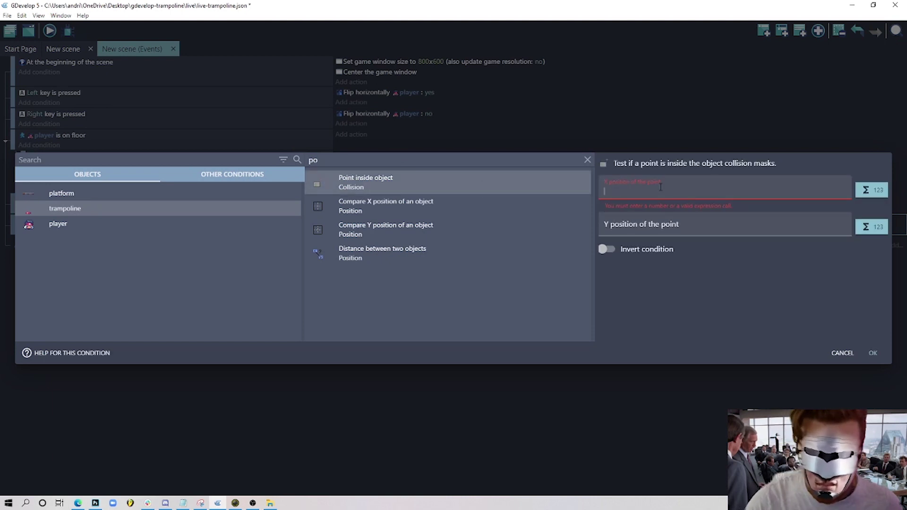
type("pla")
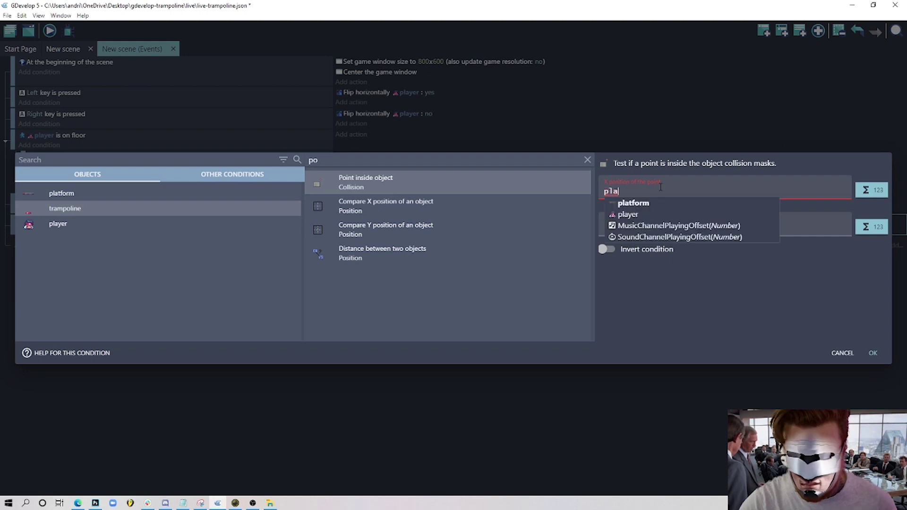
left_click(645, 215)
type(".")
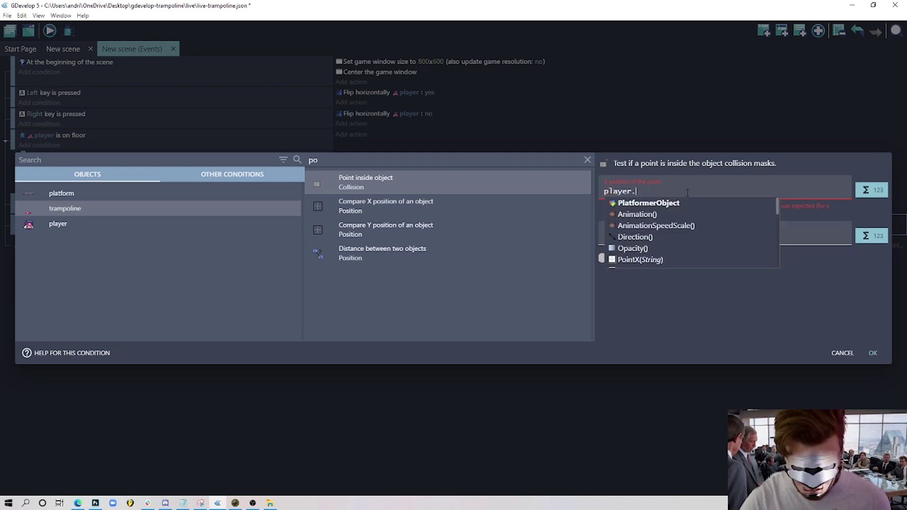
type("po")
left_click(634, 203)
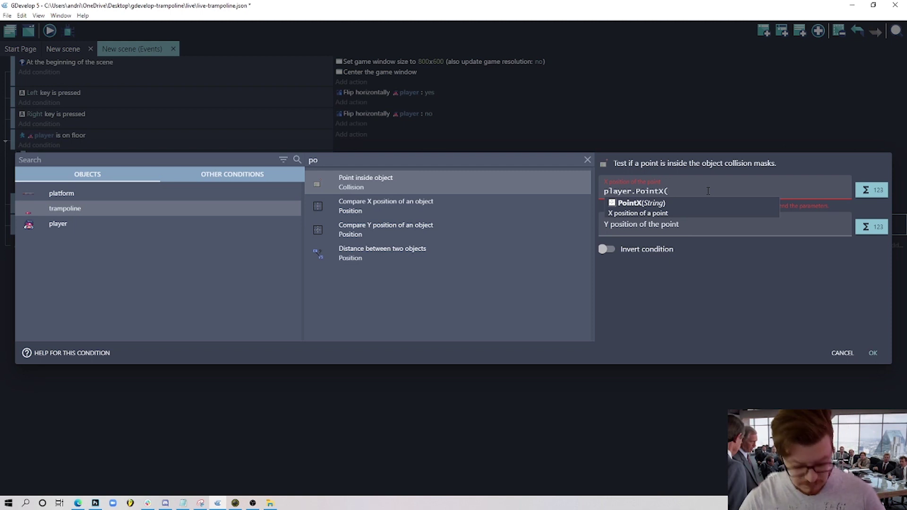
type("\"")
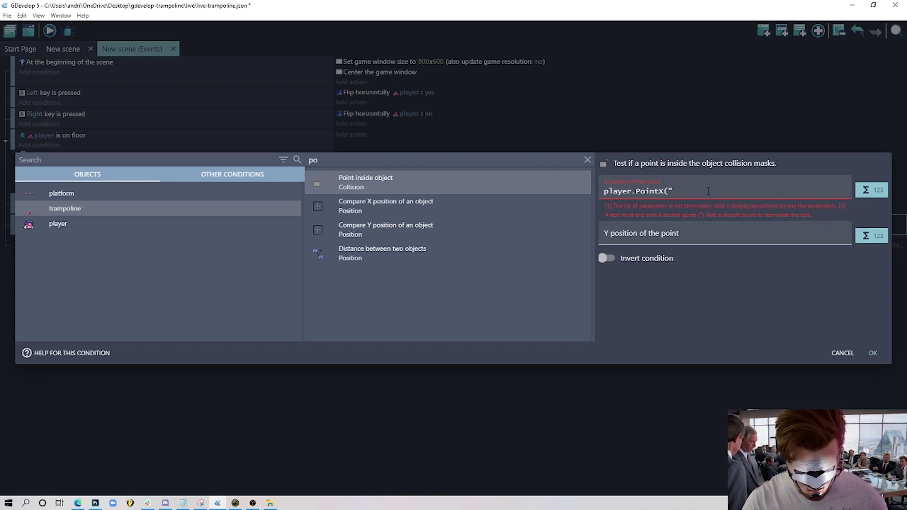
type("TrampolineCheck")
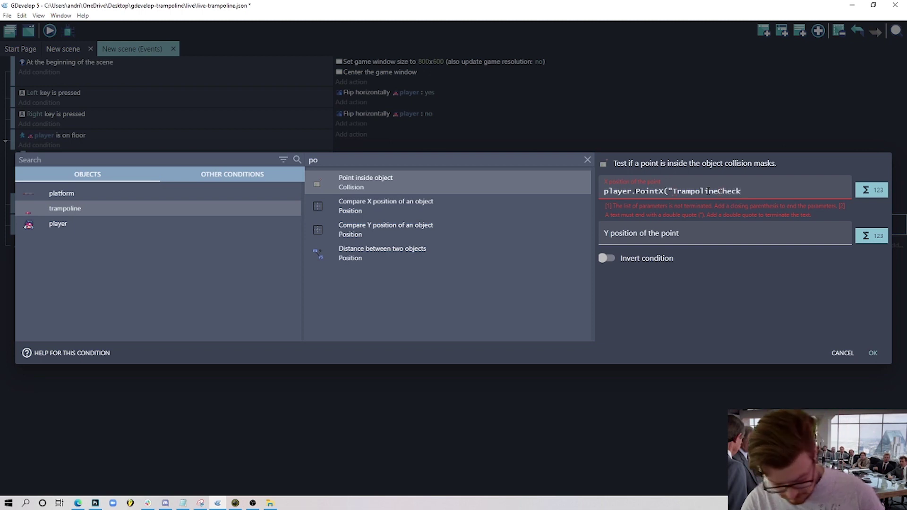
type("\")")
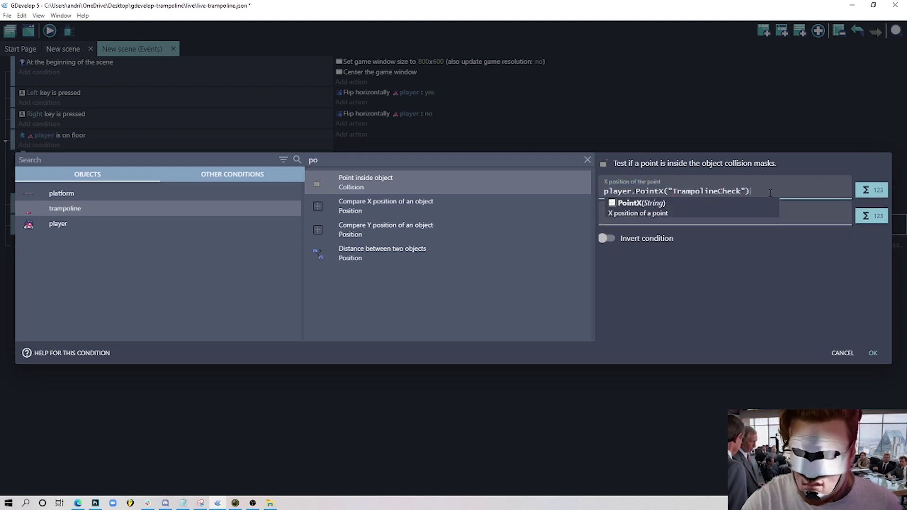
Step: Set the condition's Y position to player.PointY("TrampolineCheck") and confirm the condition
left_click(660, 214)
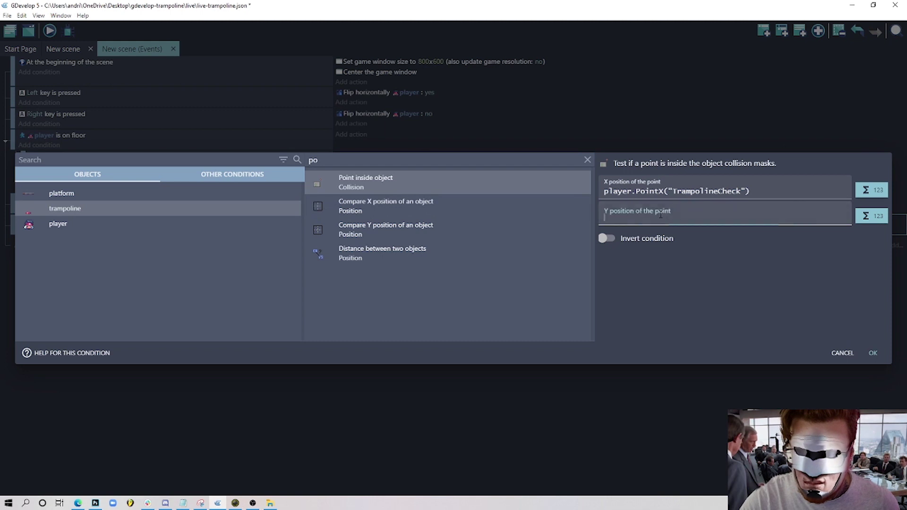
type("player.PointX(\"TrampolineCheck\")")
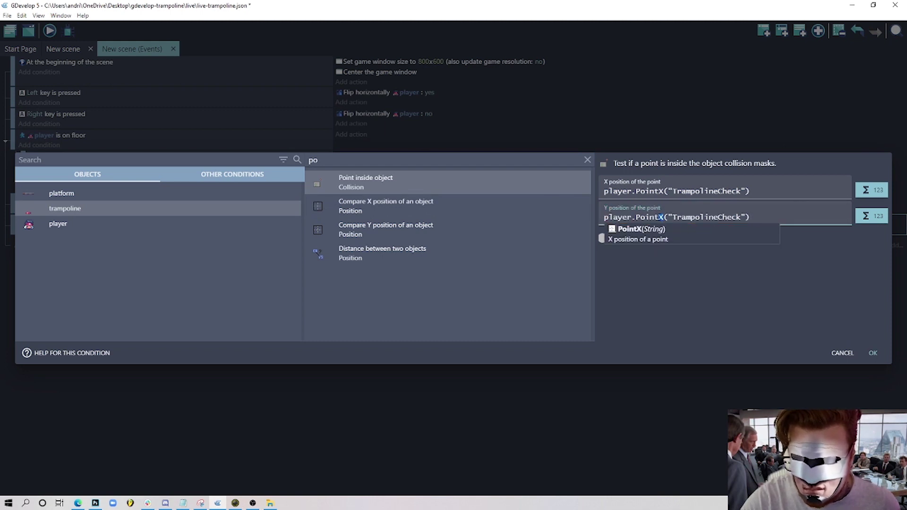
left_click_drag(662, 217, 656, 216)
type("Y")
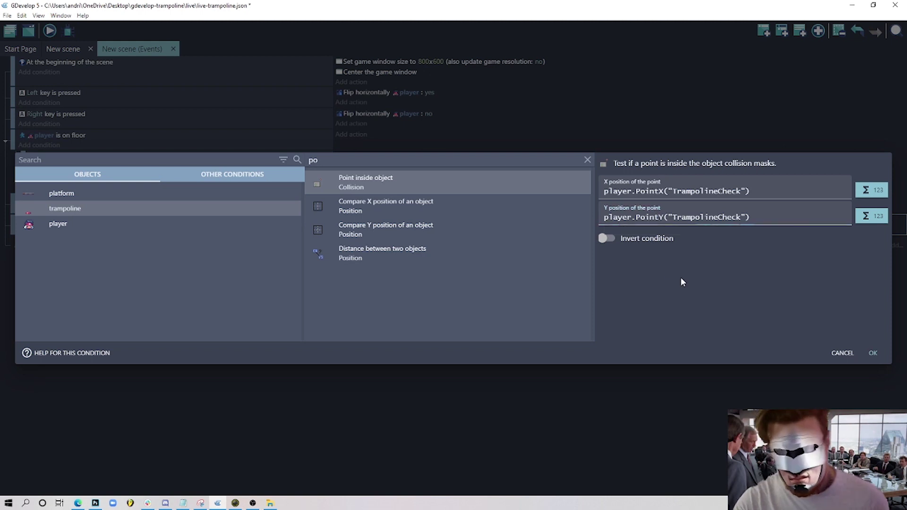
left_click(873, 353)
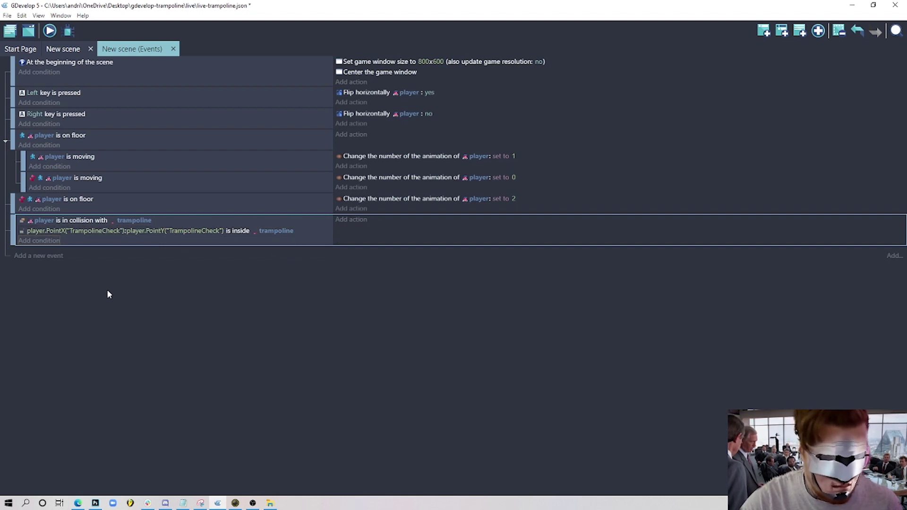
Step: Add a Trigger once while true condition to the trampoline collision event
left_click(64, 241)
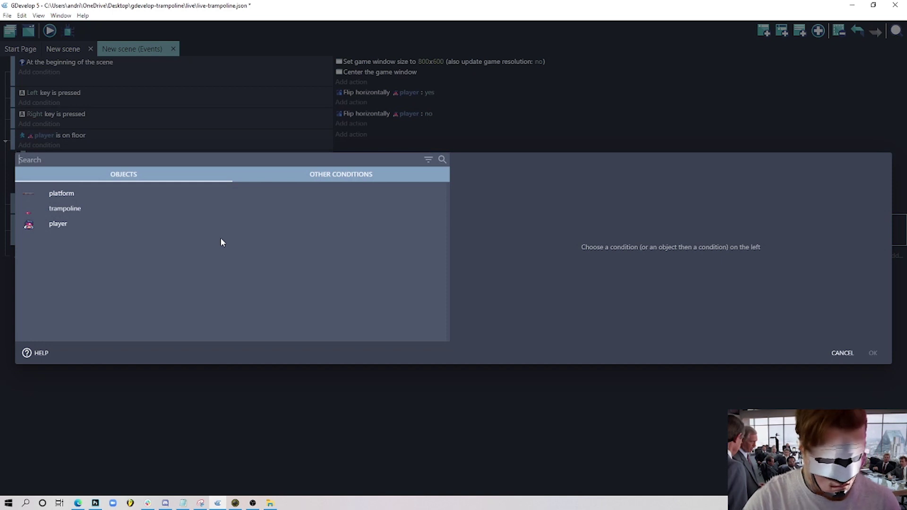
type("trigg")
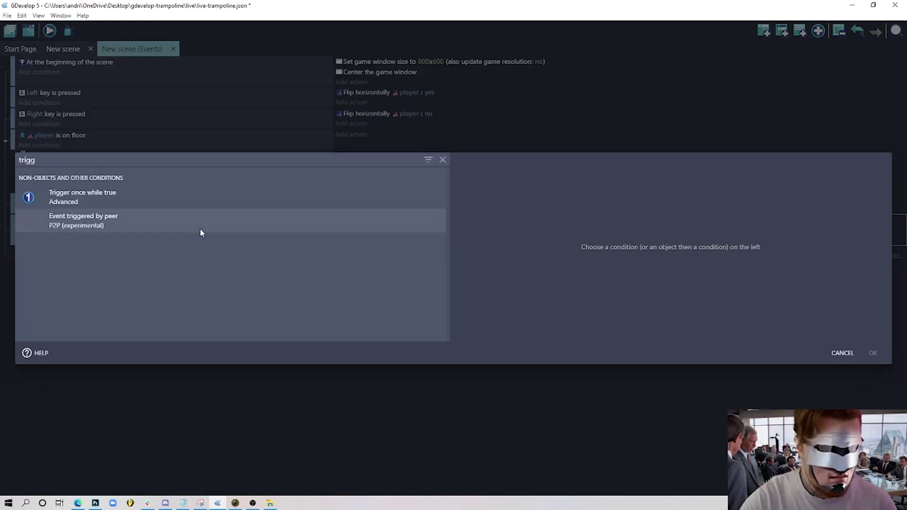
left_click(109, 195)
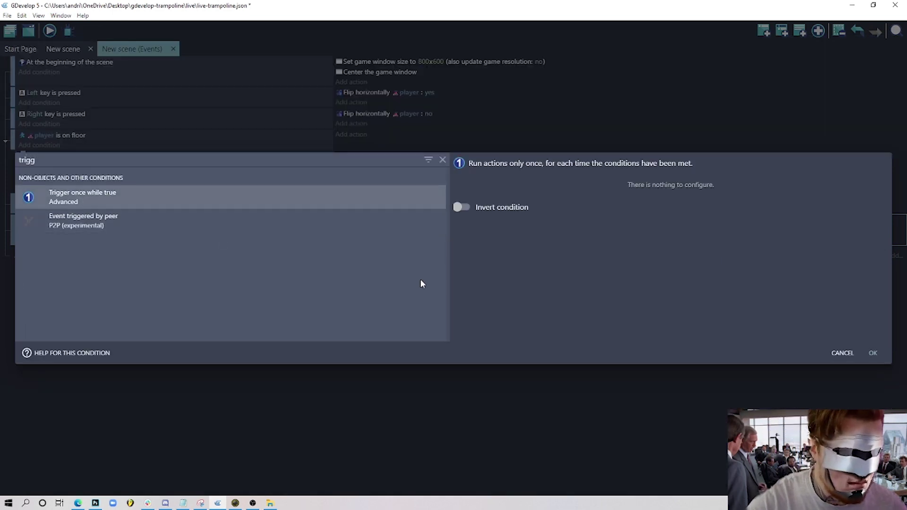
left_click(872, 353)
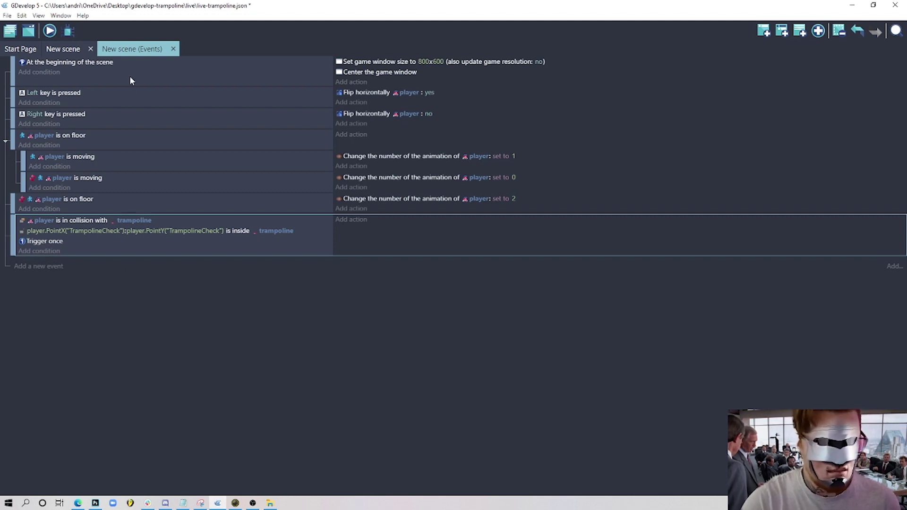
Step: Check the player's PlatformerObject behavior settings, such as gravity and jump speed, and leave without applying changes
left_click(71, 49)
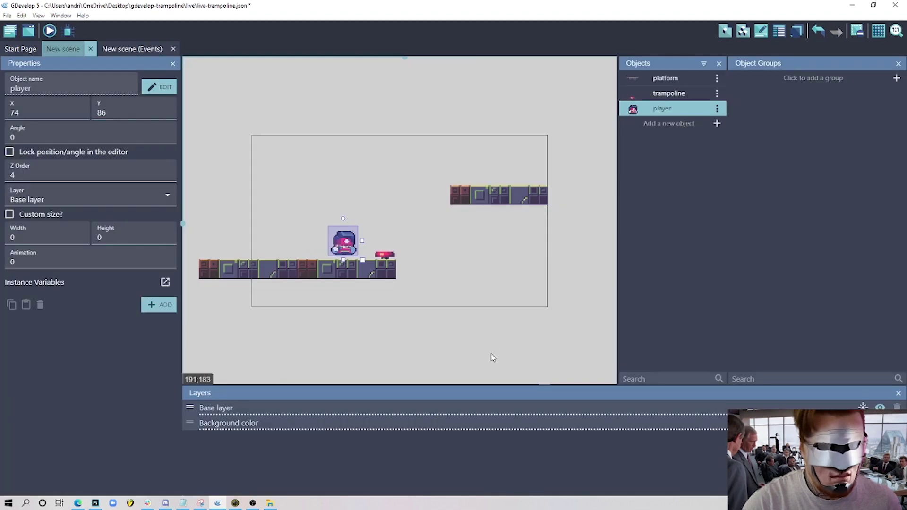
double_click(345, 244)
left_click(567, 55)
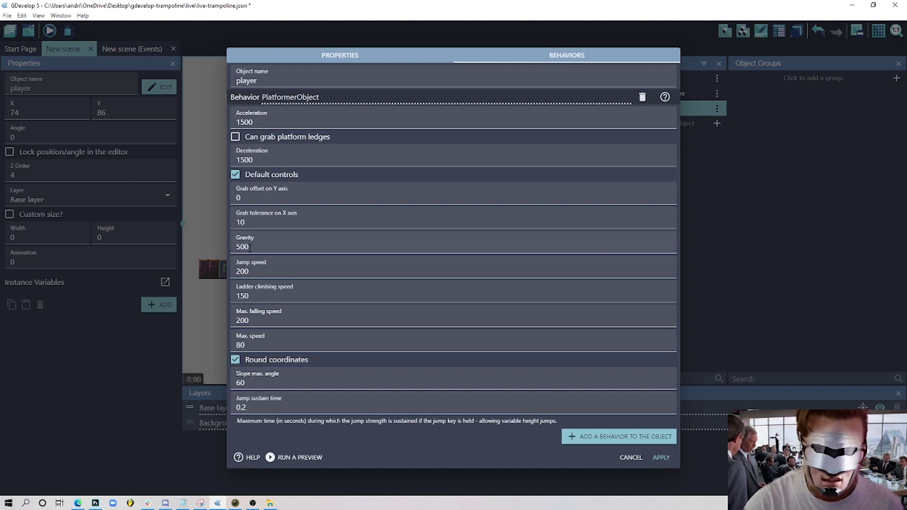
left_click(630, 457)
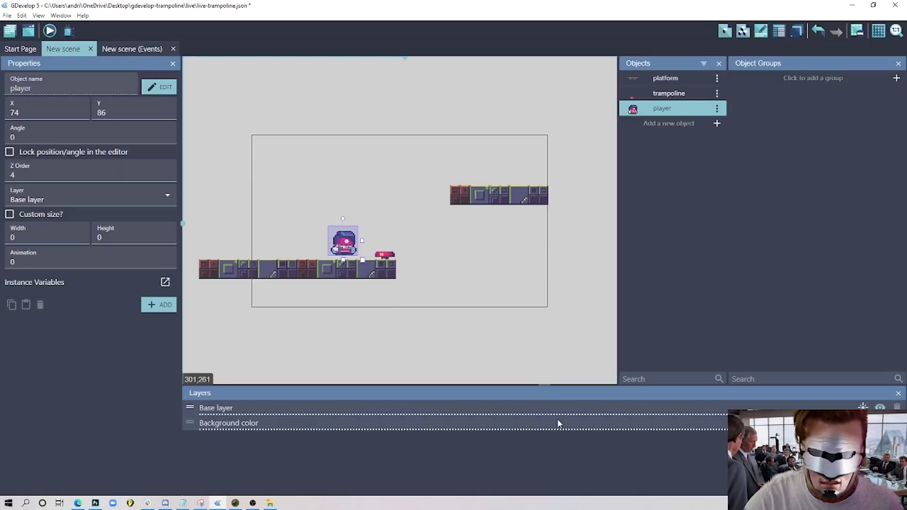
Step: Add an action to the trampoline collision event that sets the player's jump speed to 400
left_click(147, 49)
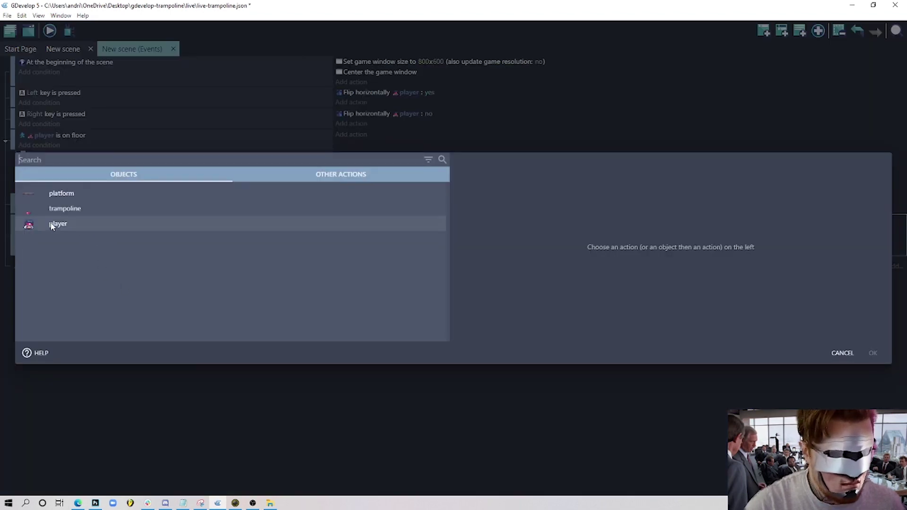
left_click(58, 224)
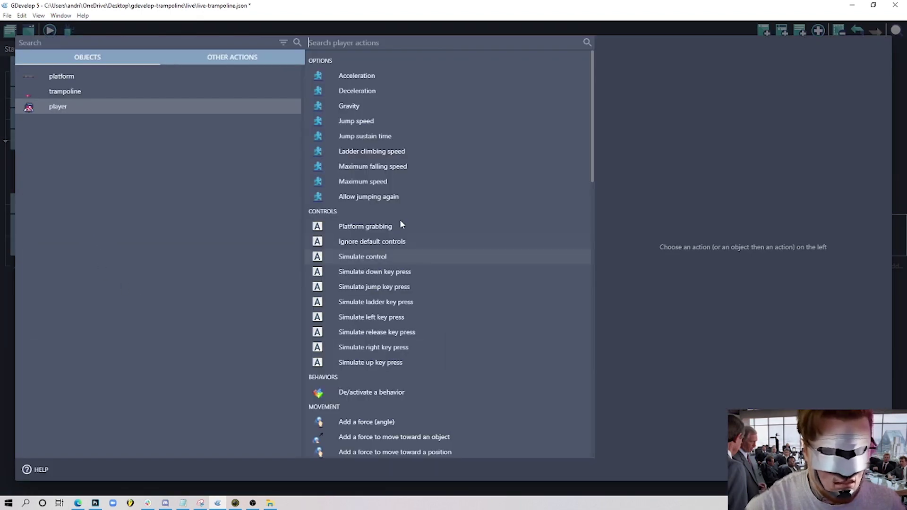
left_click(387, 121)
left_click(651, 98)
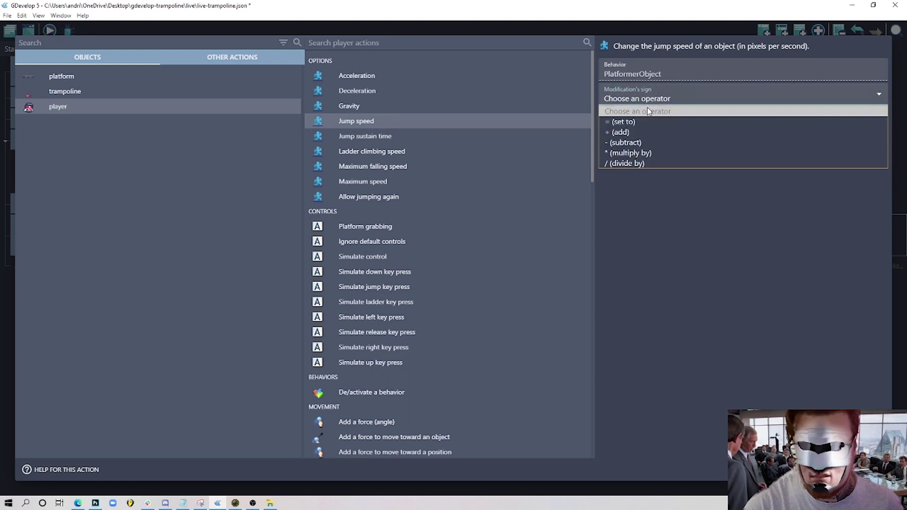
left_click(642, 123)
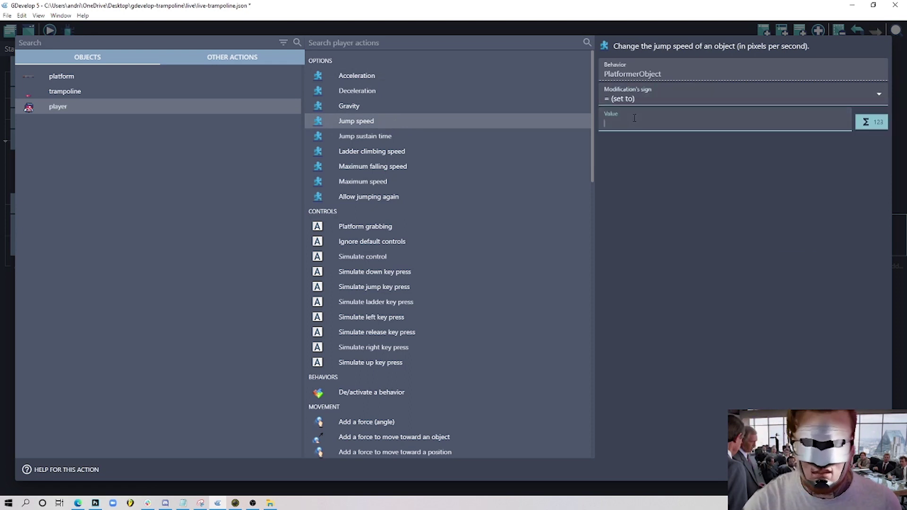
type("400")
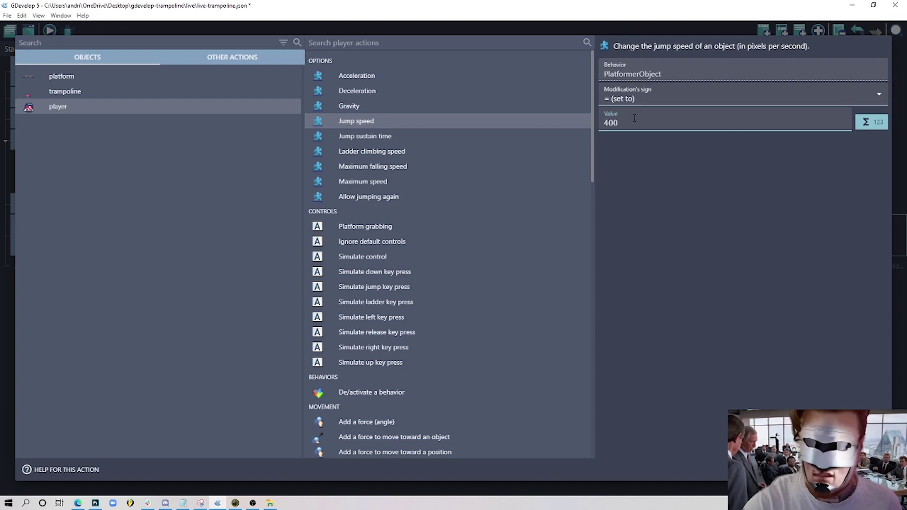
key("Return")
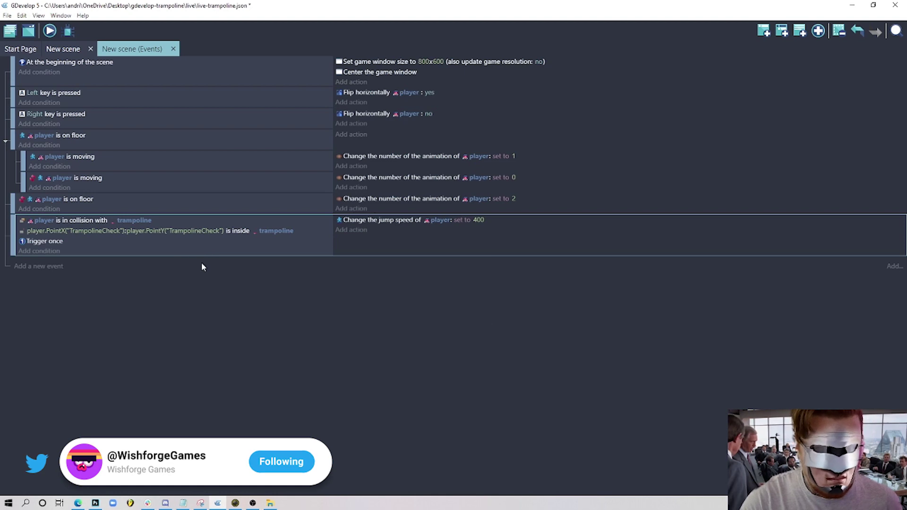
Step: Preview the game, move and jump the player around the trampoline to test the jump speed, and close the preview
left_click(49, 30)
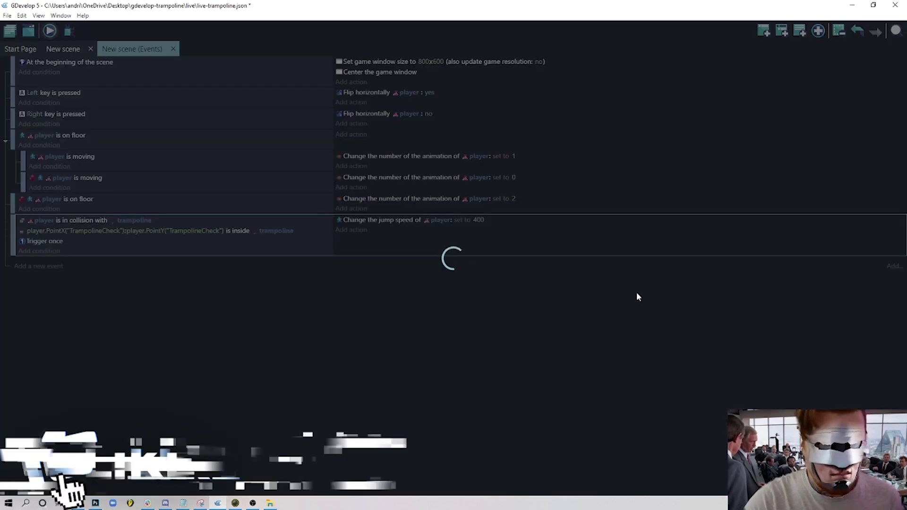
key("Right")
key("space")
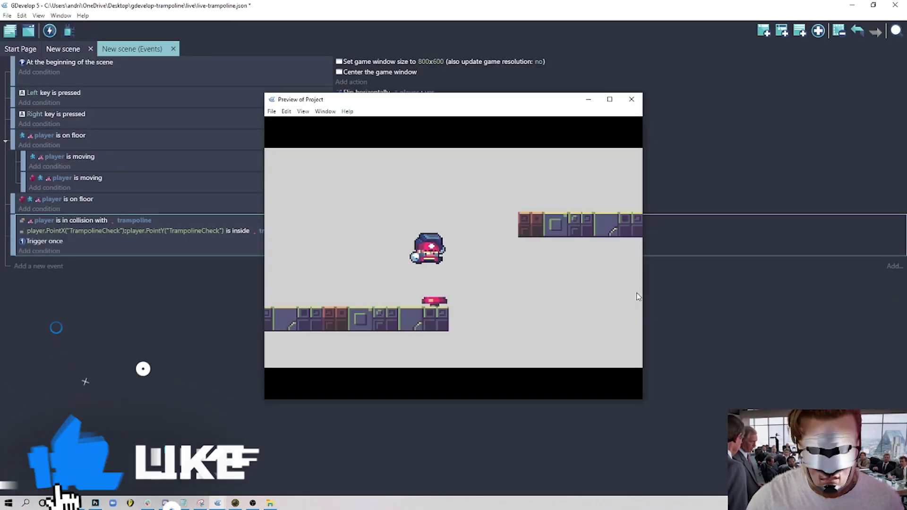
key("Left")
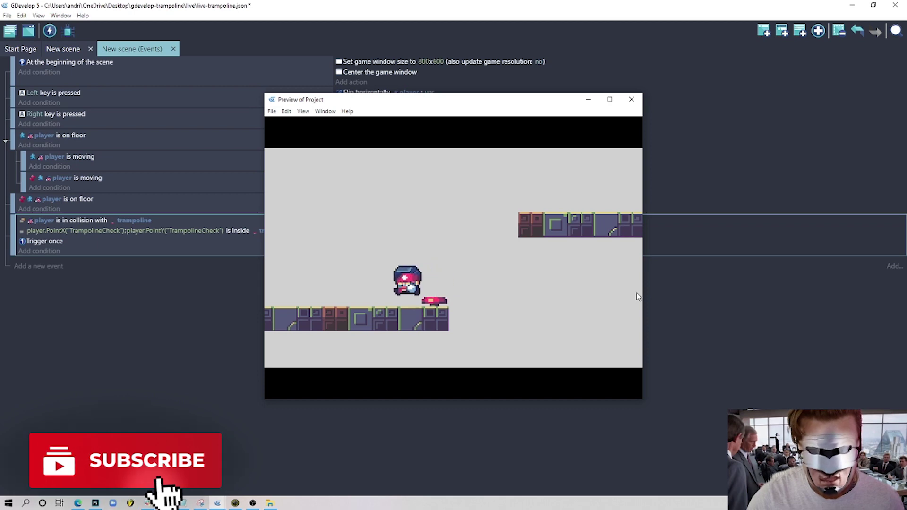
key("space")
key("space")
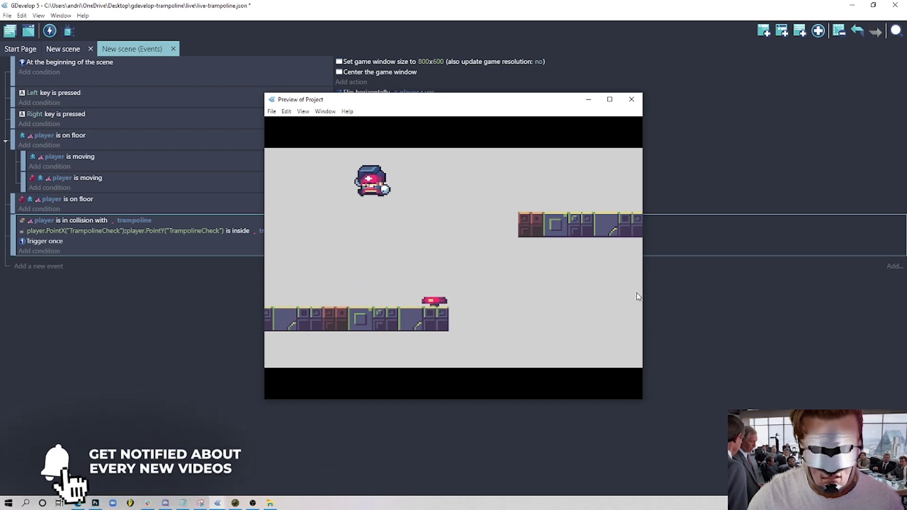
key("Left")
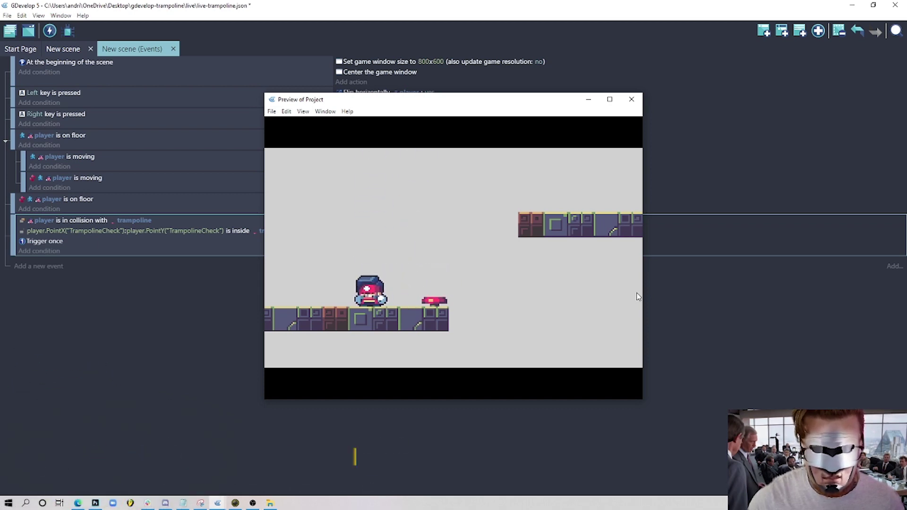
key("space")
key("space")
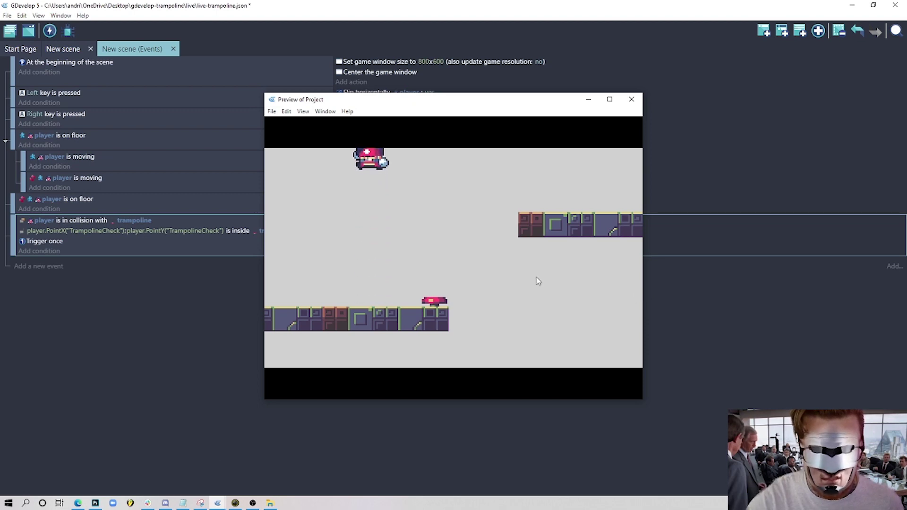
key("space")
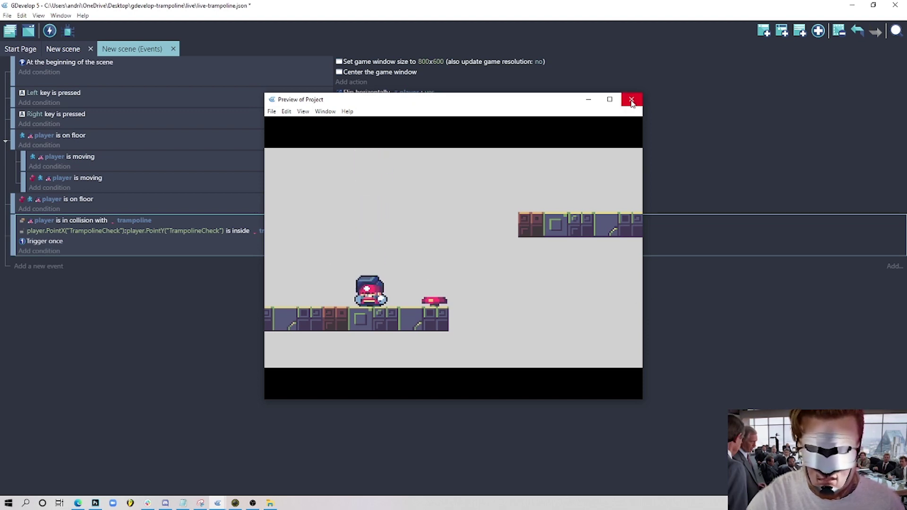
left_click(632, 99)
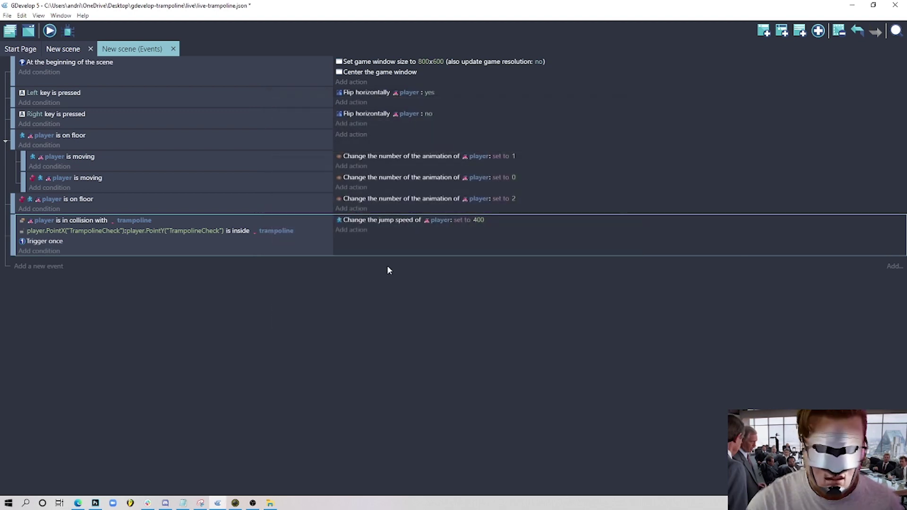
Step: Add a Simulate jump key press action for the player to the trampoline collision event
left_click(351, 230)
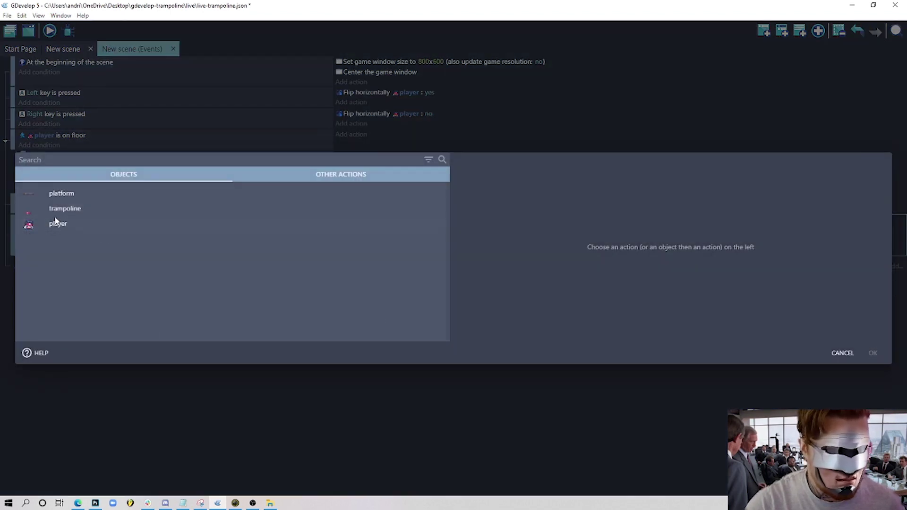
left_click(71, 225)
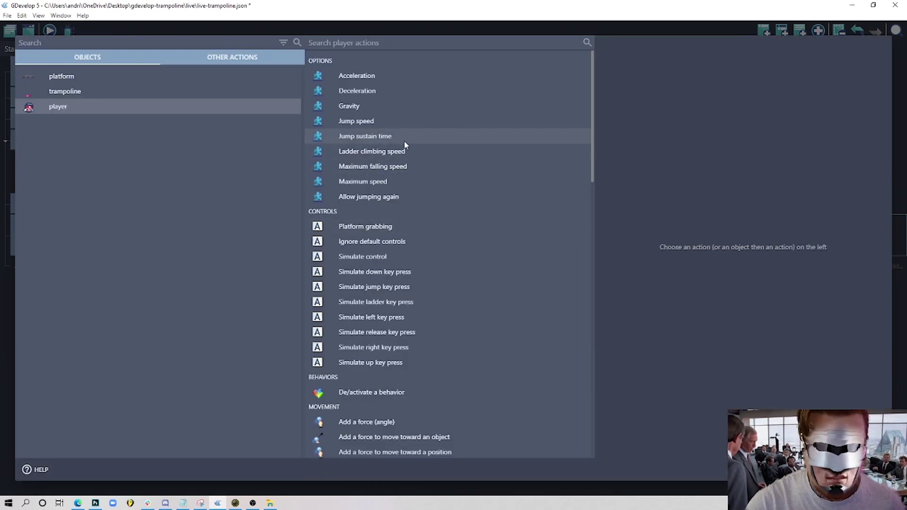
type("sim")
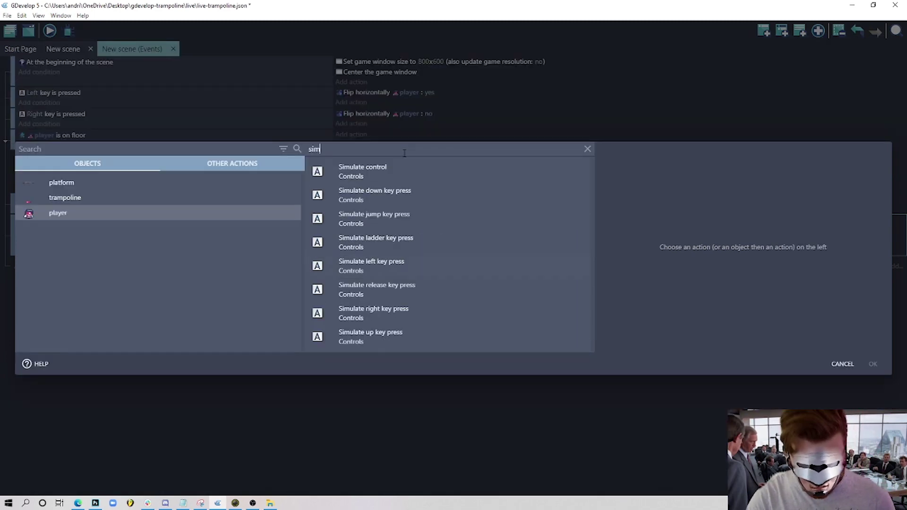
type("ul")
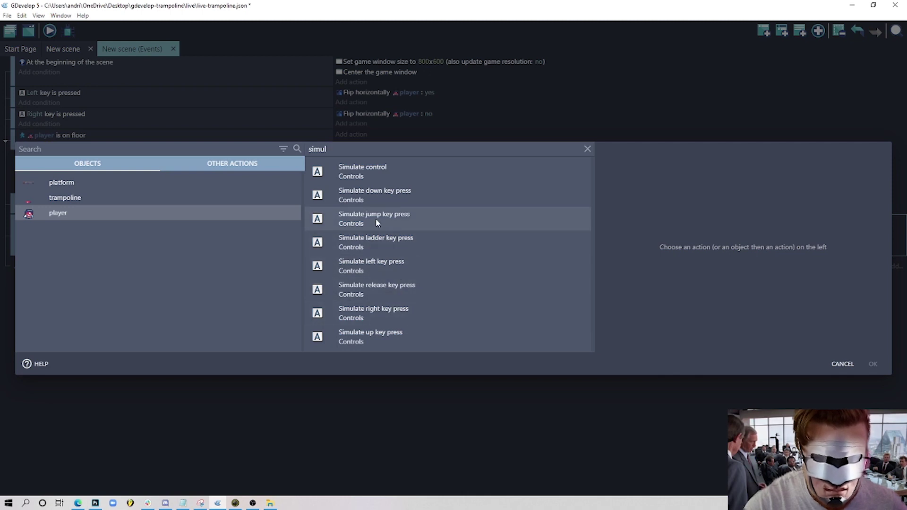
left_click(403, 218)
left_click(872, 364)
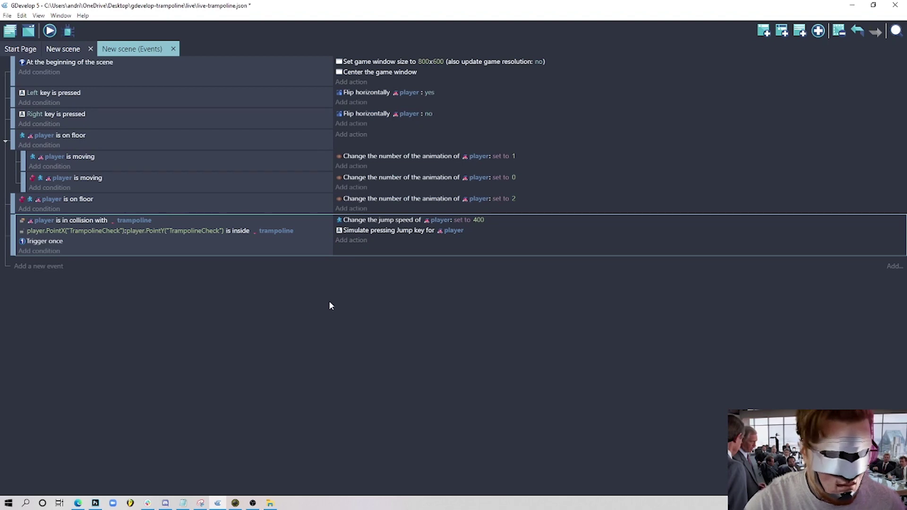
Step: Check the trampoline's animation list and add a collision event action that sets the trampoline's animation number to 1
left_click(75, 49)
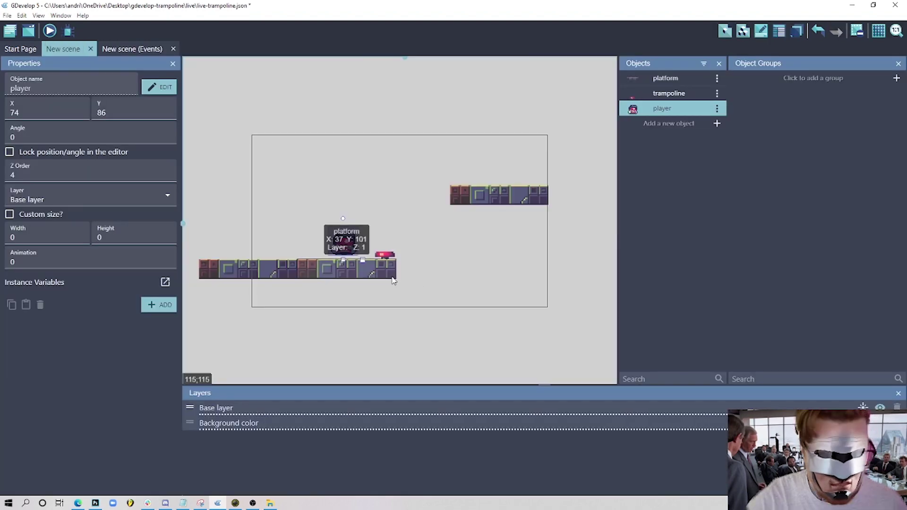
double_click(383, 254)
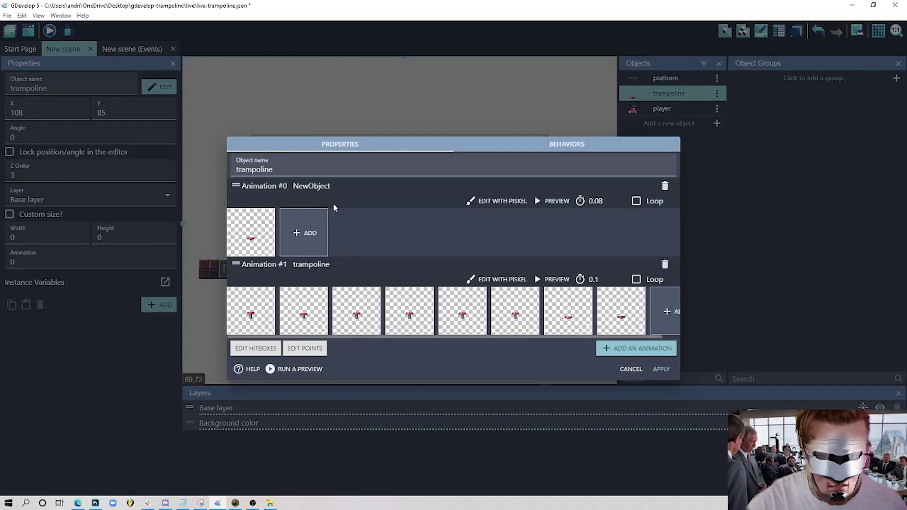
left_click(651, 369)
left_click(127, 50)
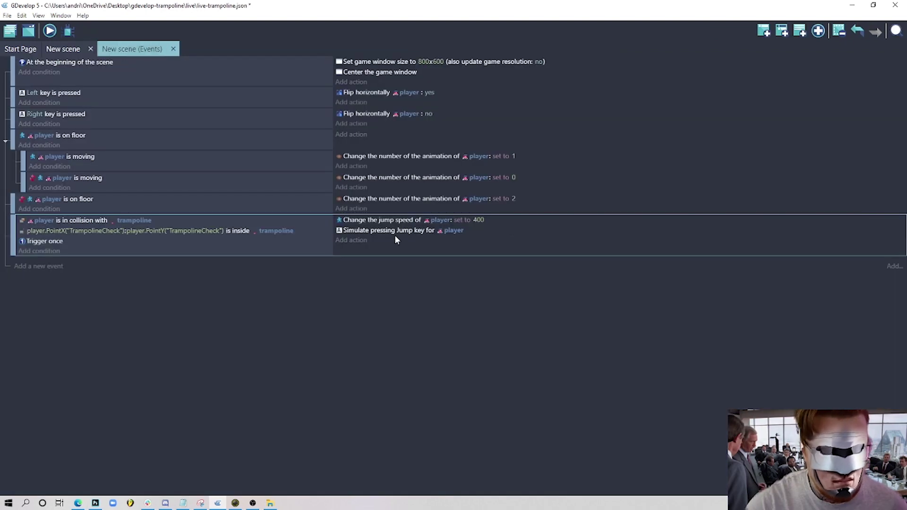
left_click(352, 241)
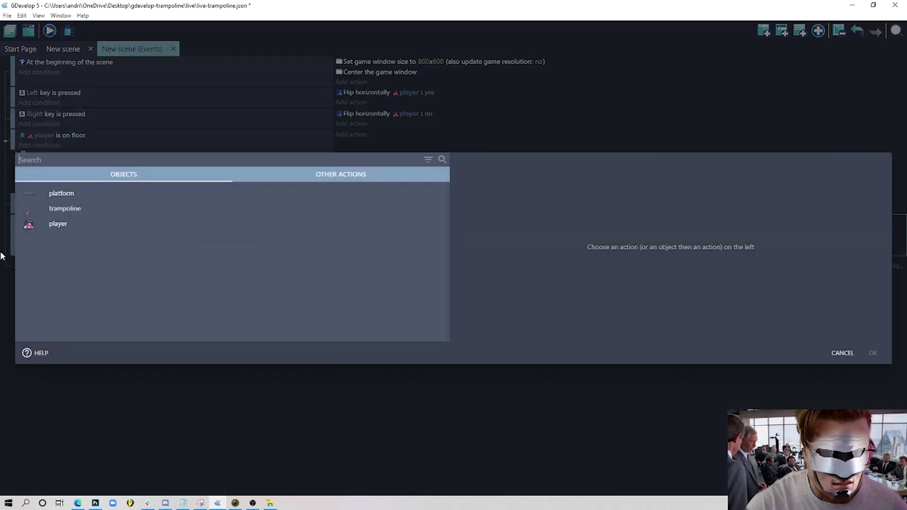
left_click(76, 209)
type("anima")
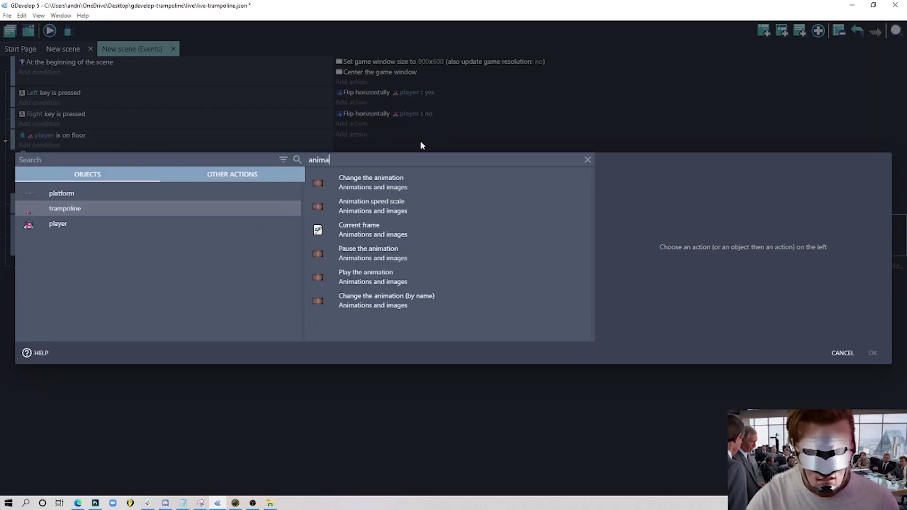
left_click(581, 184)
left_click(646, 202)
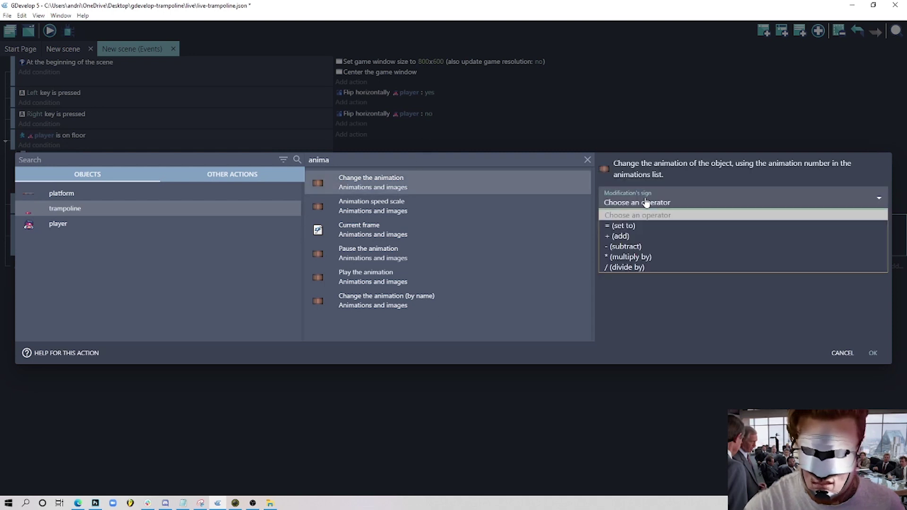
left_click(626, 226)
type("1")
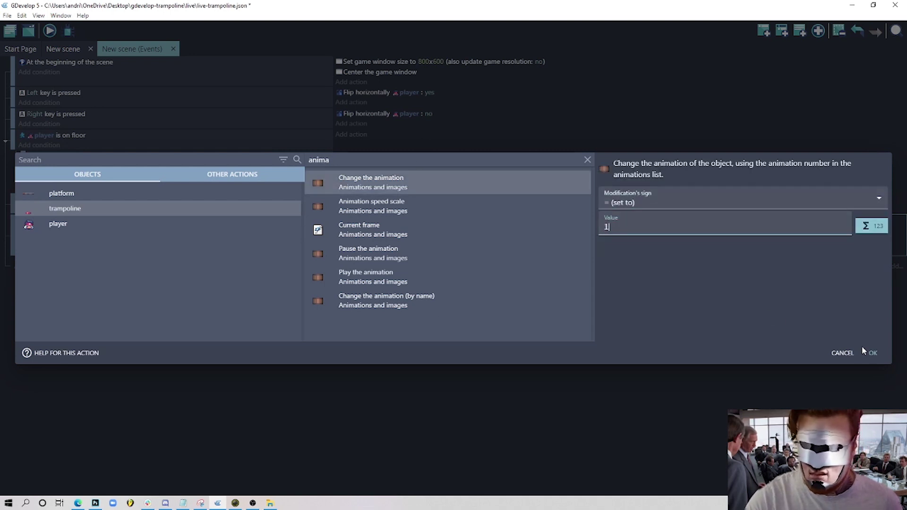
left_click(871, 352)
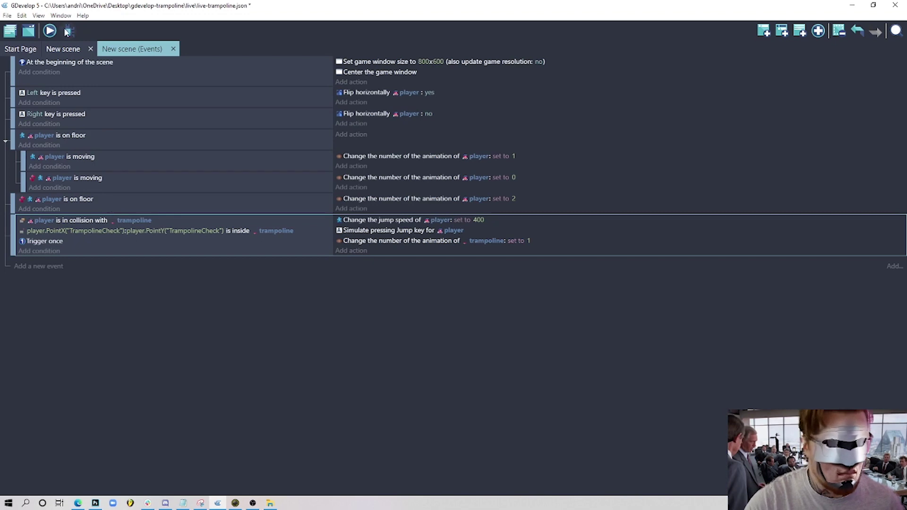
Step: Preview the game, bounce the player on the trampoline and onto the upper ledge several times to test the animation, and close the preview
left_click(49, 31)
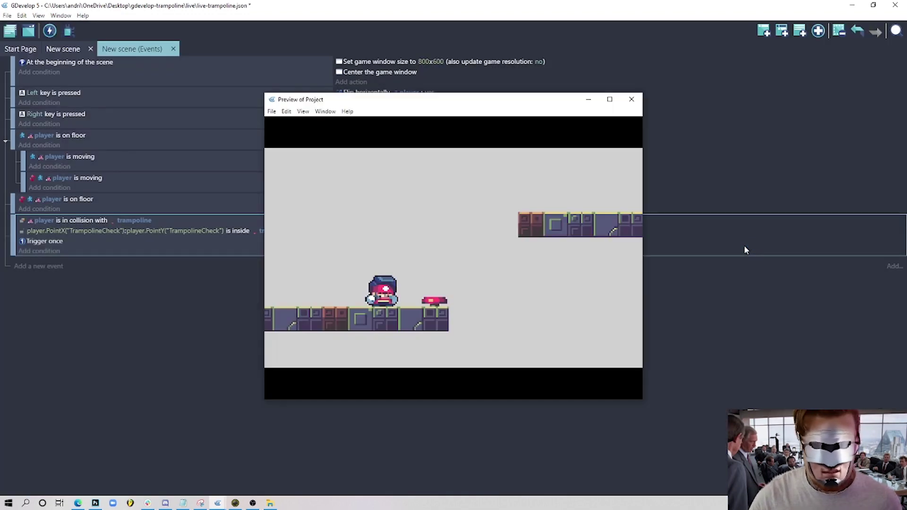
key("Left")
key("space")
key("space")
key("space")
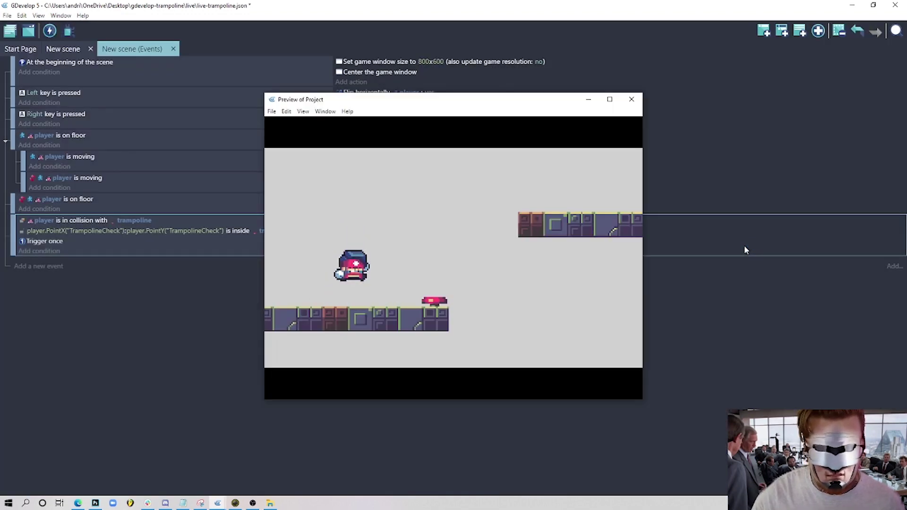
key("space")
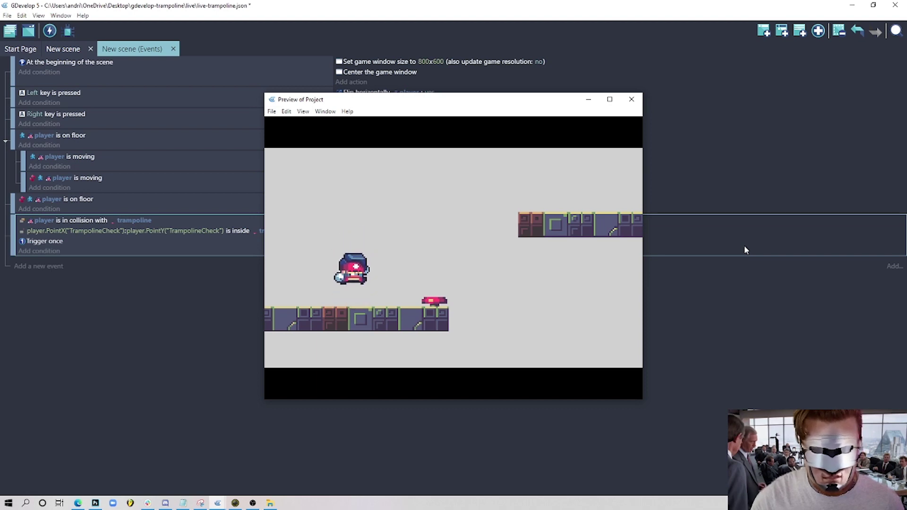
key("Right")
key("space")
key("Right")
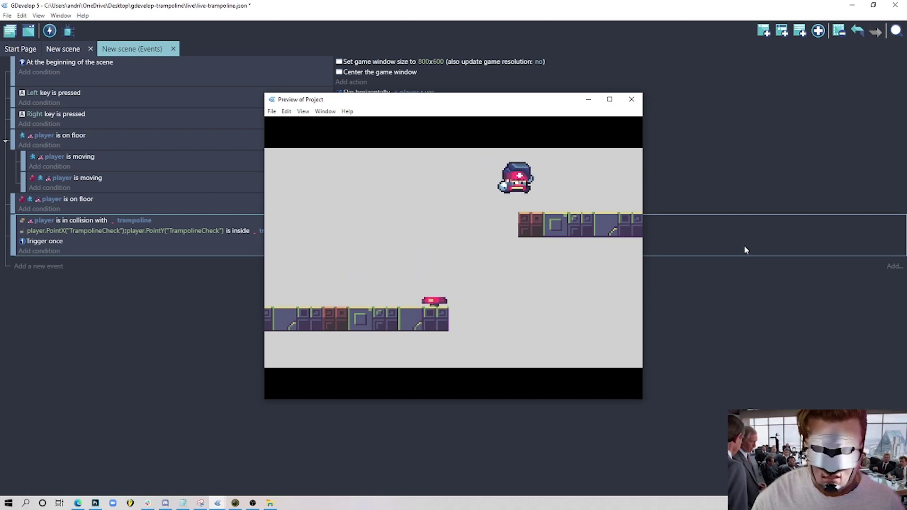
key("Right")
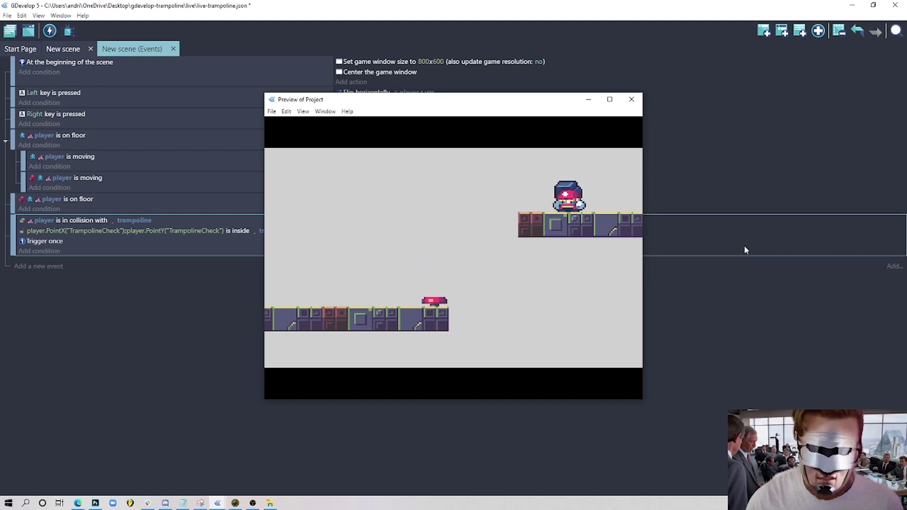
key("Left")
key("Left")
key("space")
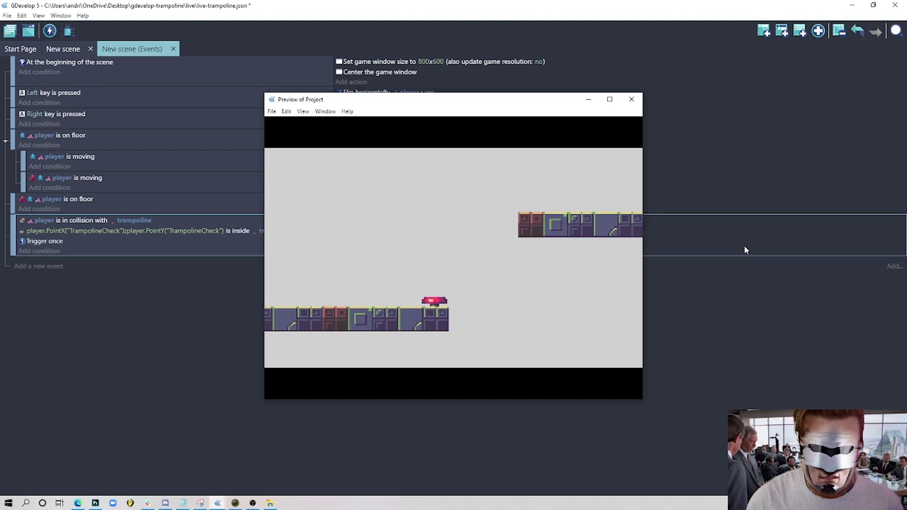
key("space")
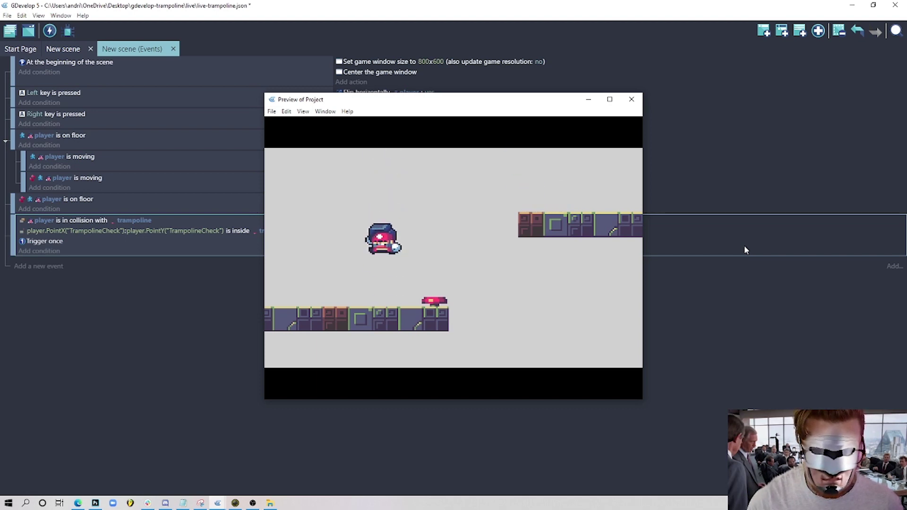
key("Left")
key("Right")
key("space")
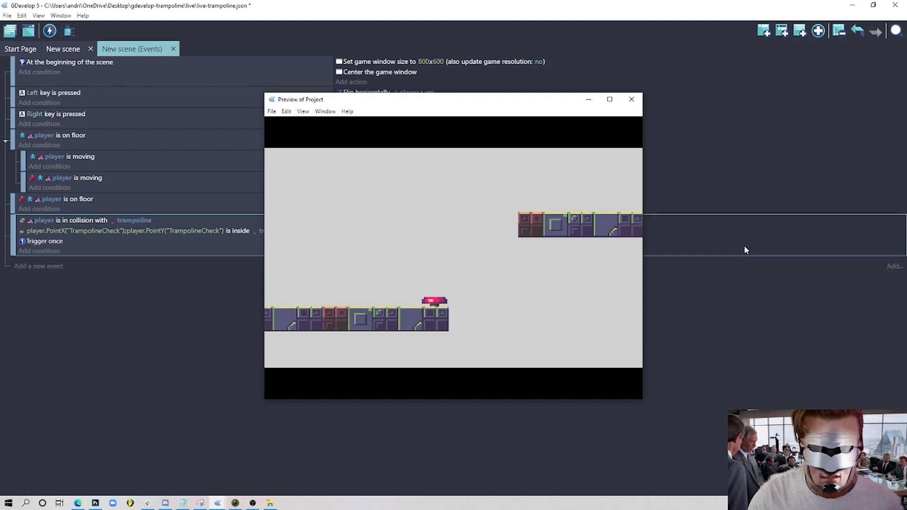
key("Right")
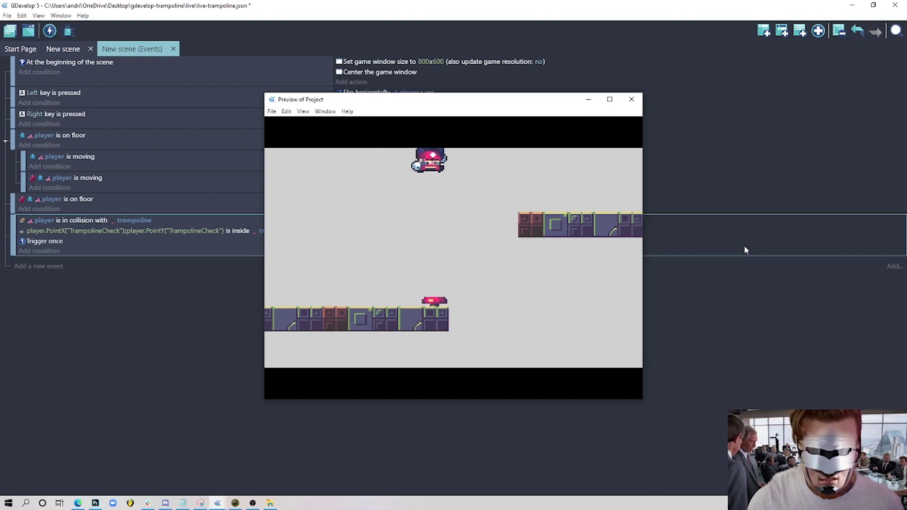
key("Right")
key("Left")
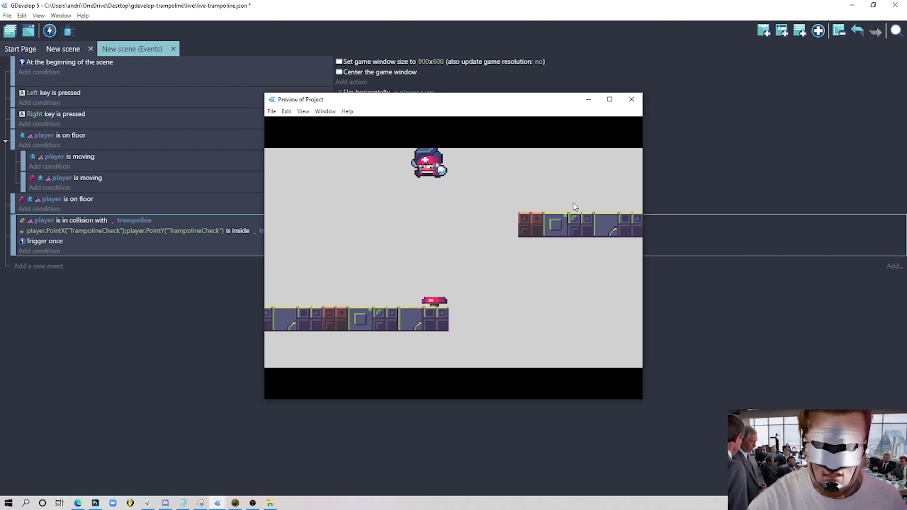
left_click(632, 99)
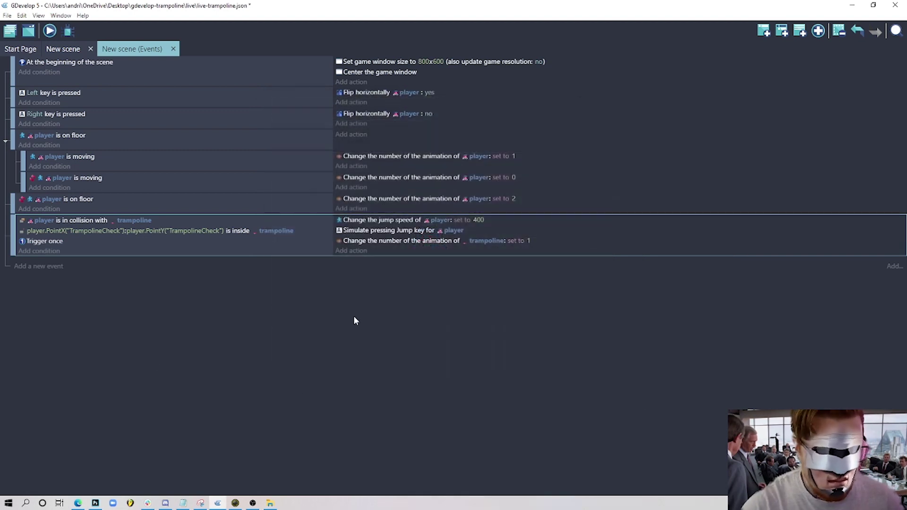
Step: Check the trampoline object's two animations and their loop settings in the scene, and return to the scene's events
left_click(63, 48)
double_click(390, 257)
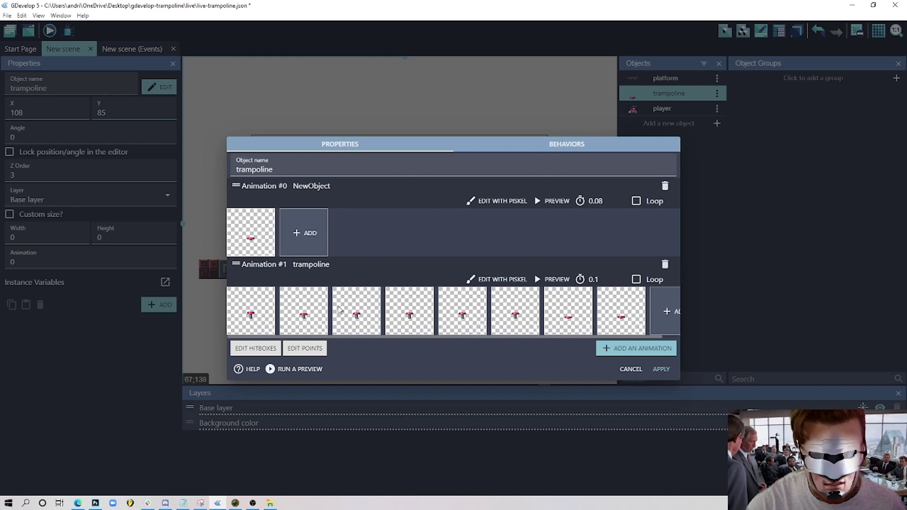
left_click(661, 369)
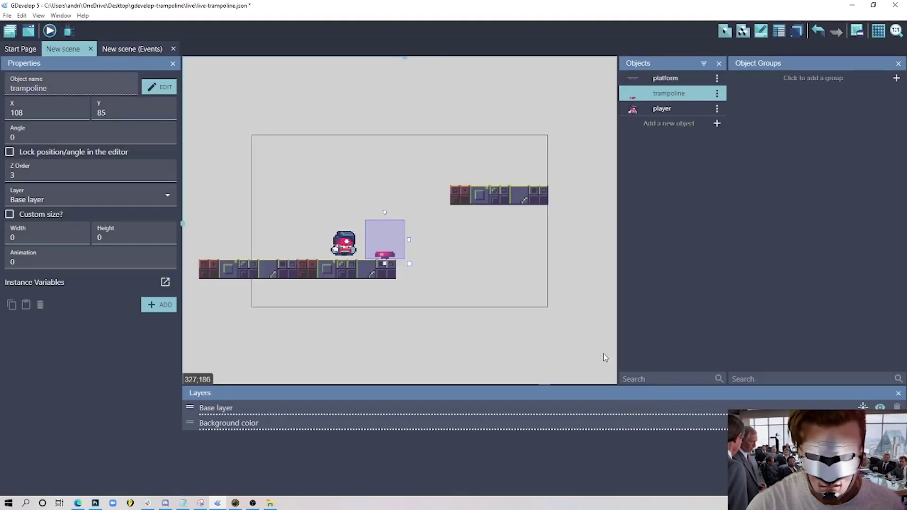
left_click(136, 50)
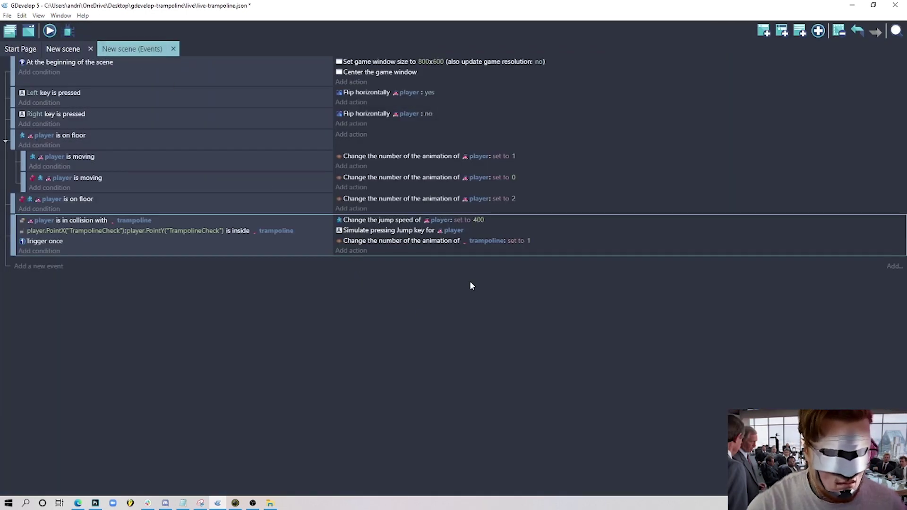
Step: Add a new event with a condition that the trampoline's current animation number is equal to 1
left_click(762, 33)
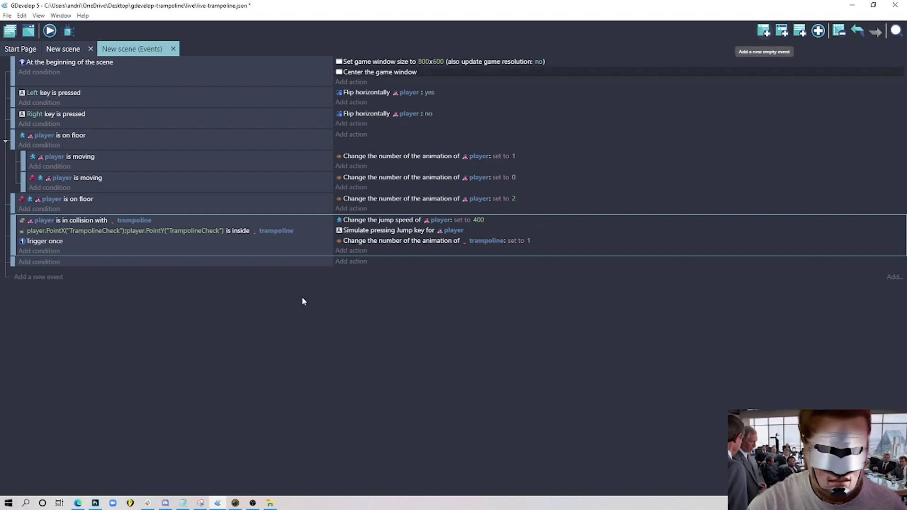
left_click(57, 262)
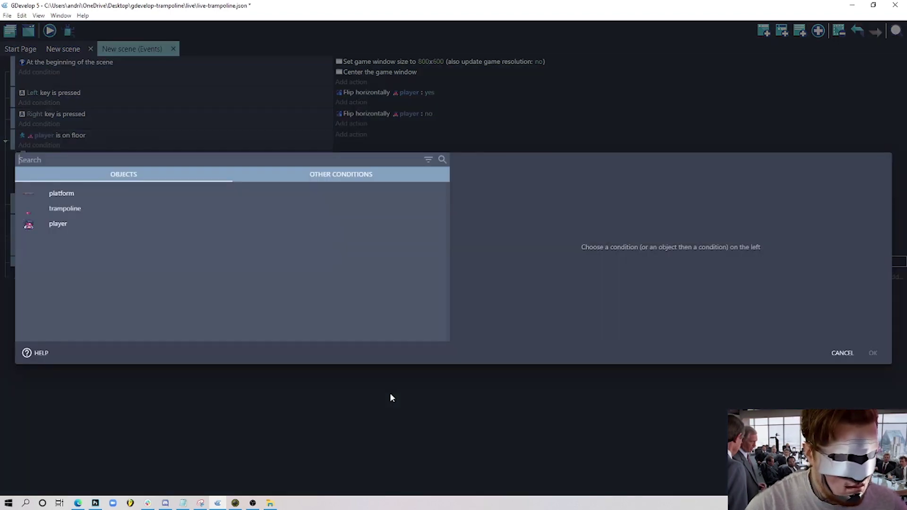
left_click(94, 208)
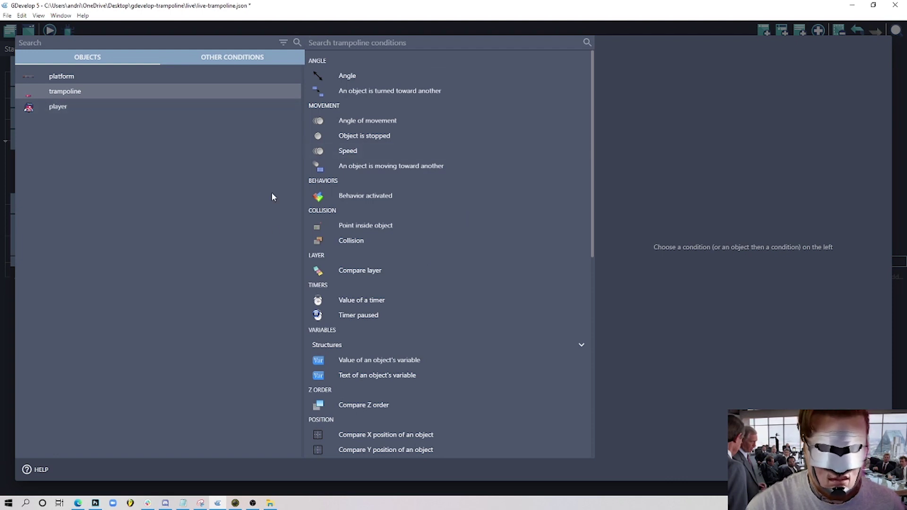
type("anima")
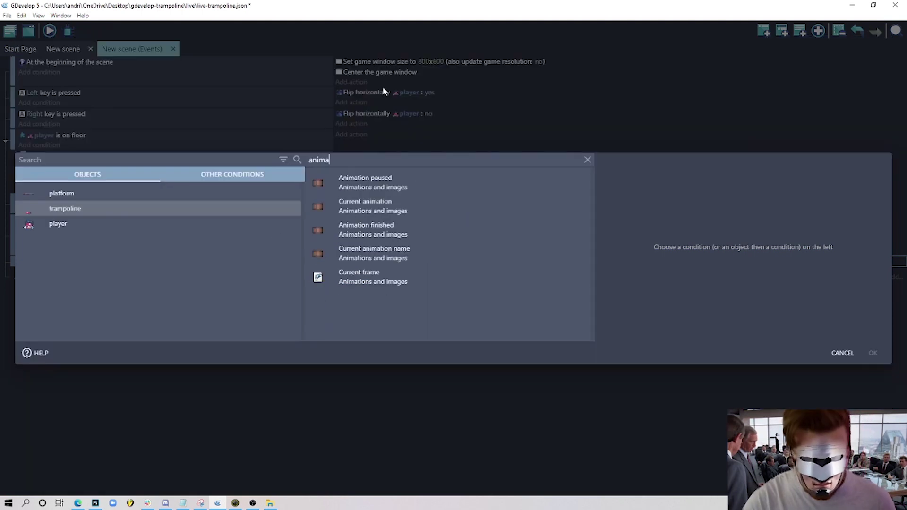
left_click(378, 206)
left_click(660, 191)
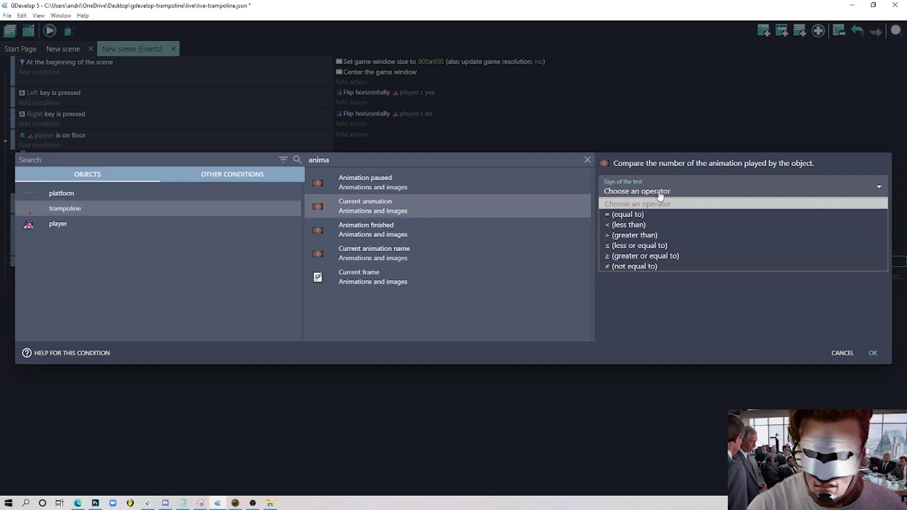
left_click(649, 212)
left_click(650, 213)
type("1")
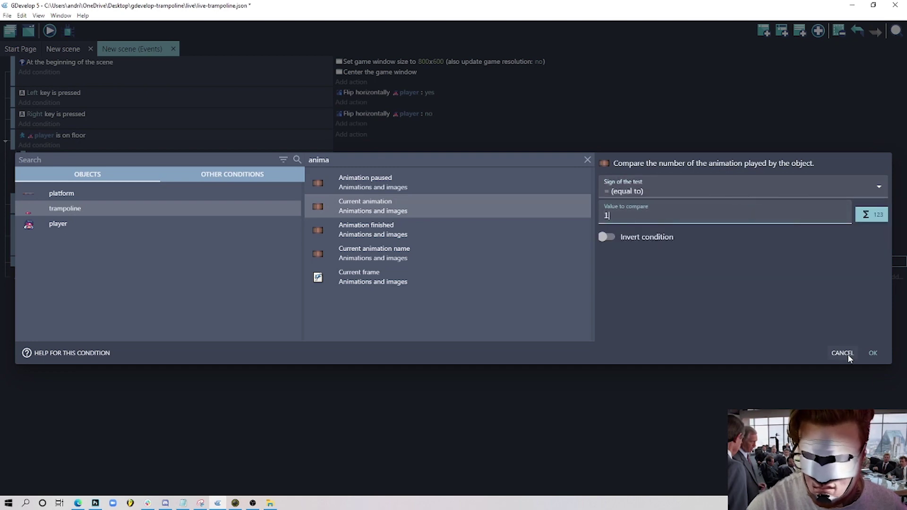
left_click(872, 354)
Step: Add an Animation finished condition for the trampoline to the new event
left_click(54, 278)
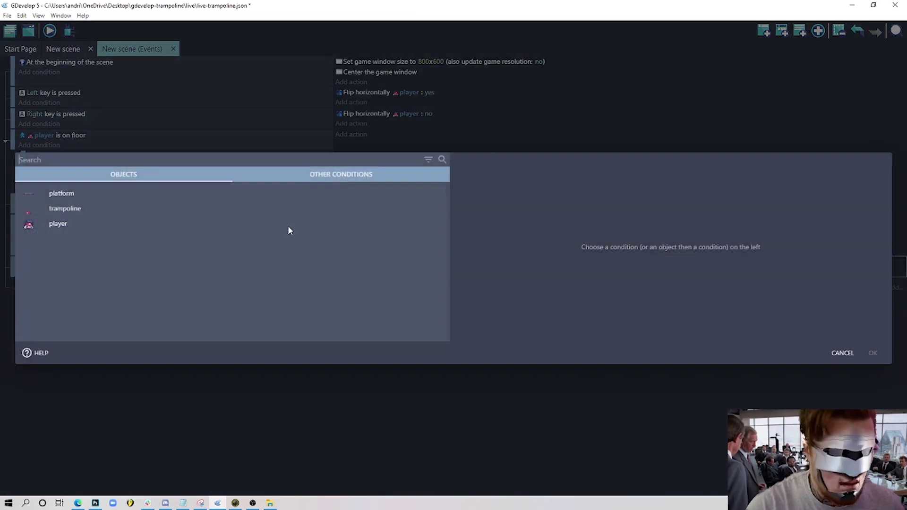
left_click(89, 206)
type("anim")
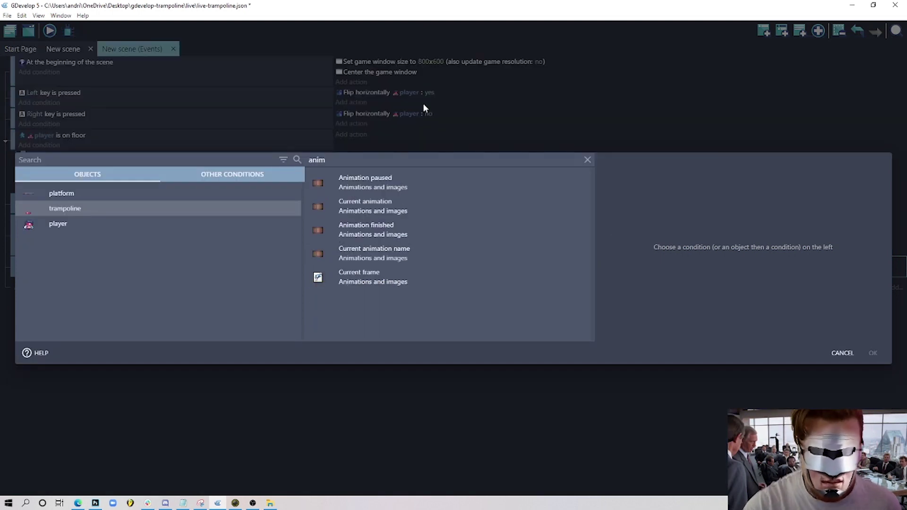
left_click(404, 230)
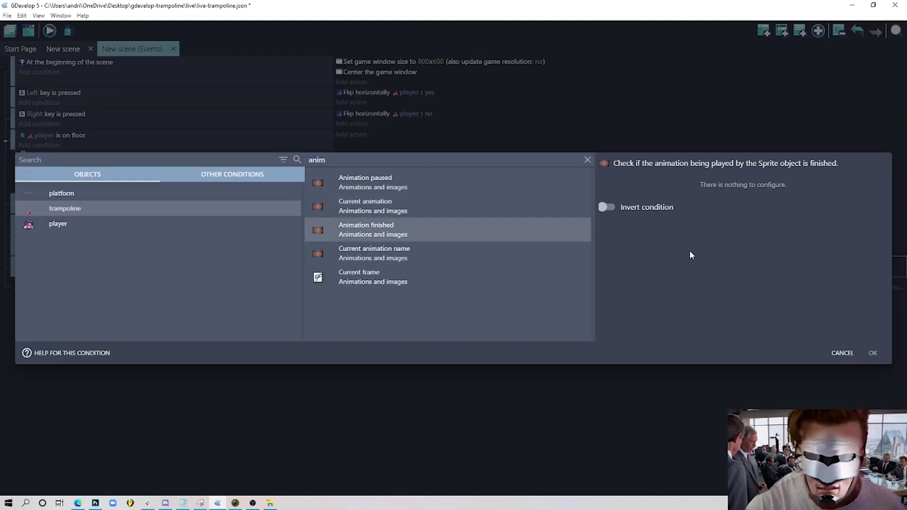
left_click(873, 353)
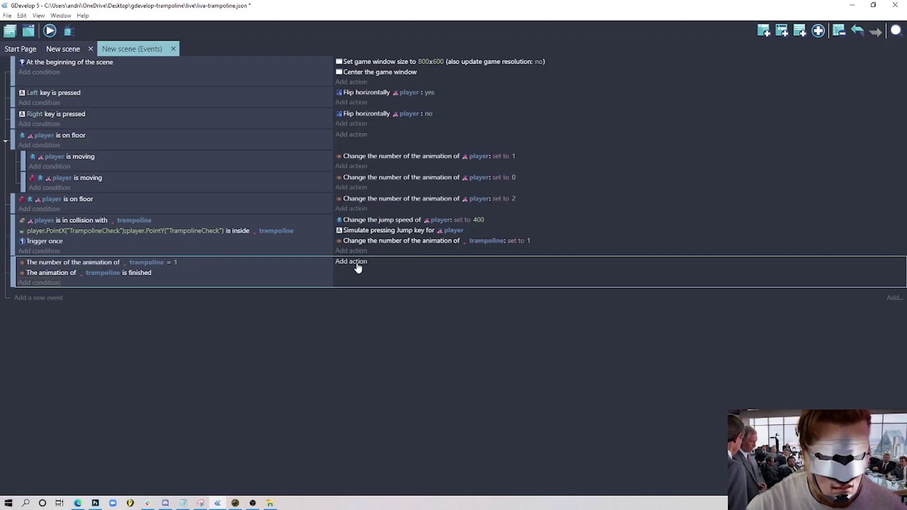
Step: Add an action to the animation-finished event that sets the trampoline's animation number to 0
left_click(367, 265)
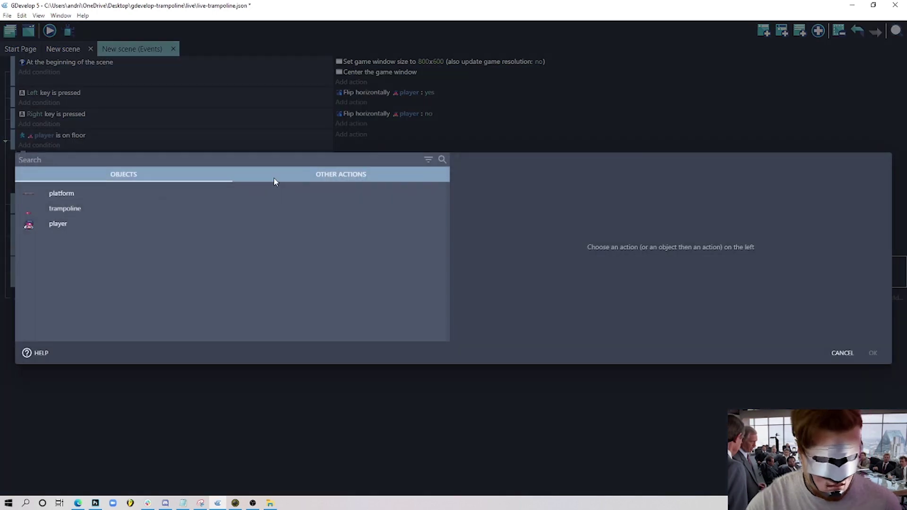
left_click(96, 208)
type("anima")
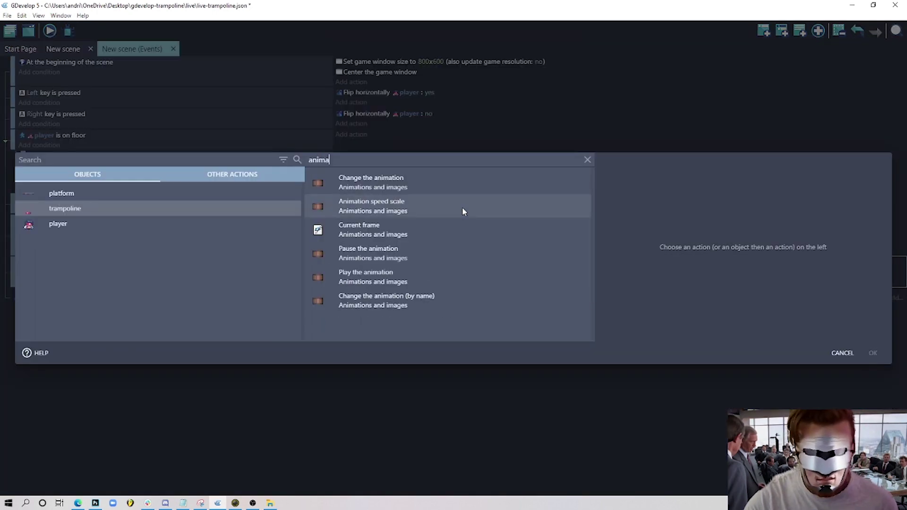
left_click(418, 184)
left_click(662, 213)
left_click(618, 227)
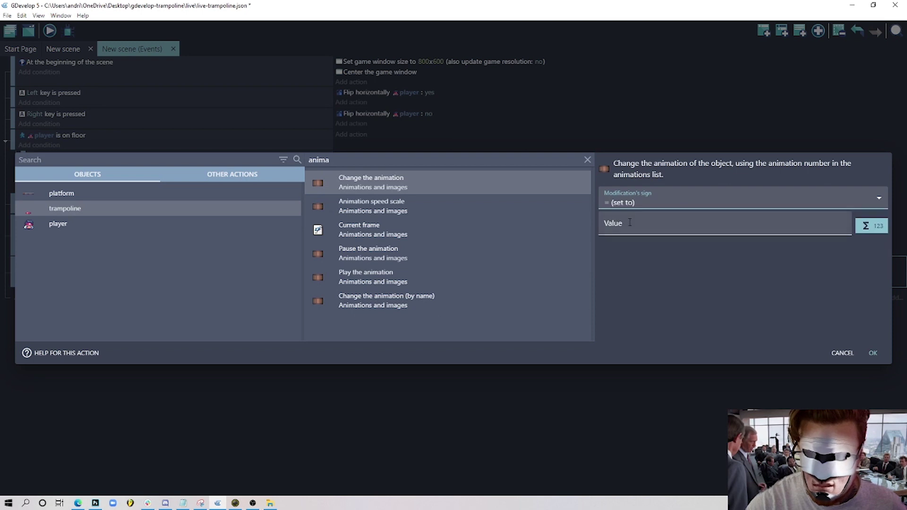
left_click(630, 222)
type("0")
left_click(875, 353)
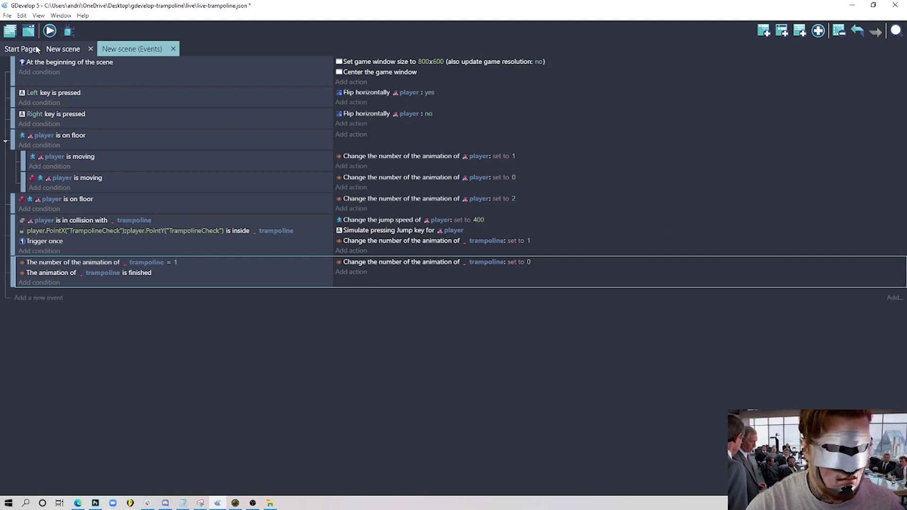
Step: Preview the game, bounce the player on the trampoline repeatedly to test the animation reset, land on the ledge, and close the preview
left_click(49, 31)
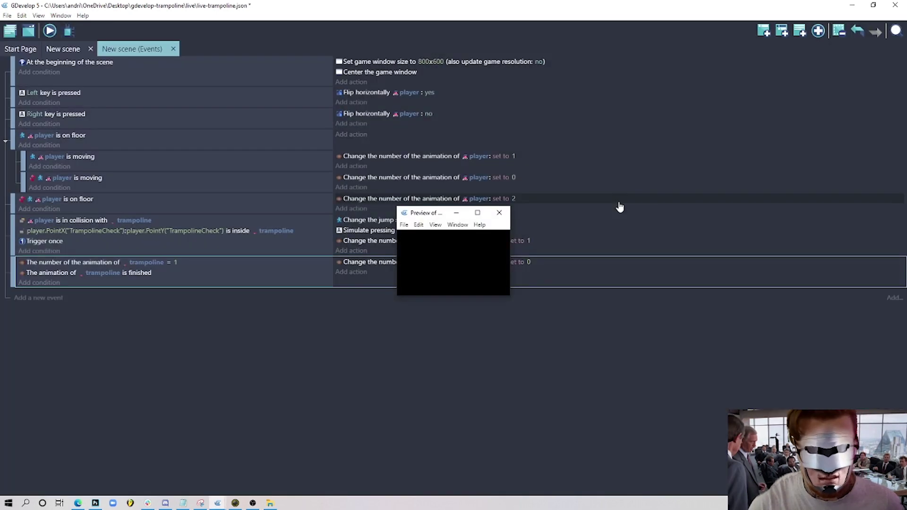
key("Left")
key("Right")
key("space")
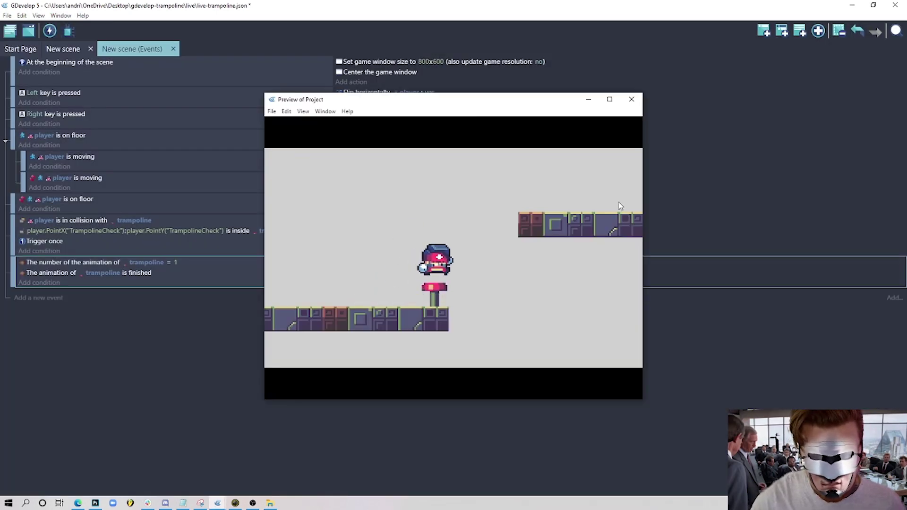
key("Left")
key("space")
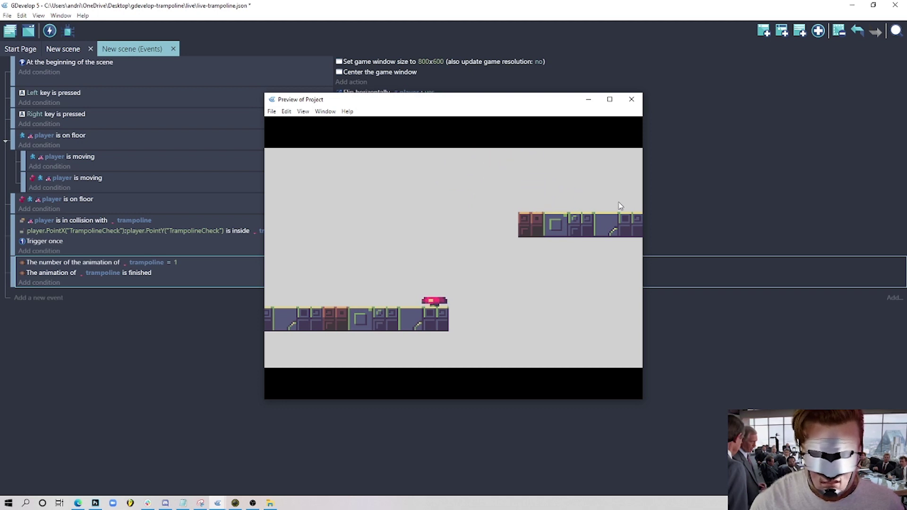
key("space")
key("Right")
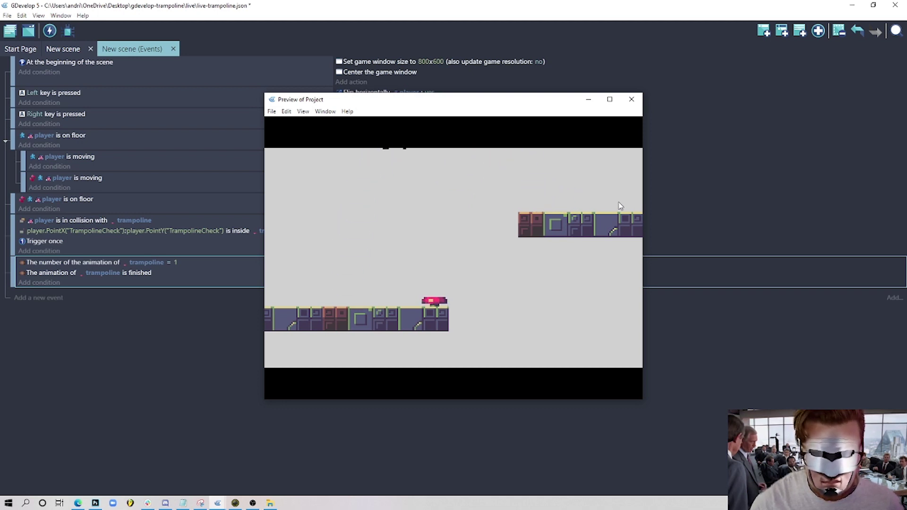
key("Right")
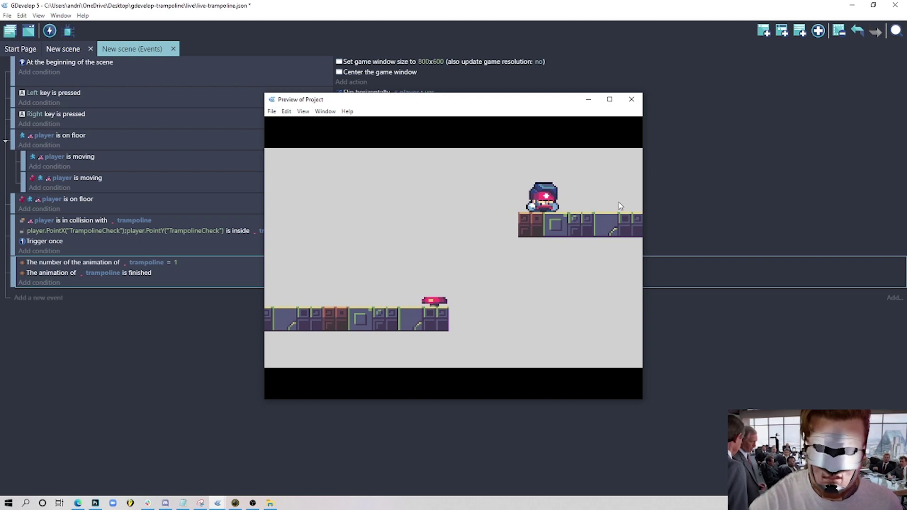
left_click(634, 103)
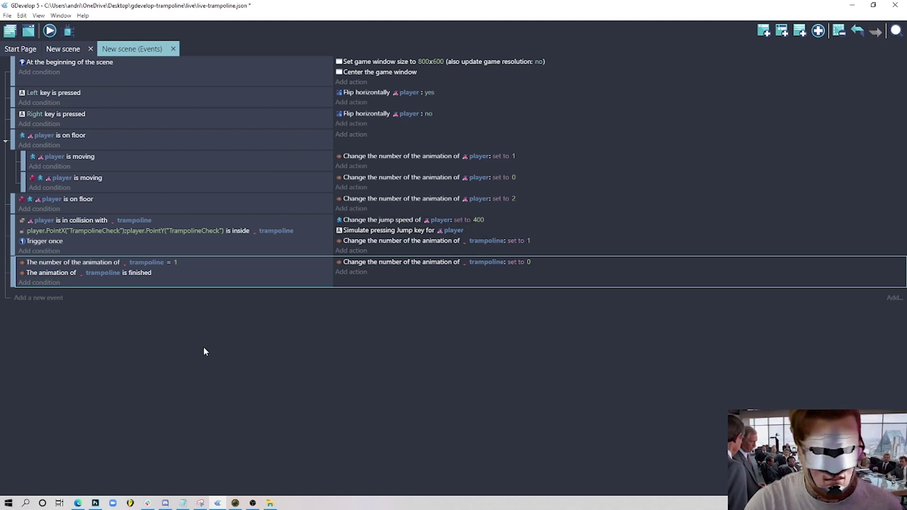
Step: Add a new event with a Collision condition between the player and the platform
left_click(764, 31)
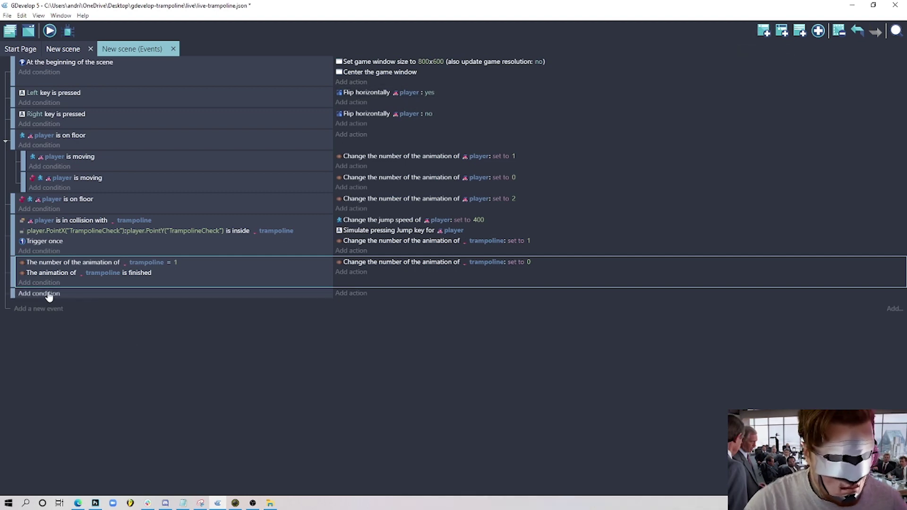
left_click(26, 294)
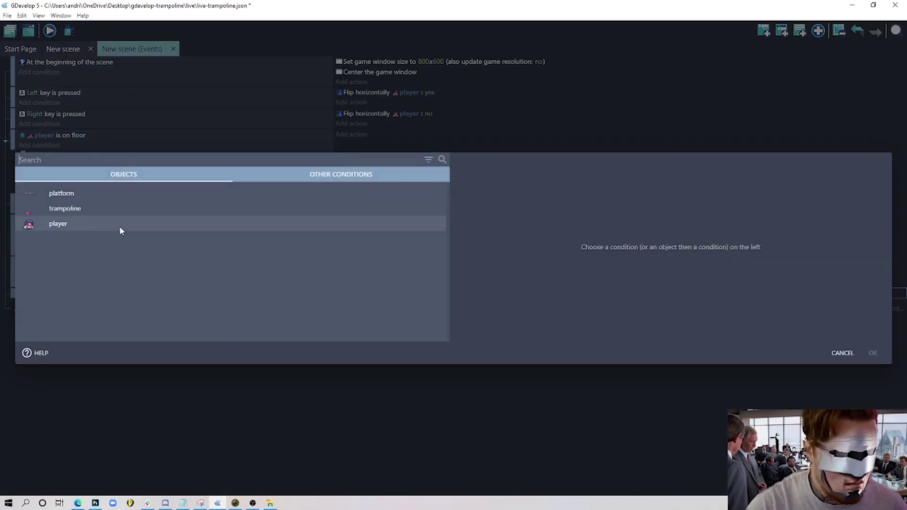
left_click(97, 223)
type("coll")
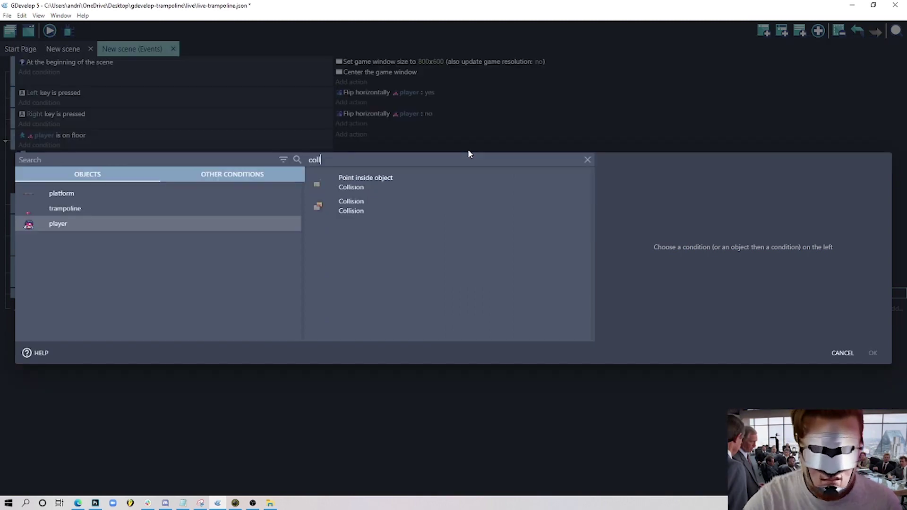
left_click(393, 215)
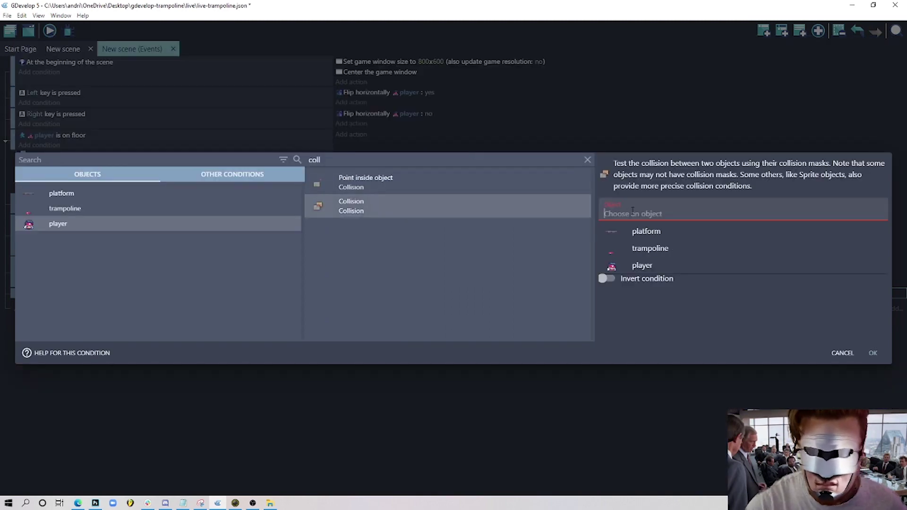
left_click(655, 232)
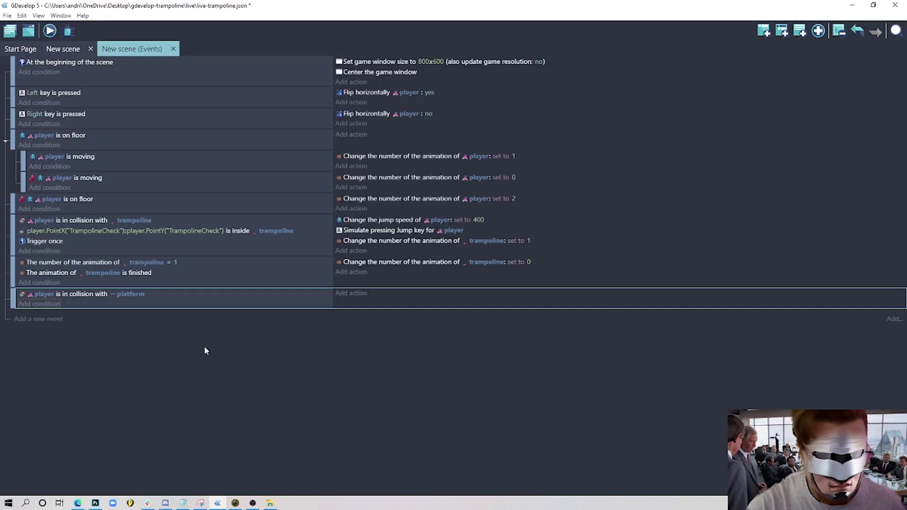
left_click(872, 354)
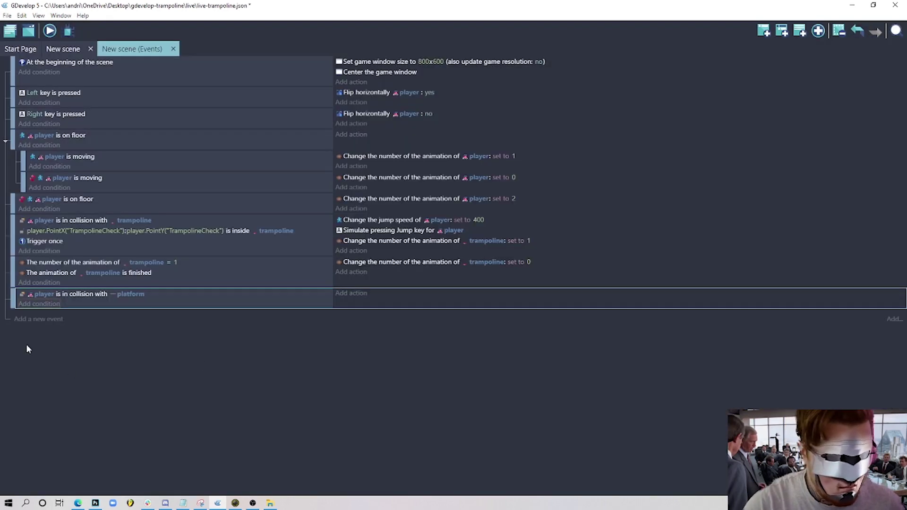
Step: Add a Trigger once while true condition to the platform collision event
left_click(43, 304)
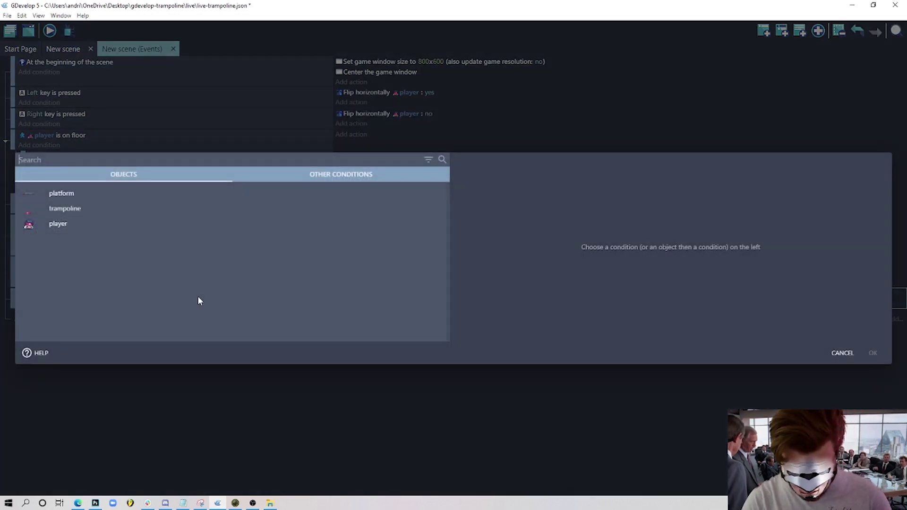
type("trigger")
left_click(134, 195)
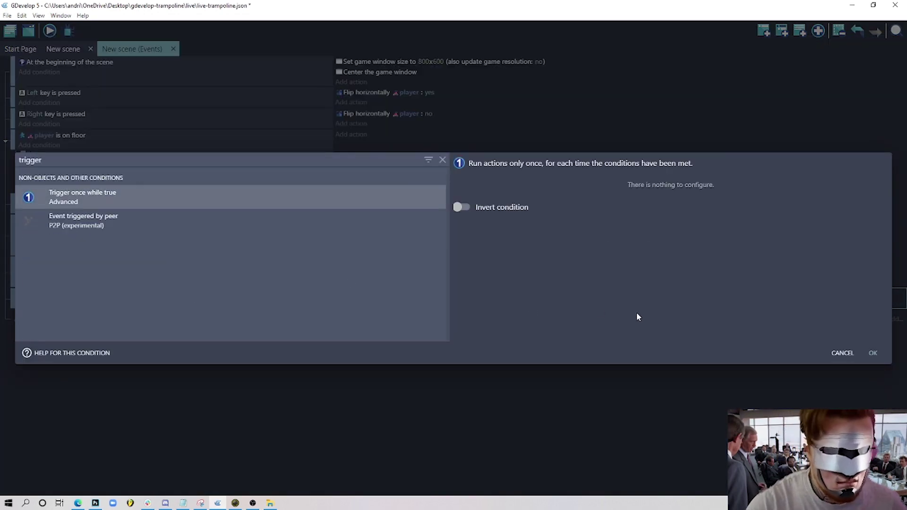
left_click(872, 353)
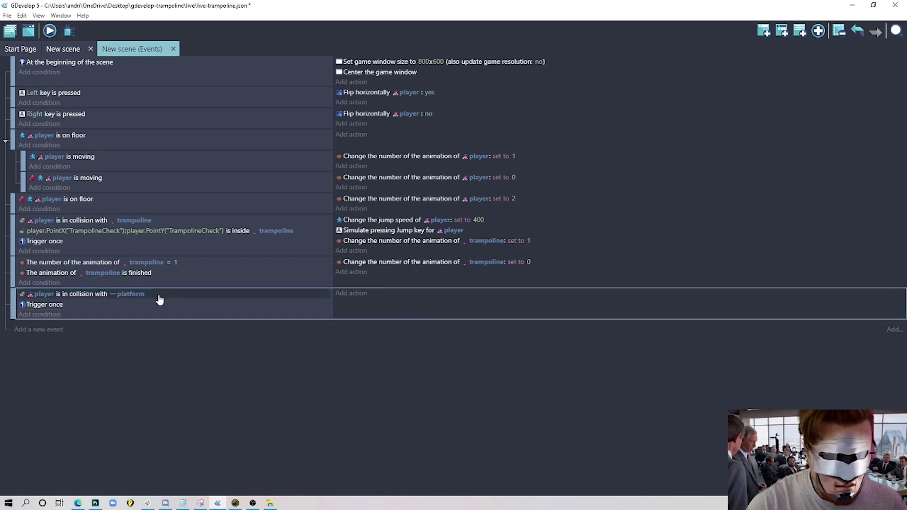
Step: Copy the trampoline event's player jump speed action into the platform collision event and set its value to 200
left_click(491, 221)
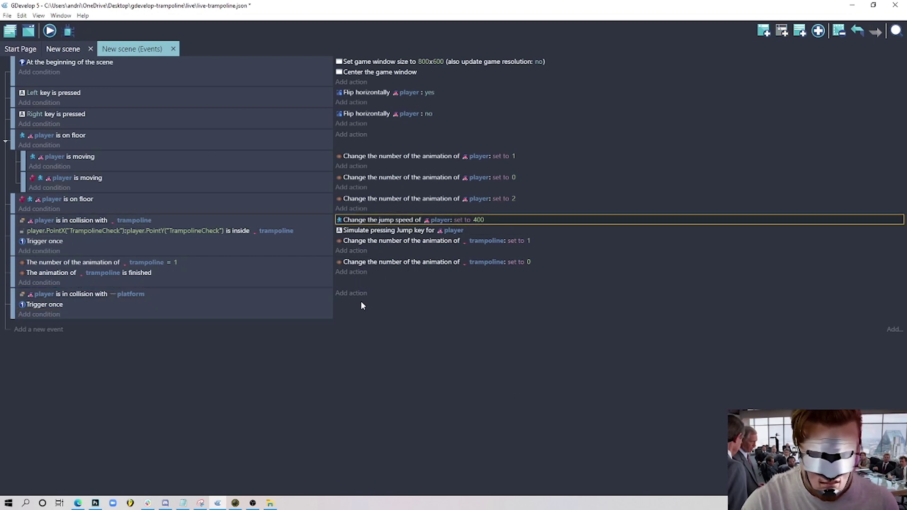
left_click(395, 298)
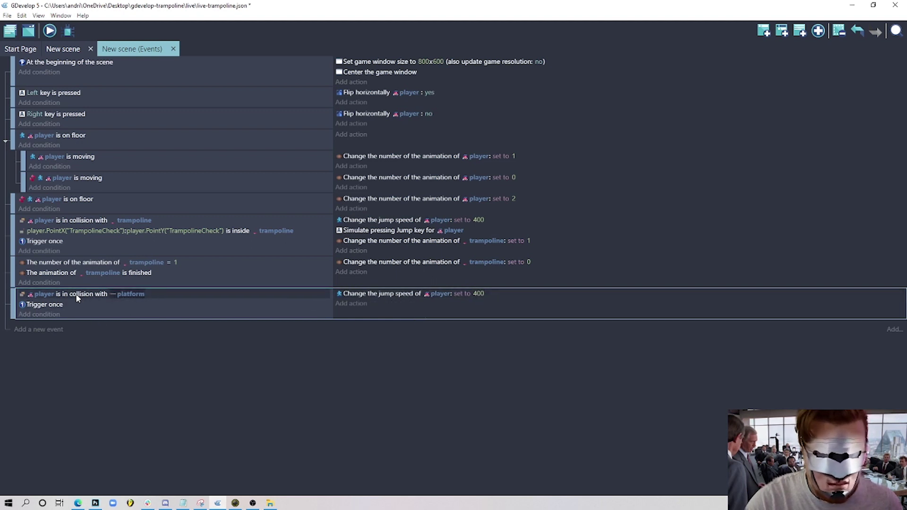
left_click(478, 294)
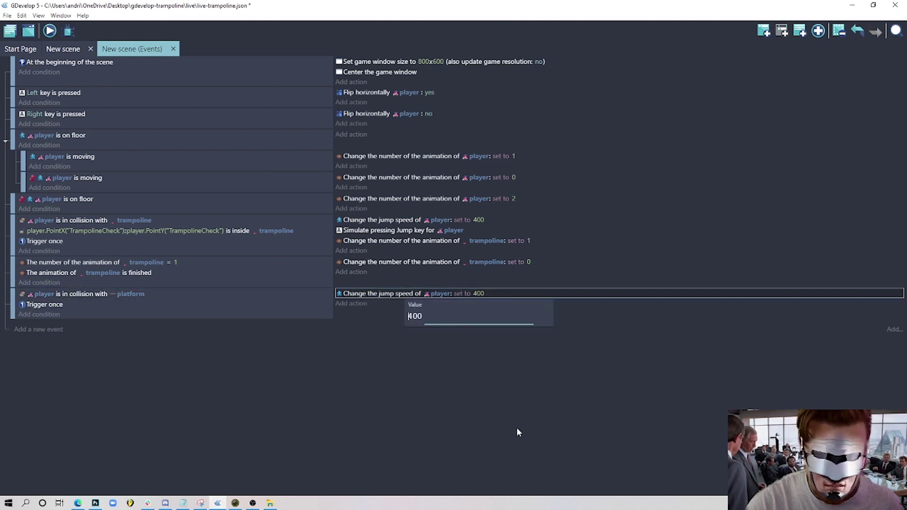
left_click(401, 318)
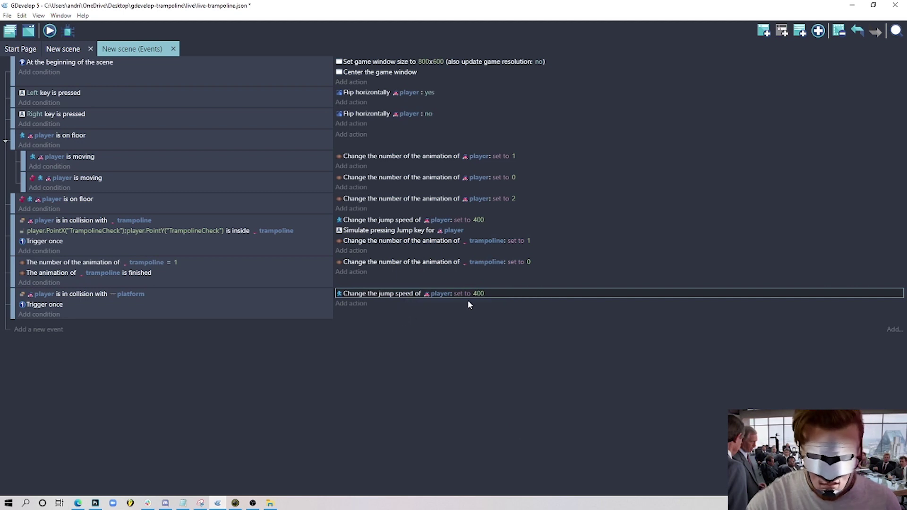
left_click(478, 293)
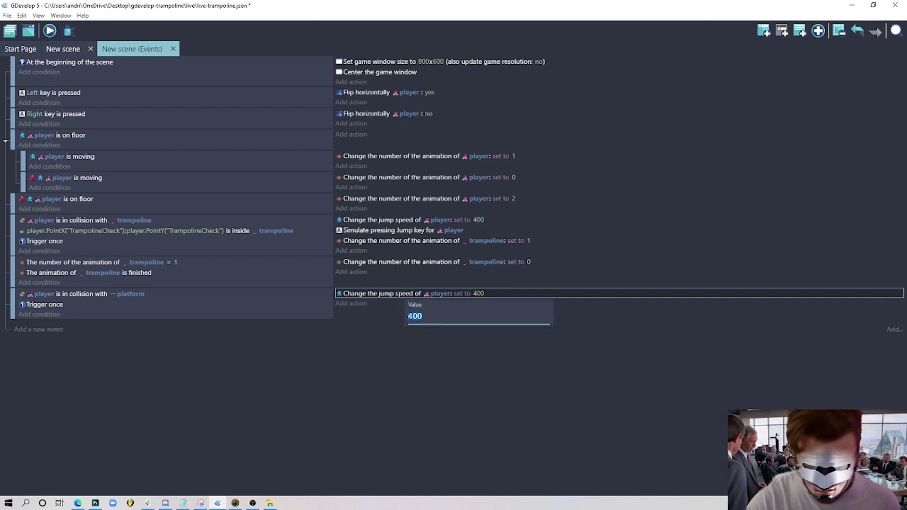
type("200")
left_click(403, 399)
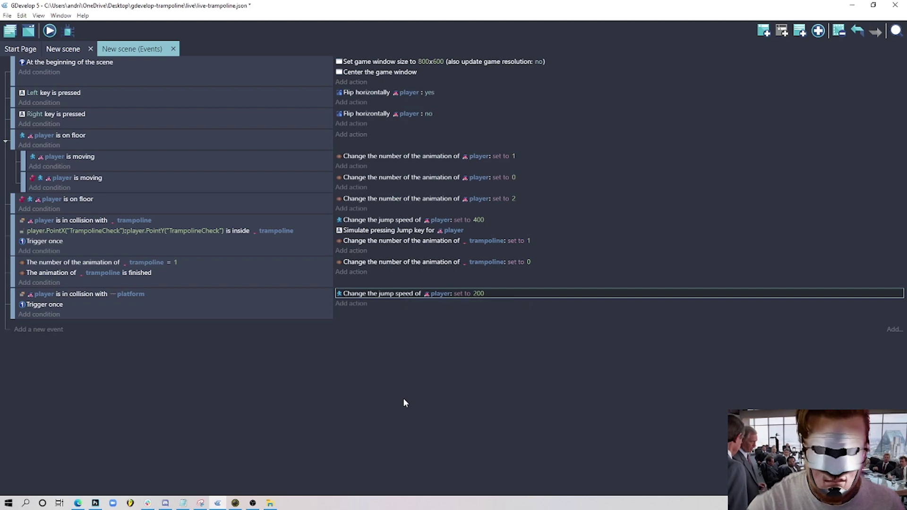
Step: Preview the game, test trampoline bounces and ordinary jumps on the ledge and the lower platform, and close the preview
left_click(49, 30)
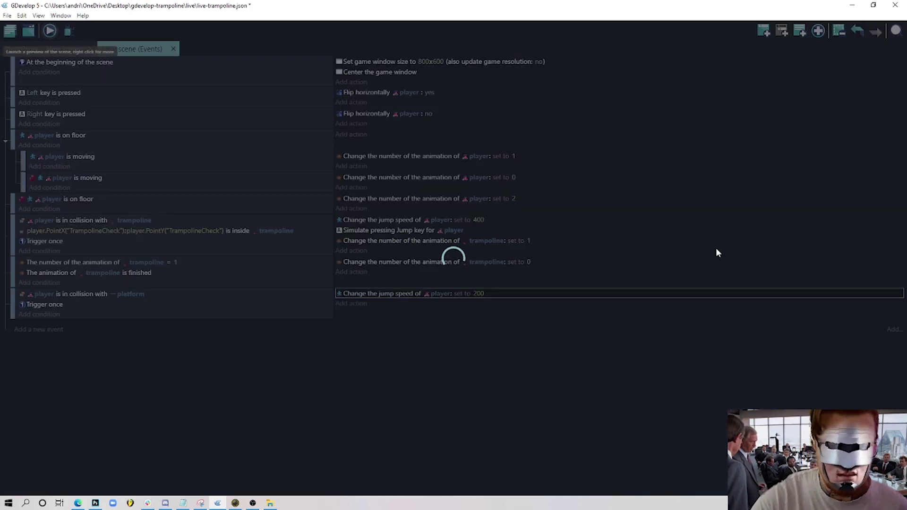
key("Left")
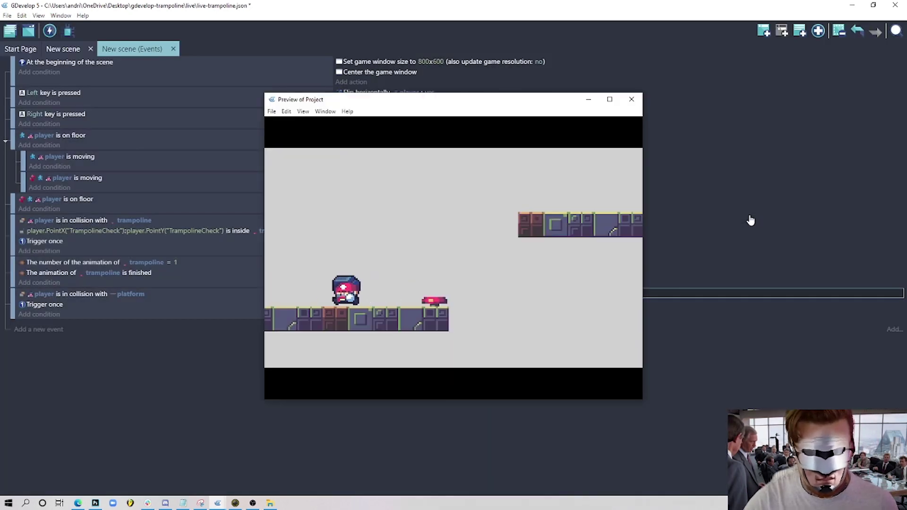
key("space")
key("Right")
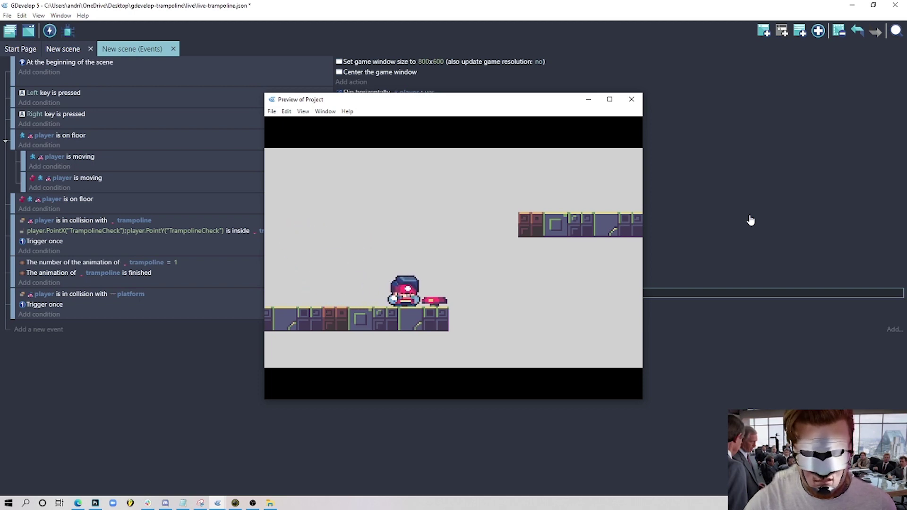
key("Left")
key("Right")
key("Left")
key("Right")
key("Left")
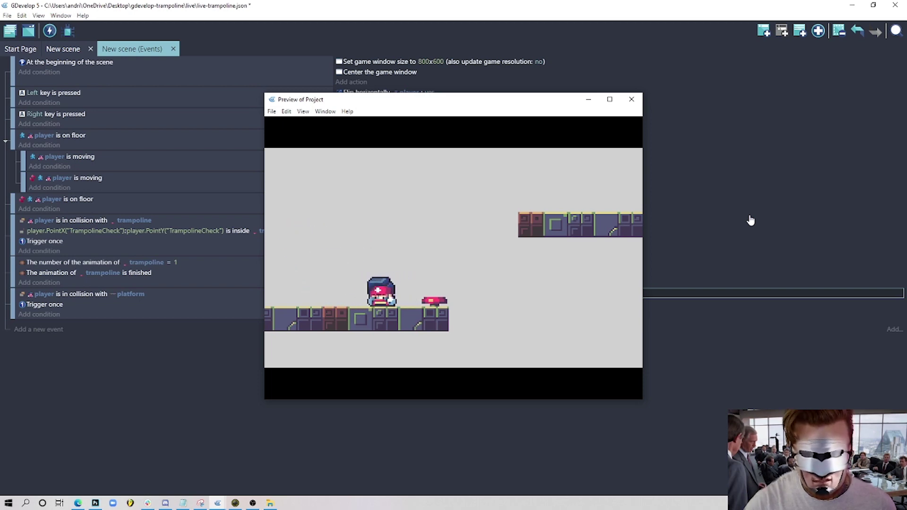
key("Right")
key("Right")
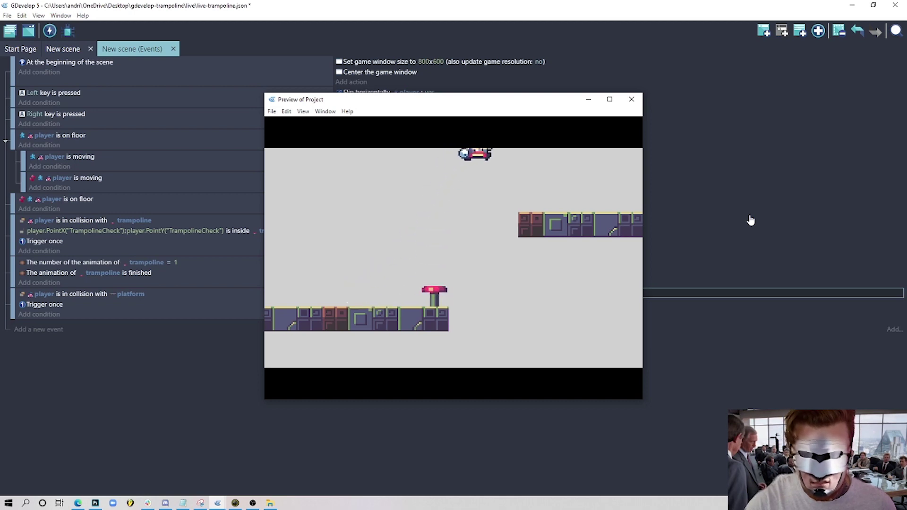
key("Left")
key("space")
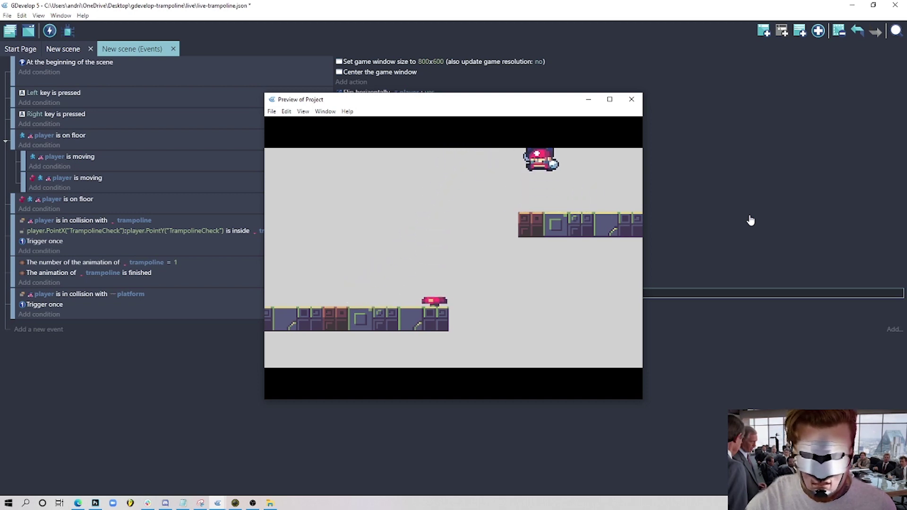
key("Right")
key("space")
key("Left")
key("space")
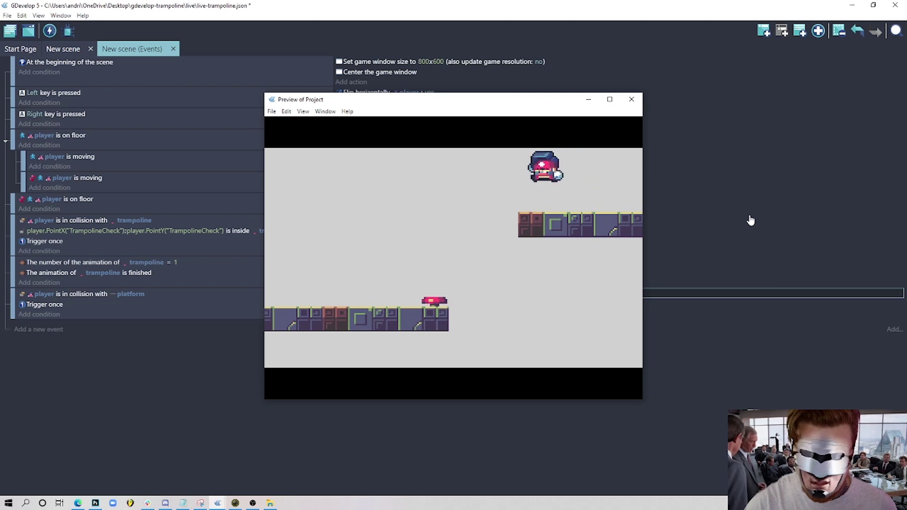
key("Right")
key("space")
key("Left")
key("space")
key("Left")
key("space")
key("Right")
key("space")
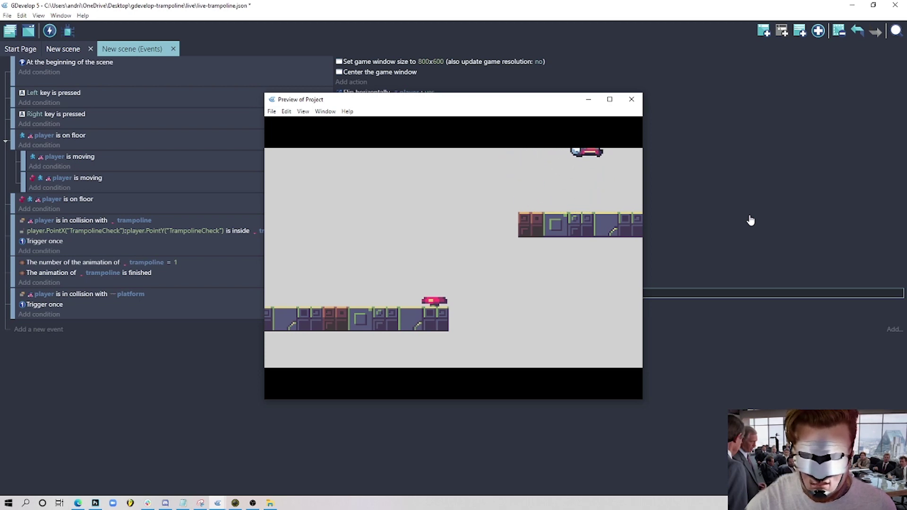
key("Left")
key("space")
key("Left")
key("space")
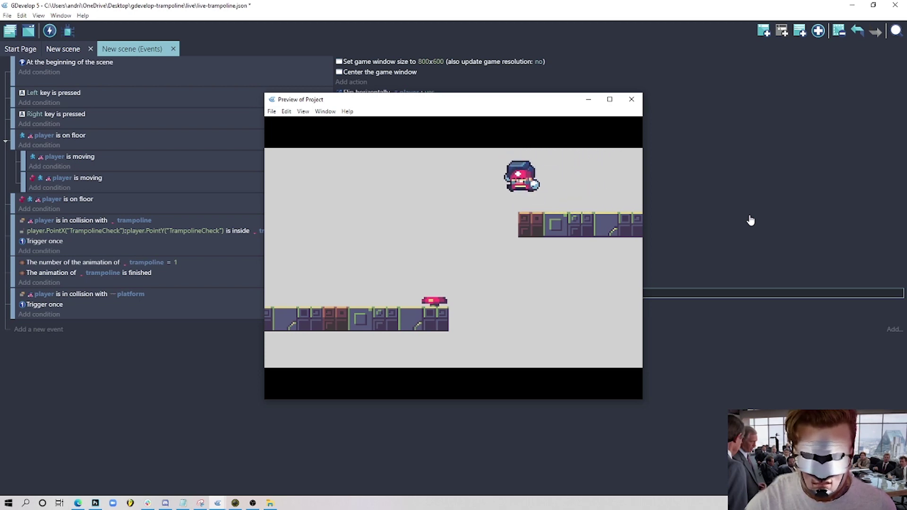
key("Left")
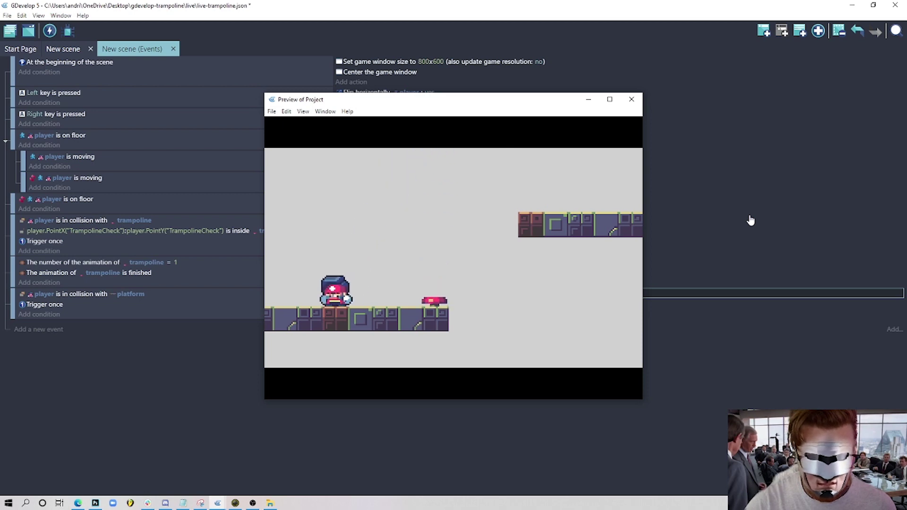
key("Right")
key("space")
key("Left")
key("Right")
key("space")
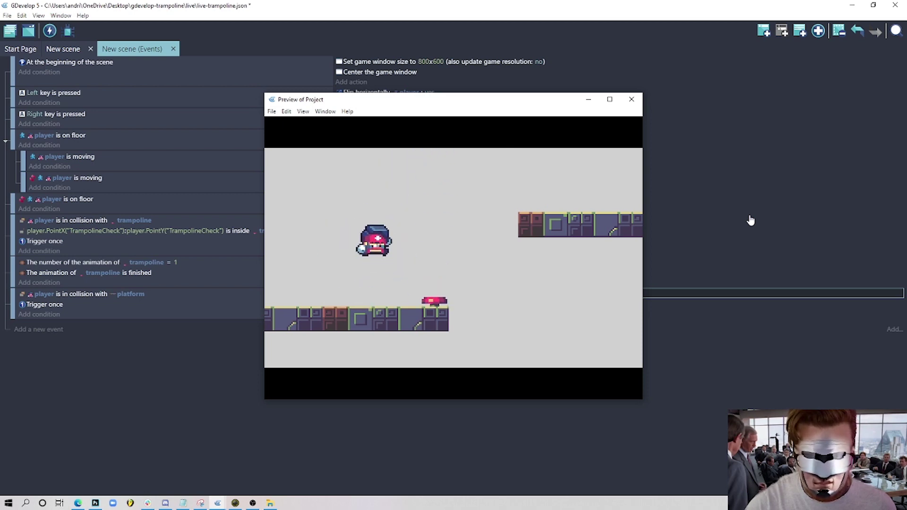
key("Left")
key("Right")
key("space")
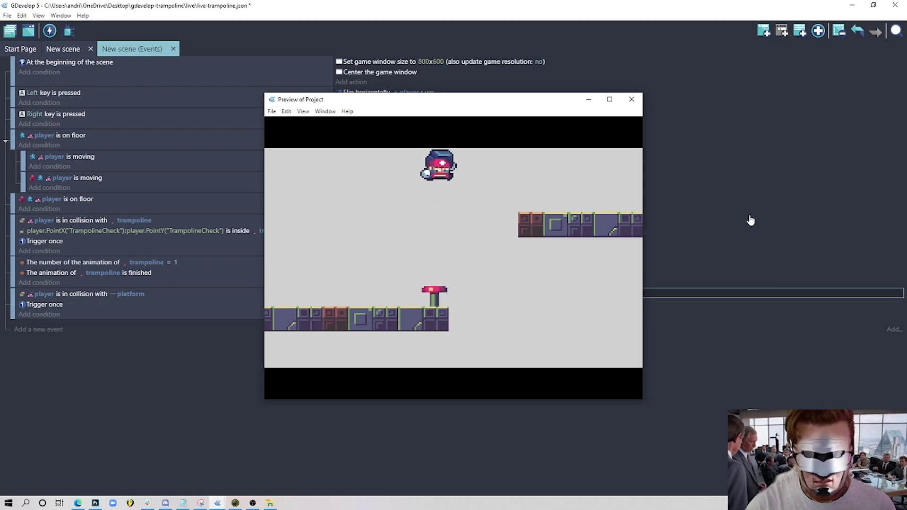
key("Left")
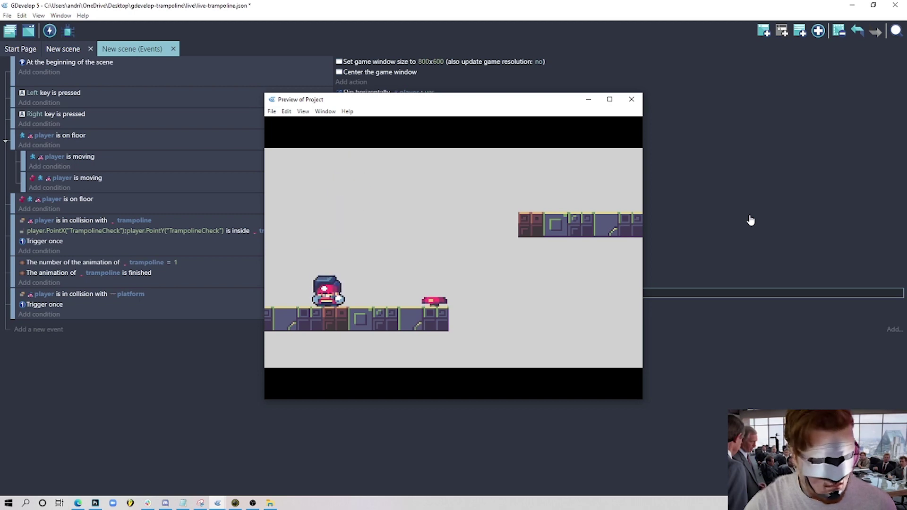
key("Right")
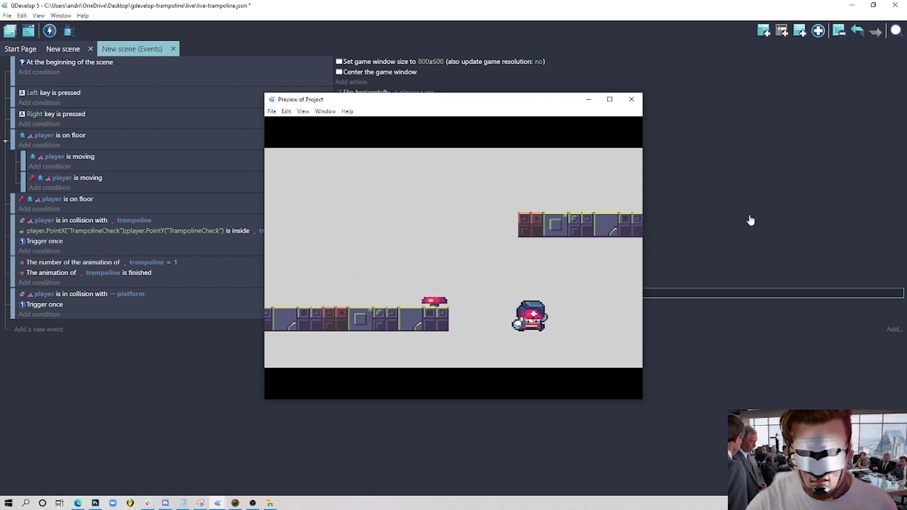
left_click(632, 100)
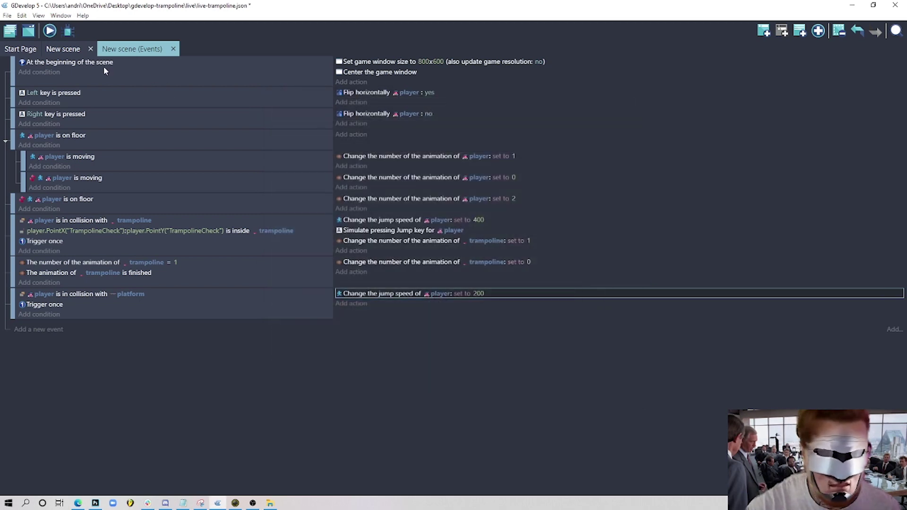
Step: Preview the game again and move the player repeatedly between the trampoline, the ledge and the lower platform to test the bounces
left_click(53, 33)
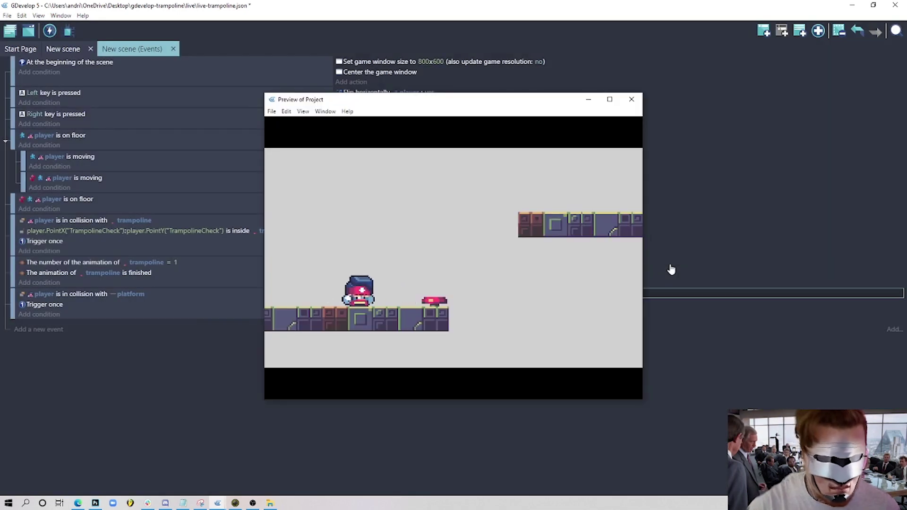
key("Right")
key("Right")
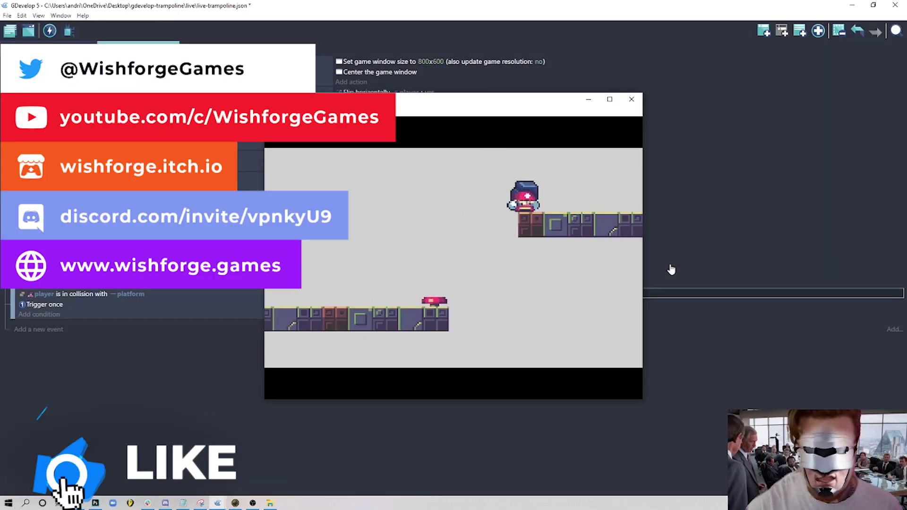
key("space")
key("Left")
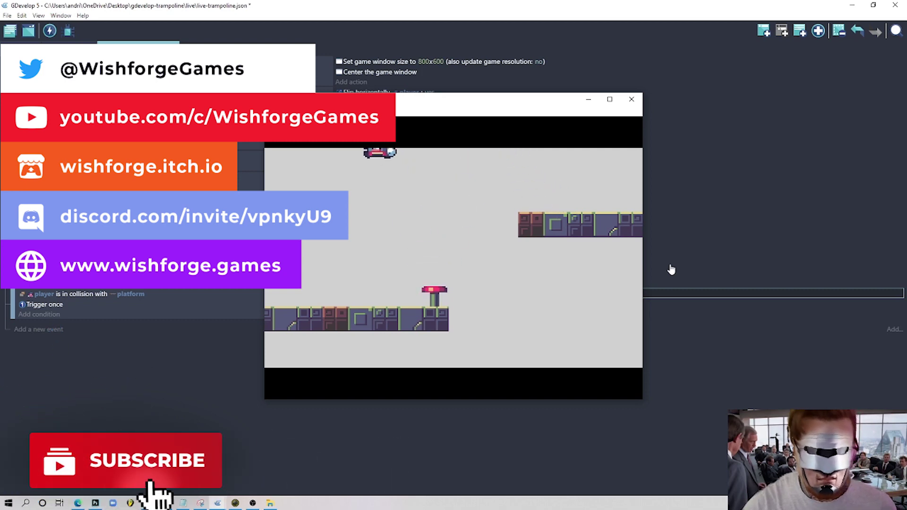
key("Right")
key("Right")
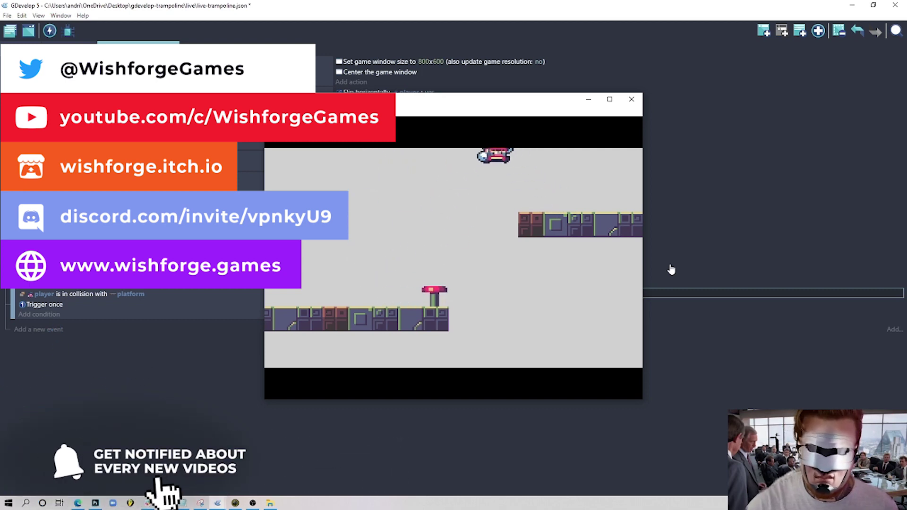
key("space")
key("Left")
key("Left")
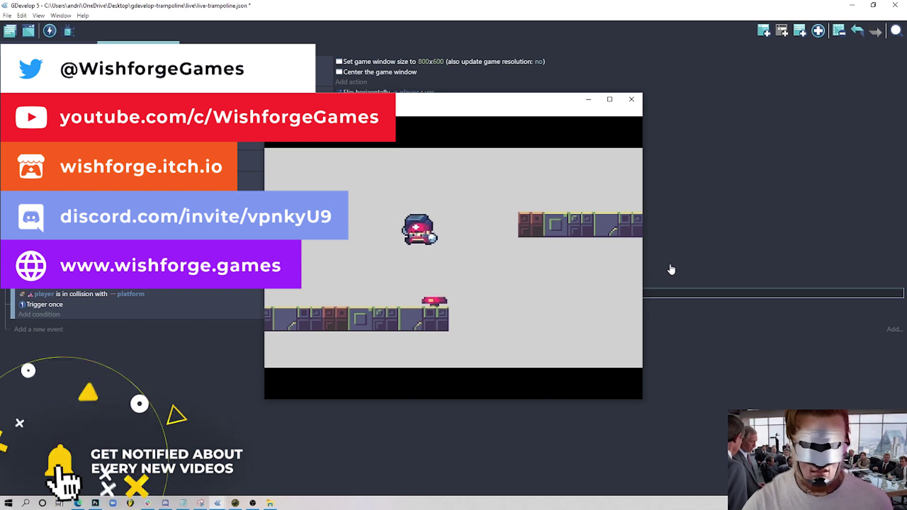
key("Right")
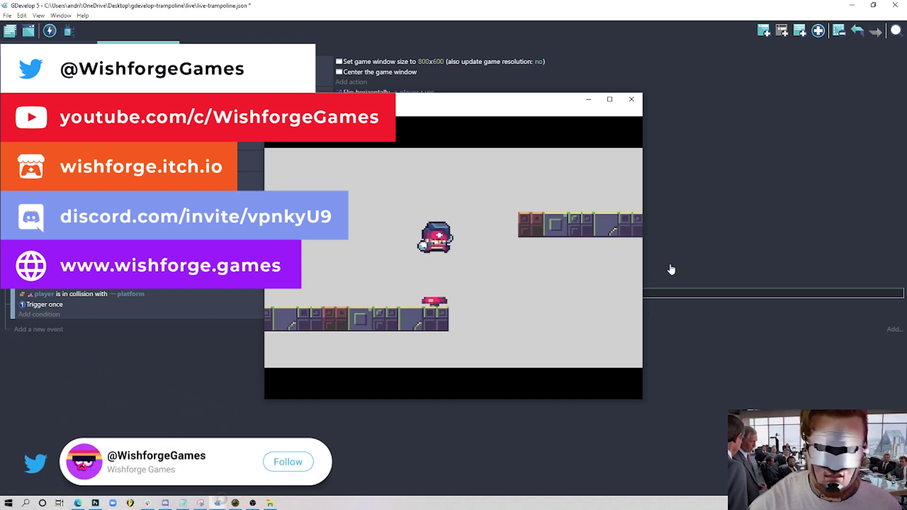